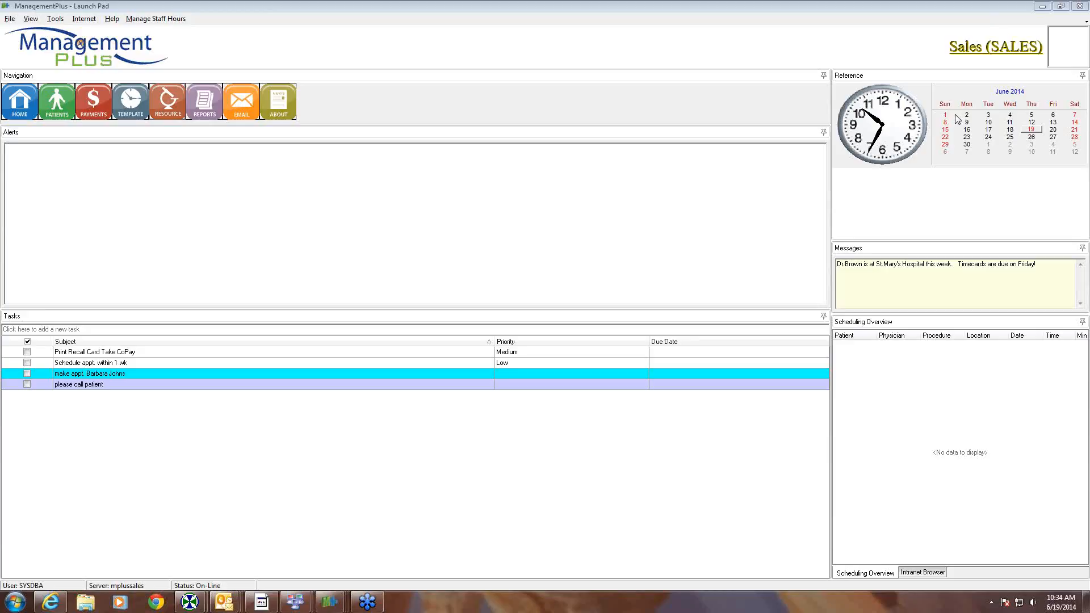
- From Scheduling Setup's Resources list, add a new resource named with the doctor's name
left_click(10, 19)
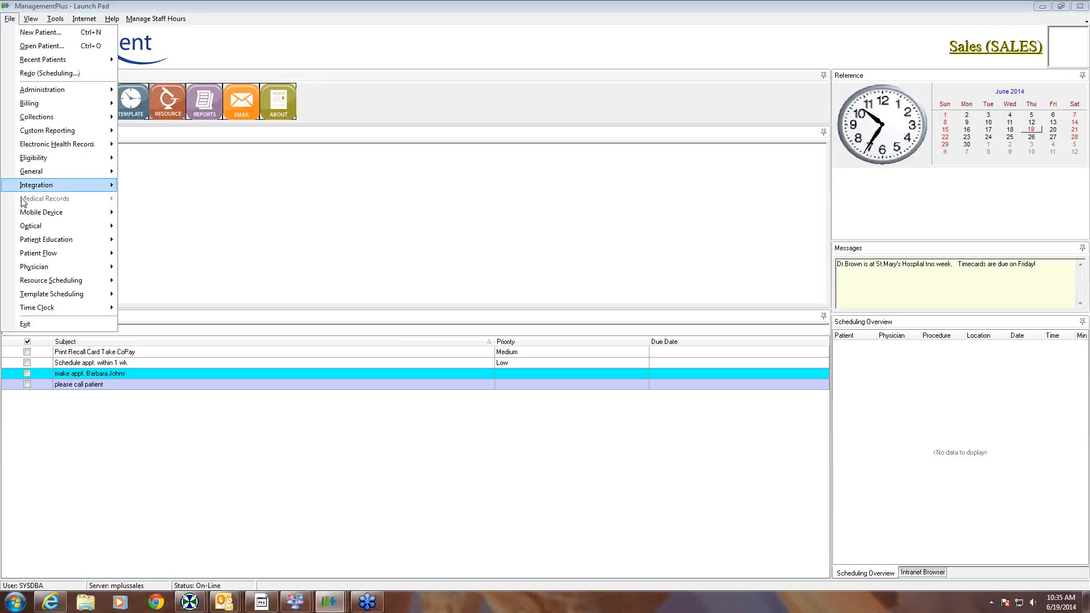
mouse_move(41, 282)
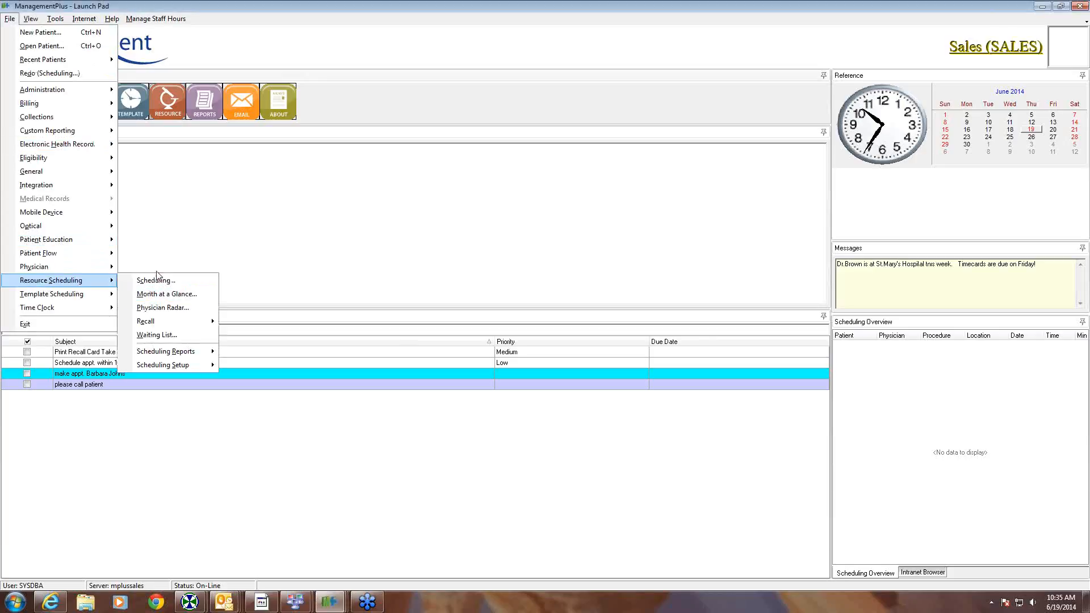
mouse_move(202, 367)
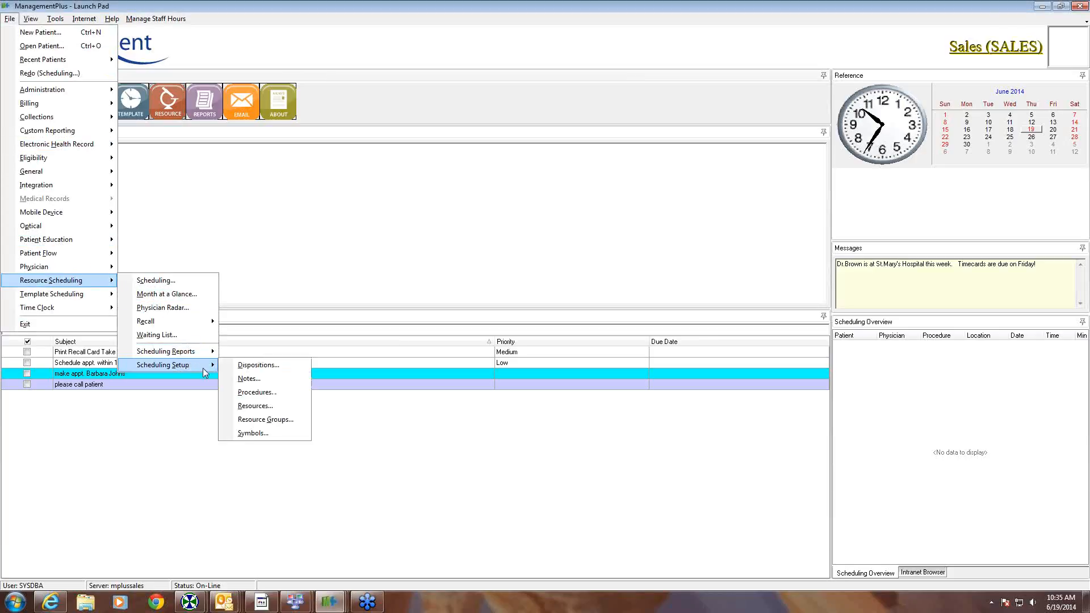
left_click(262, 407)
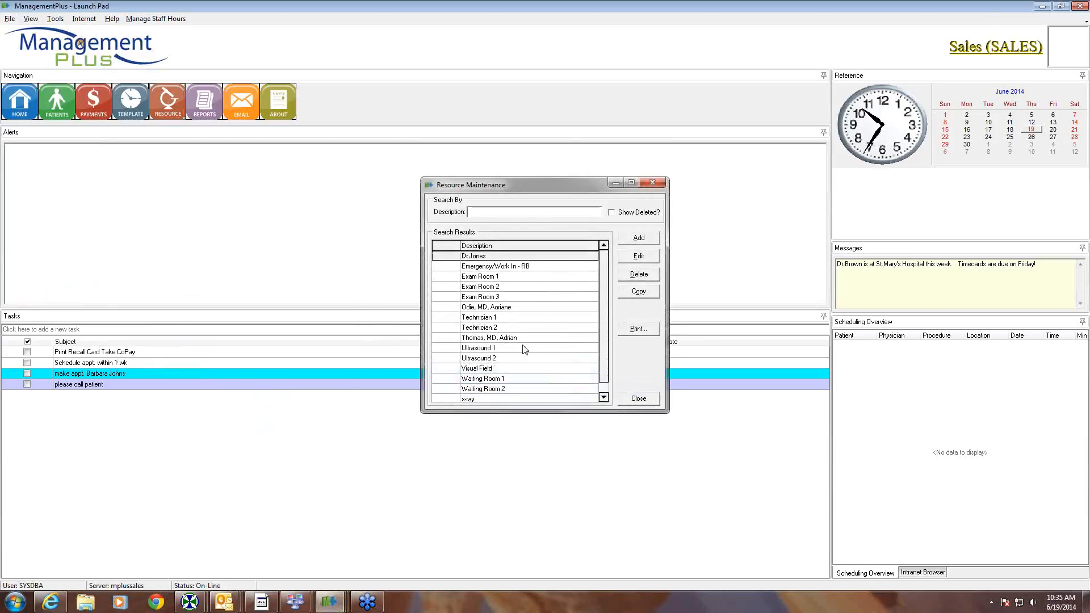
left_click(638, 239)
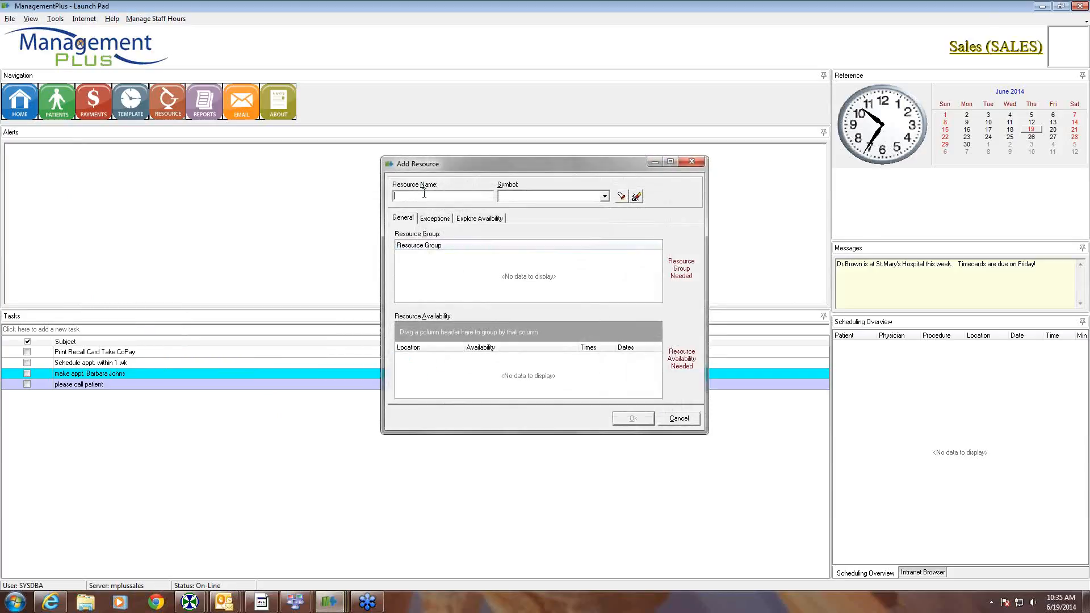
type("Dr. Hodges")
key("Tab")
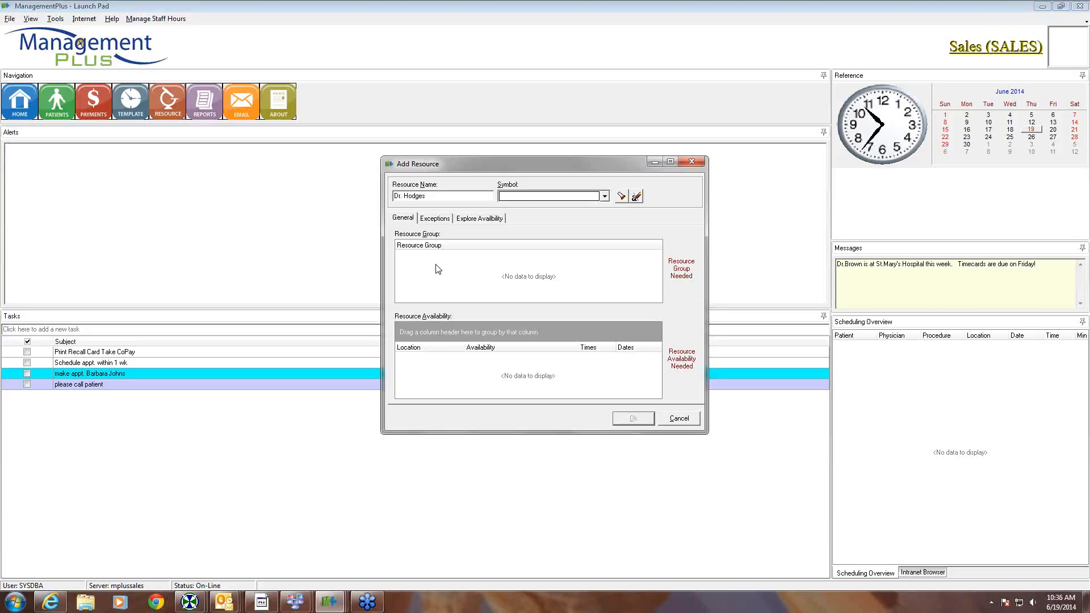
- Add the Physicians group to the new resource's Resource Group list
right_click(437, 266)
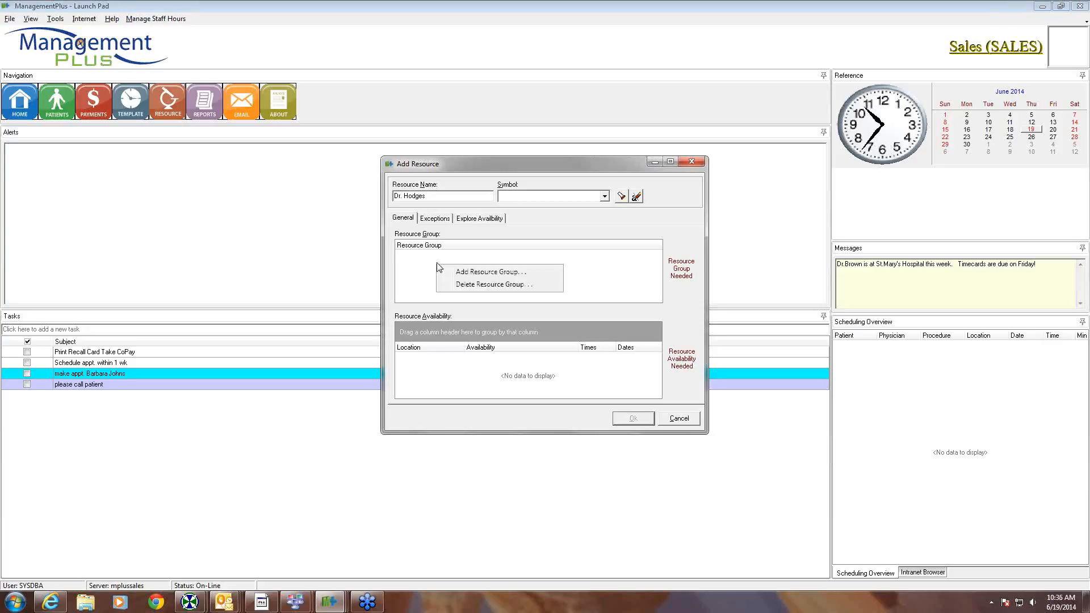
left_click(466, 271)
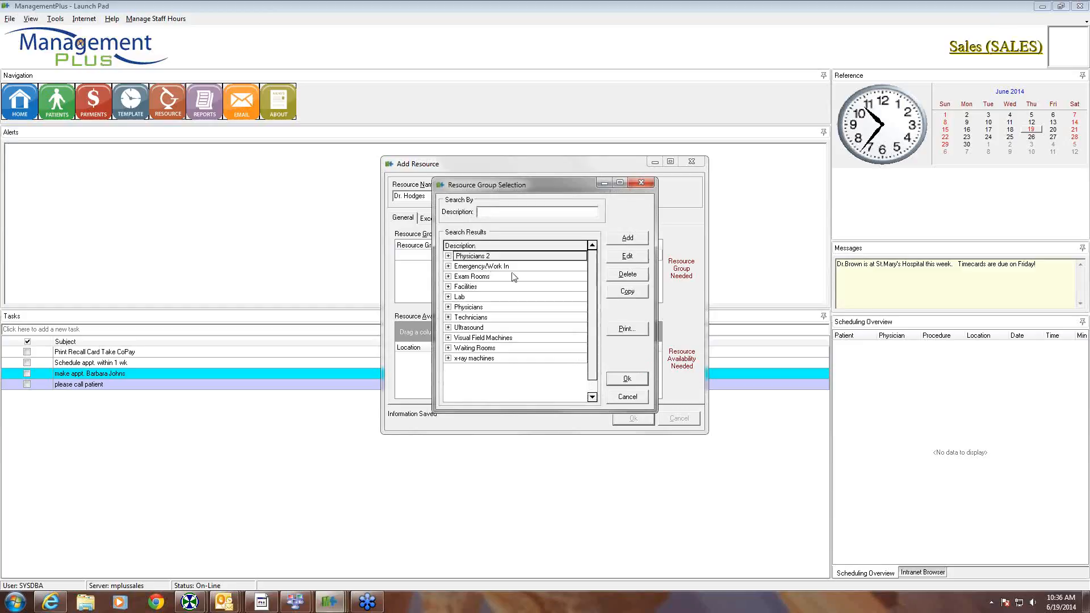
left_click_drag(538, 184, 593, 185)
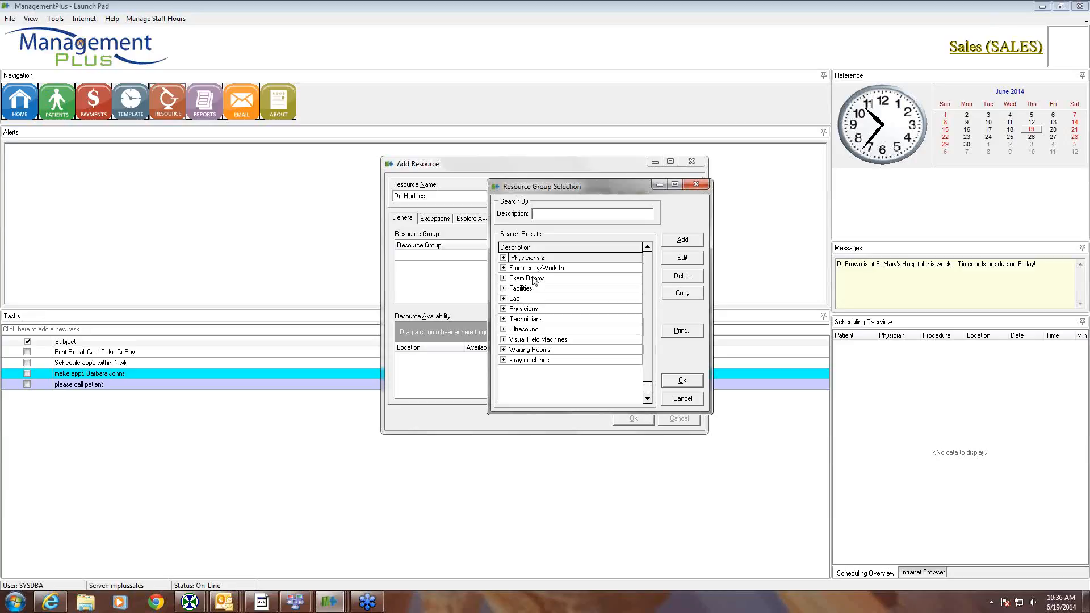
left_click(520, 310)
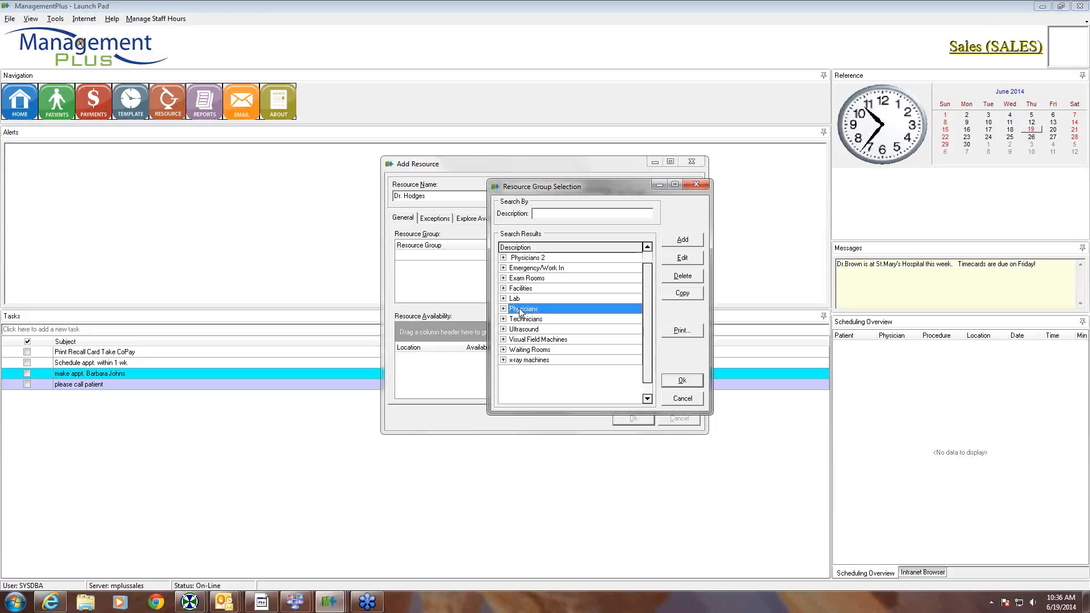
left_click(683, 381)
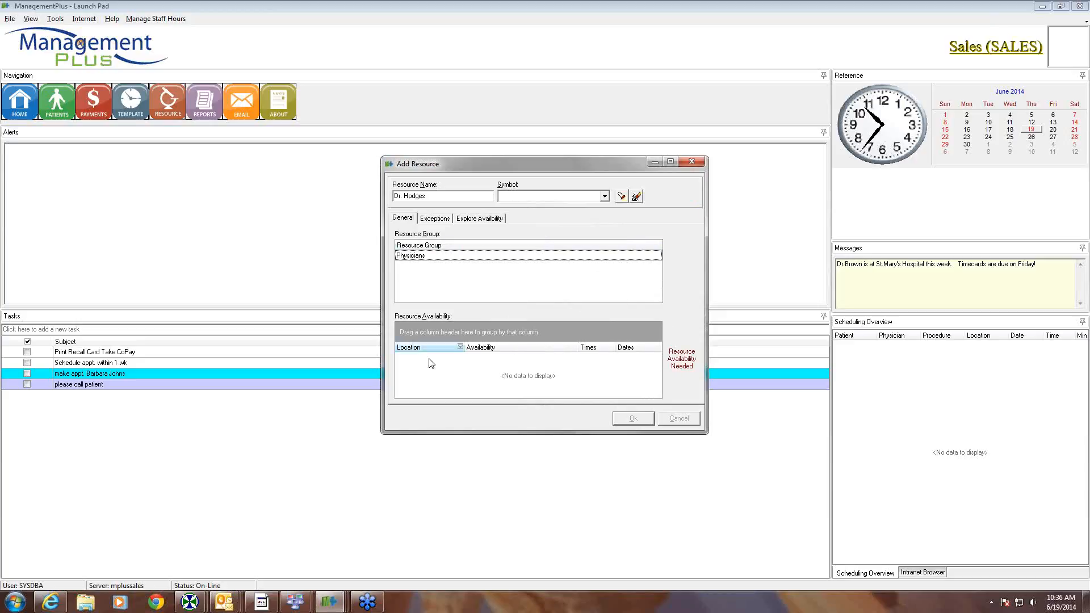
- Add an availability at Salt Lake City Office running 8:00 AM to 5:00 PM
right_click(442, 375)
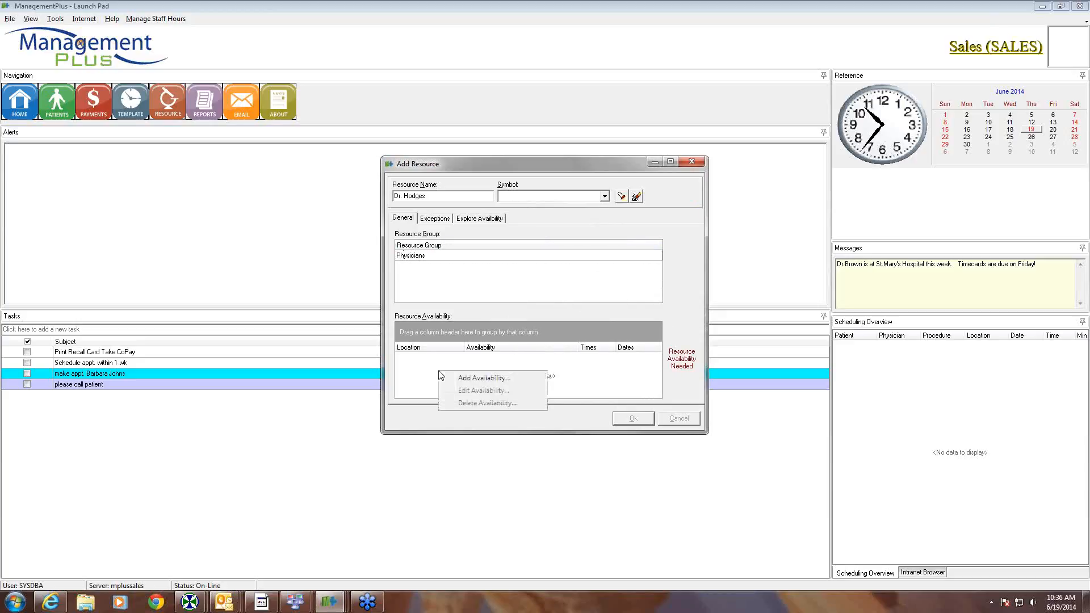
left_click(466, 378)
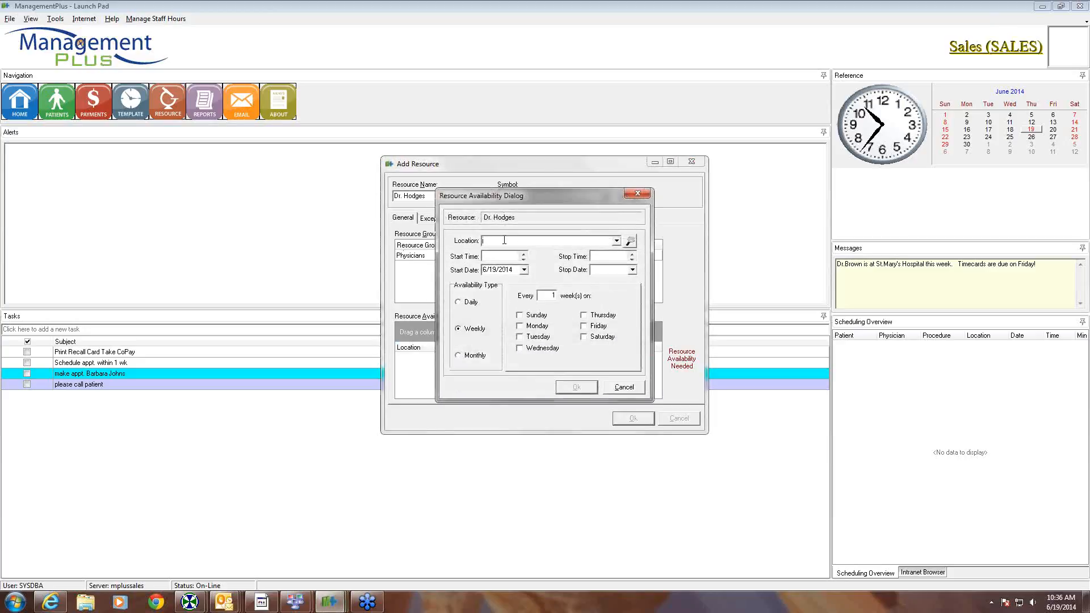
type("Salt Lake City Office")
key("Tab")
left_click_drag(542, 194, 589, 191)
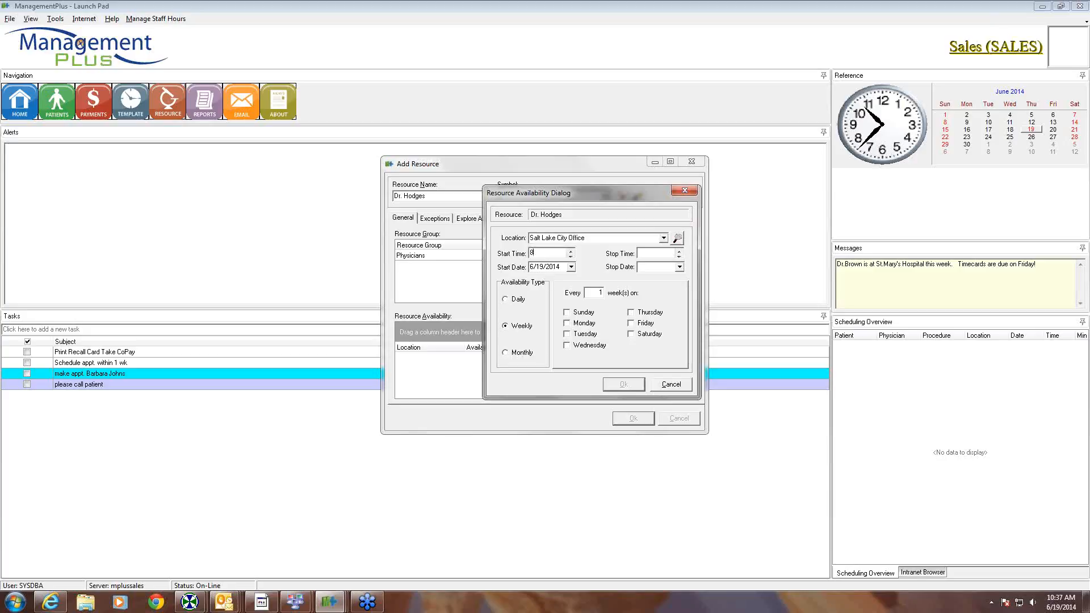
double_click(545, 253)
left_click(639, 254)
type("5:00 PM")
- Make it repeat weekly on Monday, Wednesday and Friday, and save it
left_click(567, 323)
left_click(568, 345)
left_click(632, 323)
left_click(505, 299)
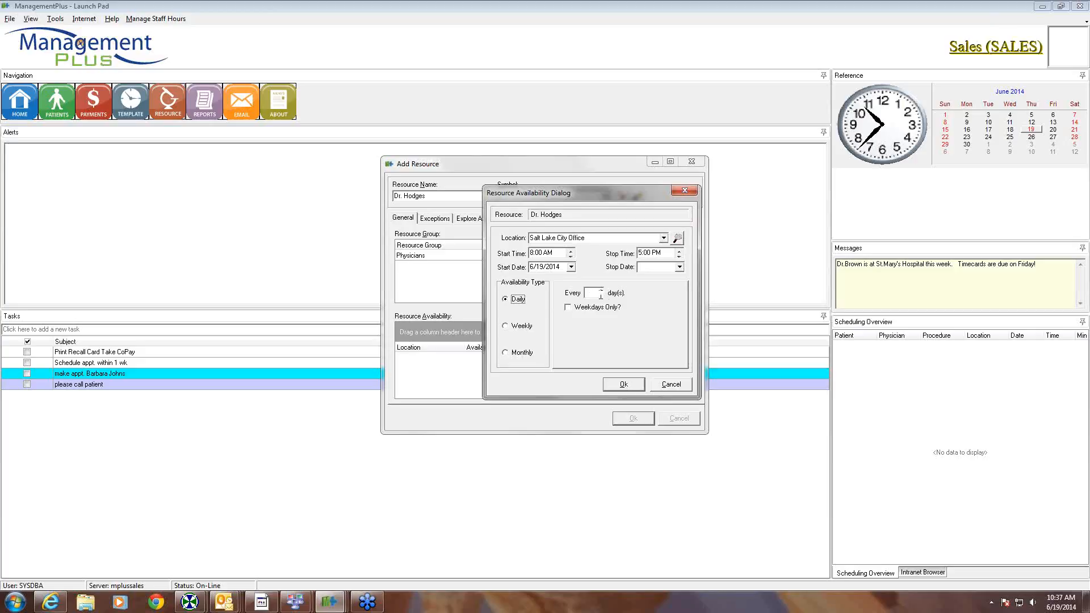
left_click(506, 327)
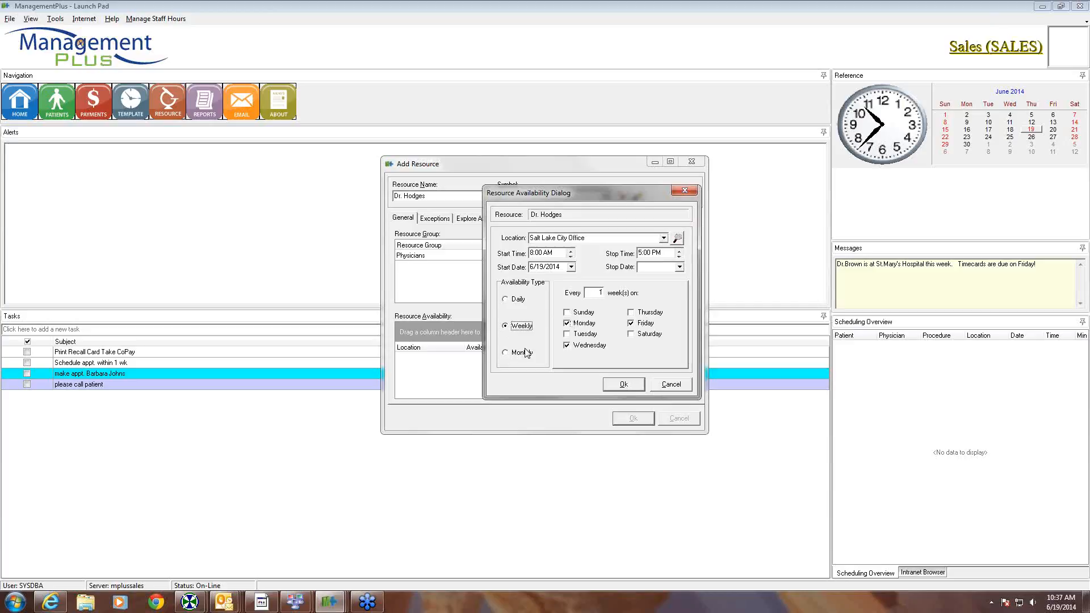
left_click(506, 353)
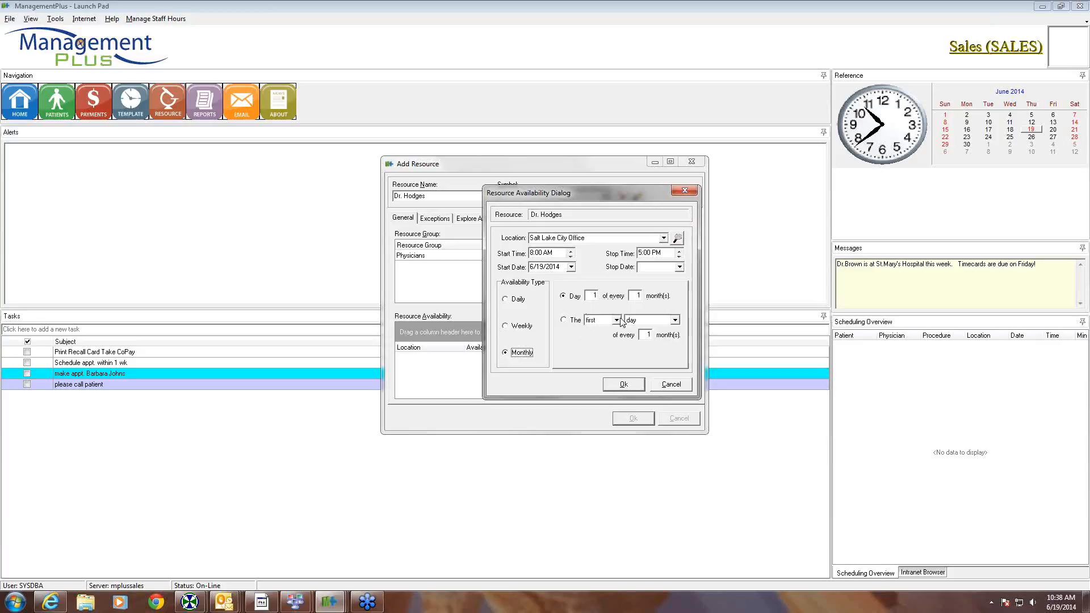
left_click(509, 325)
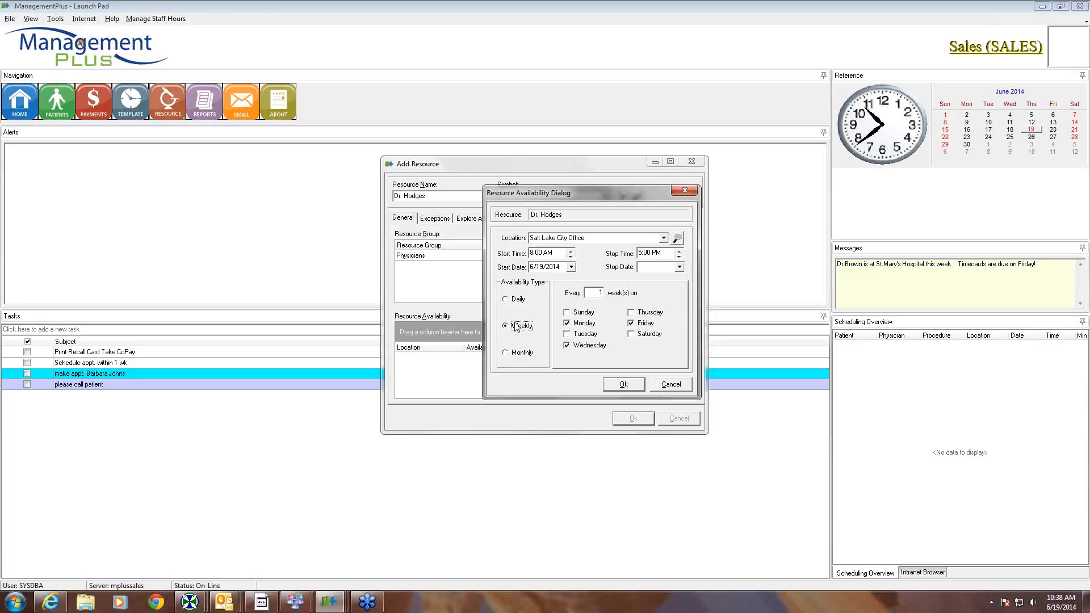
left_click(624, 384)
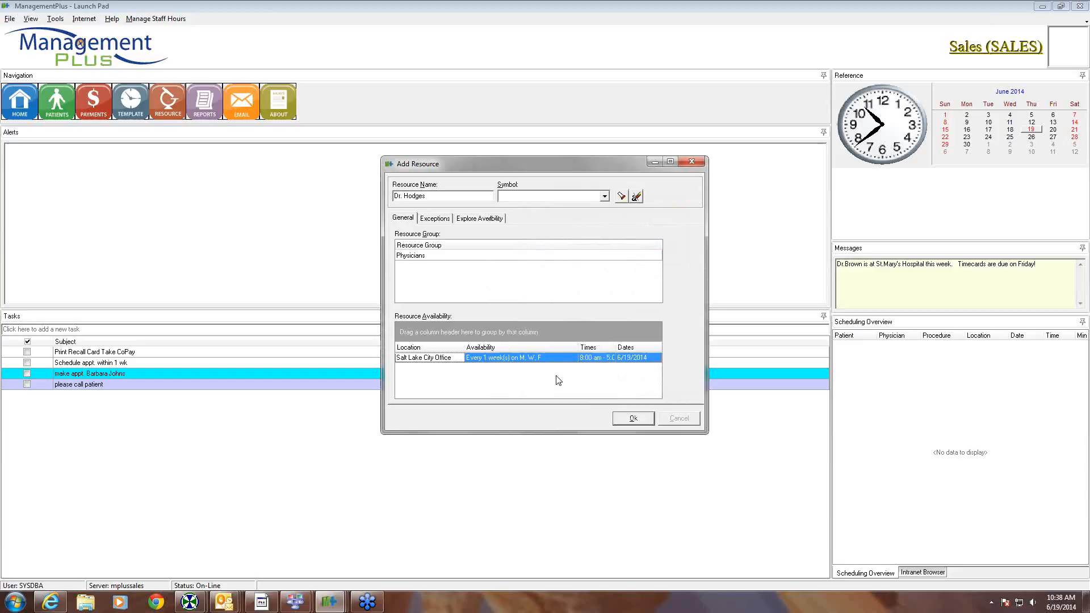
- Add a Salt Lake City Office availability, 1:00 PM–4:00 PM, weekly on Tuesday and Thursday
right_click(472, 381)
left_click(504, 386)
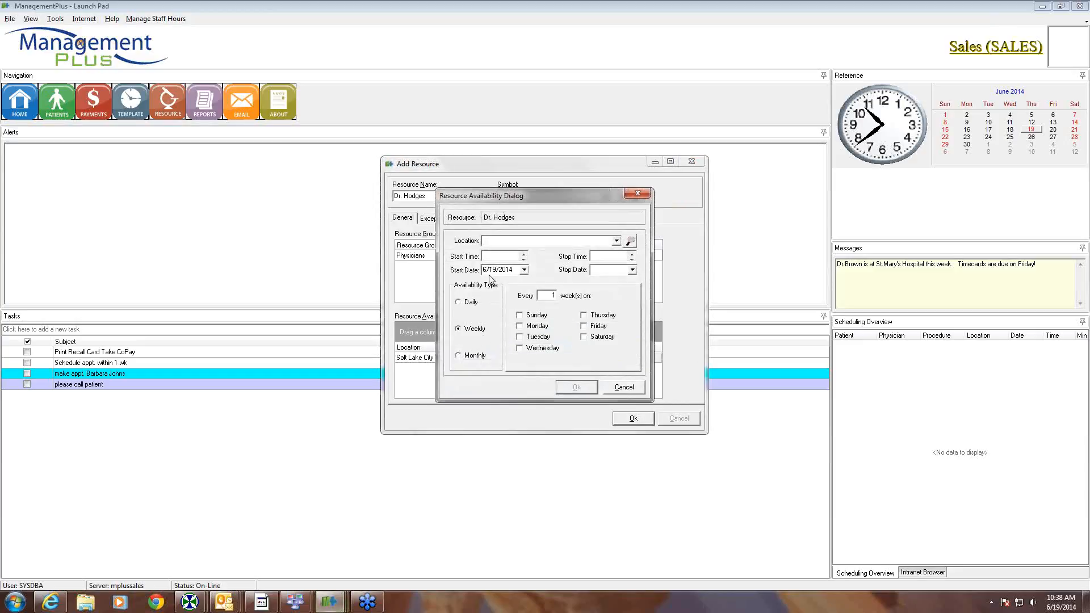
type("sal")
key("Tab")
type("1:00")
type("p")
key("Tab")
type("4:00")
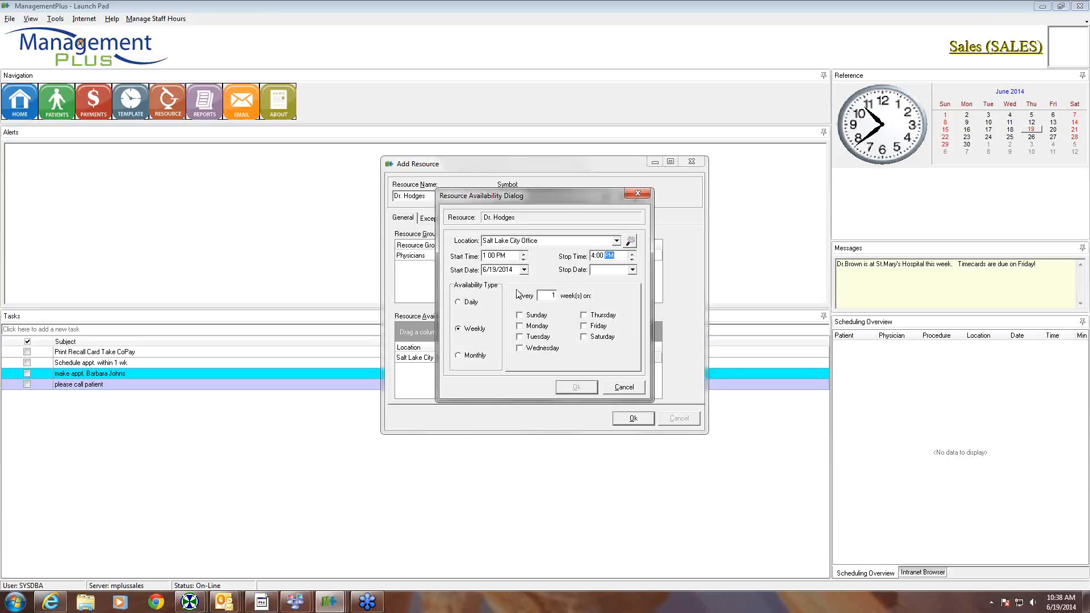
left_click(519, 336)
left_click(584, 316)
left_click(579, 388)
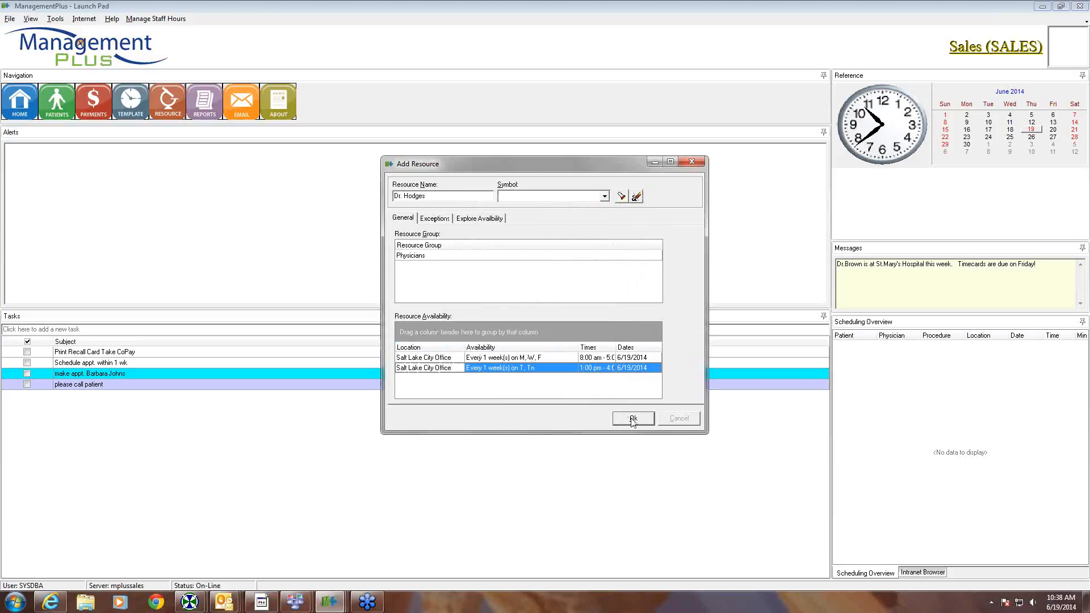
left_click(438, 219)
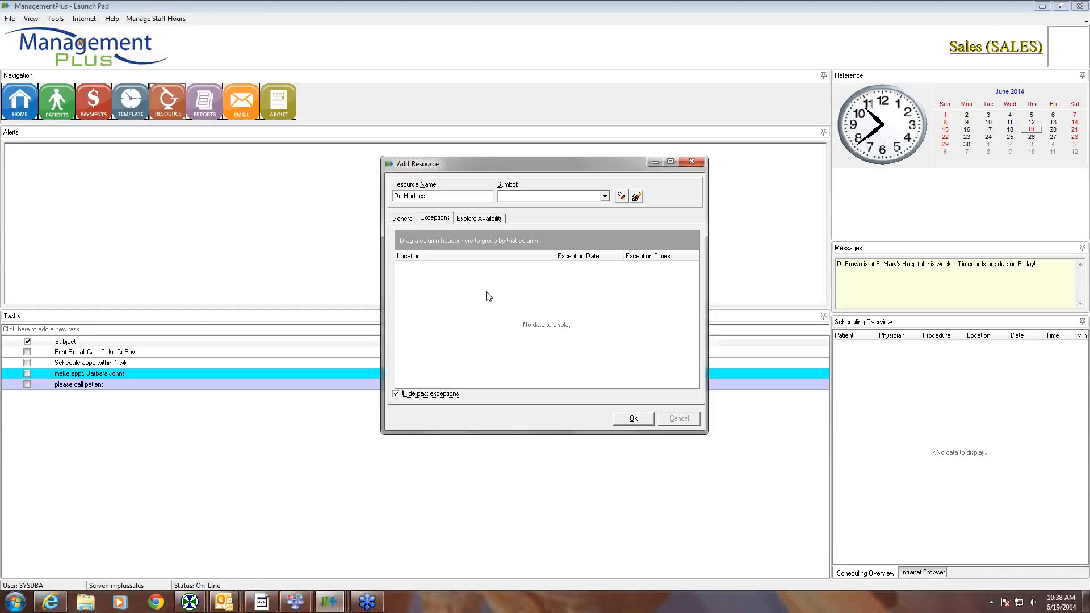
left_click(480, 221)
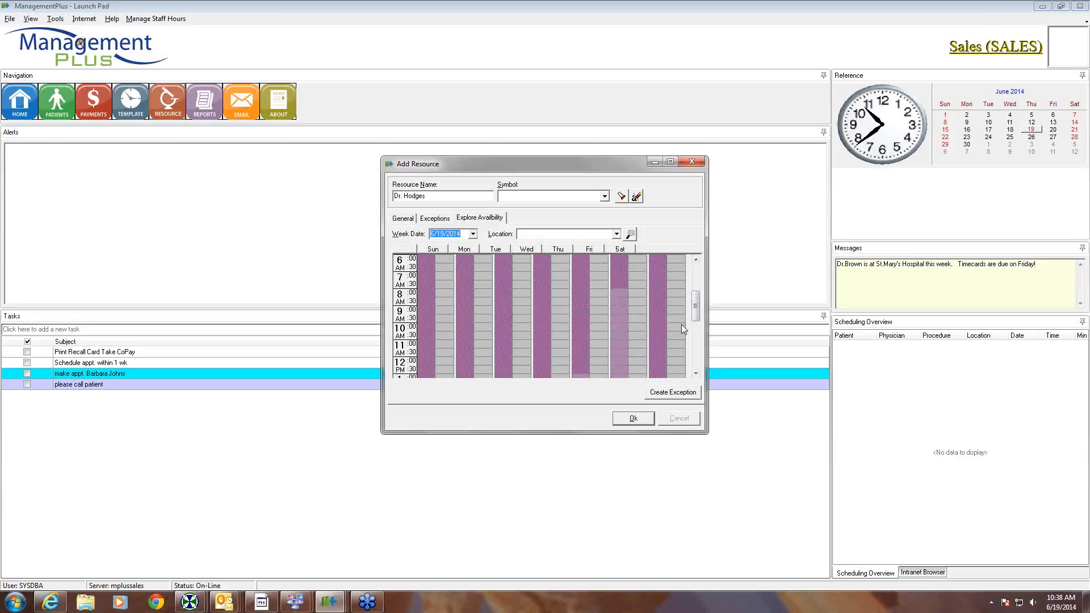
left_click_drag(700, 316, 693, 327)
scroll(596, 321, "up", 3)
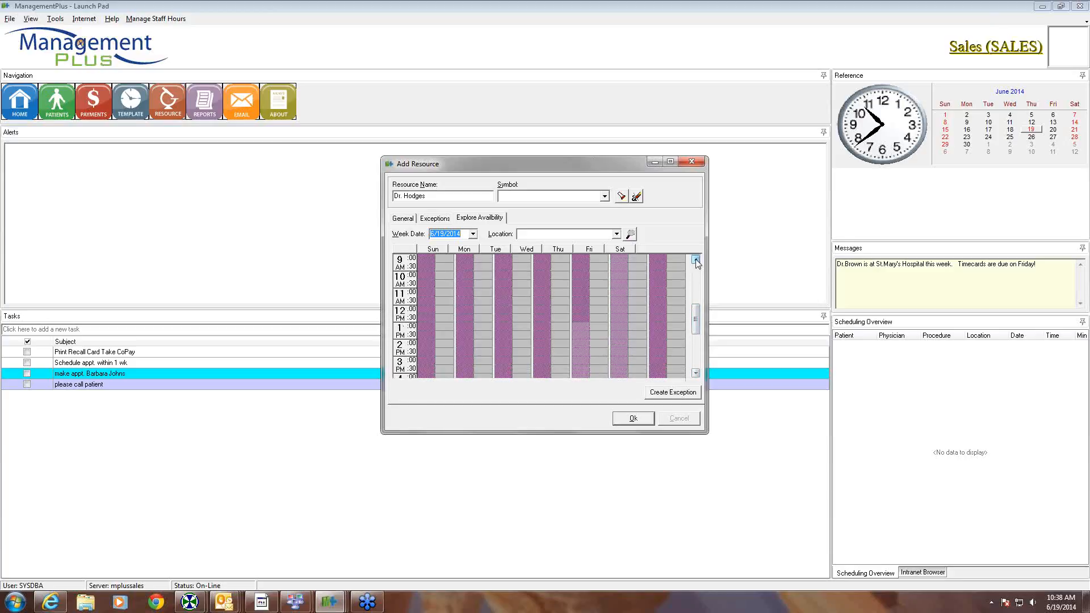
left_click(406, 220)
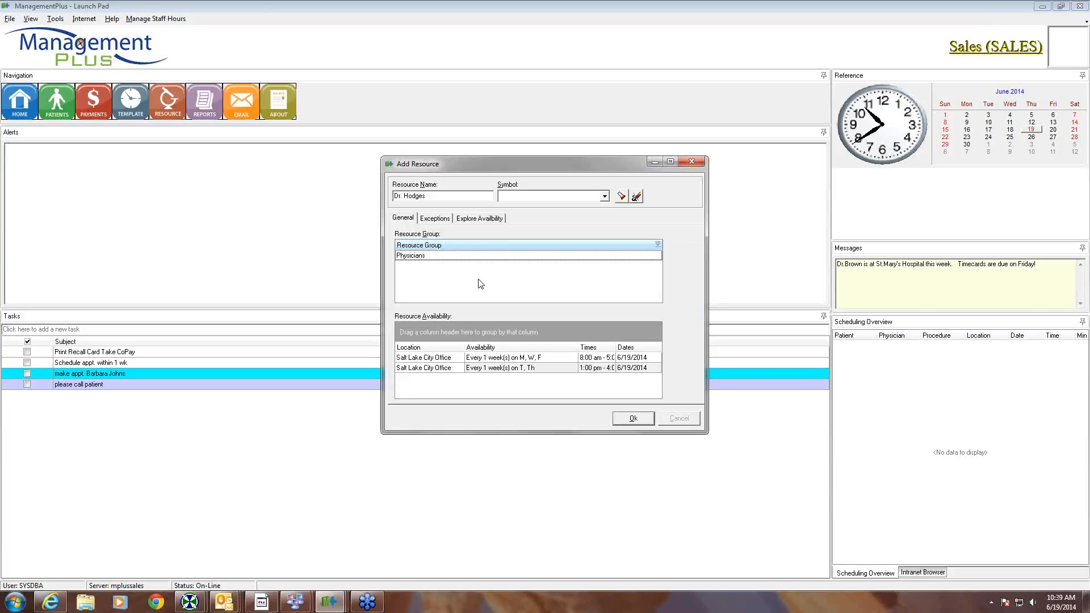
left_click(633, 420)
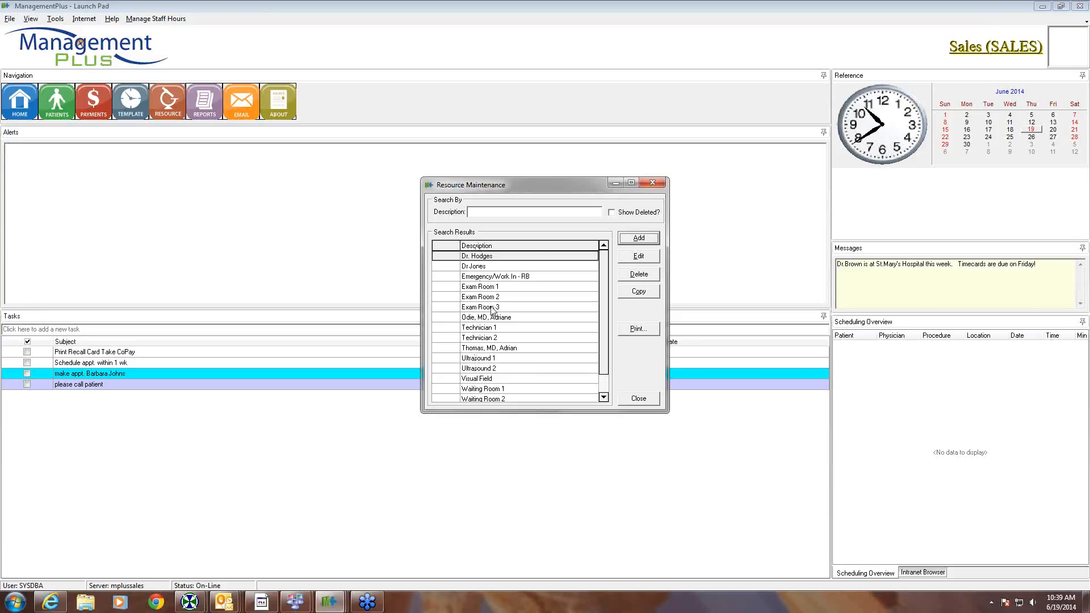
left_click(604, 398)
left_click(604, 399)
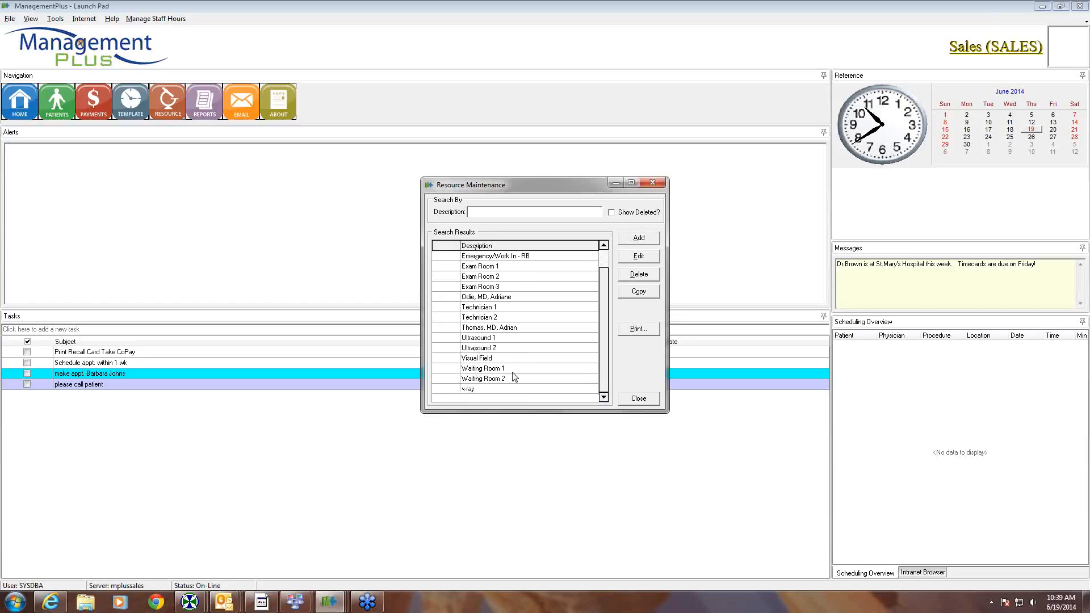
mouse_move(605, 352)
left_mouse_down()
mouse_move(603, 326)
mouse_move(606, 339)
left_mouse_up()
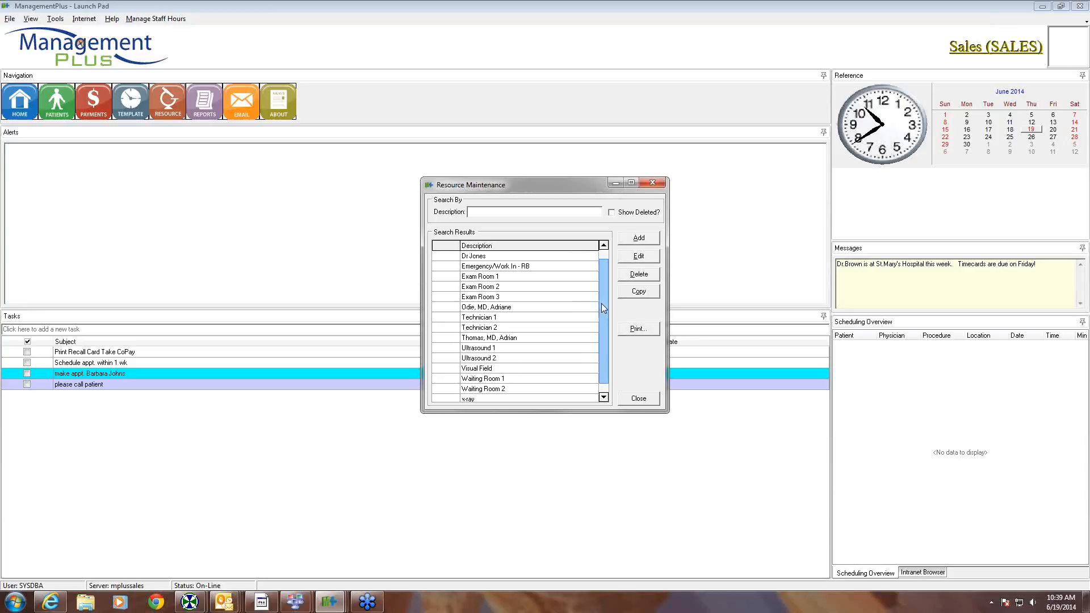
left_click_drag(602, 304, 602, 293)
left_click(534, 287)
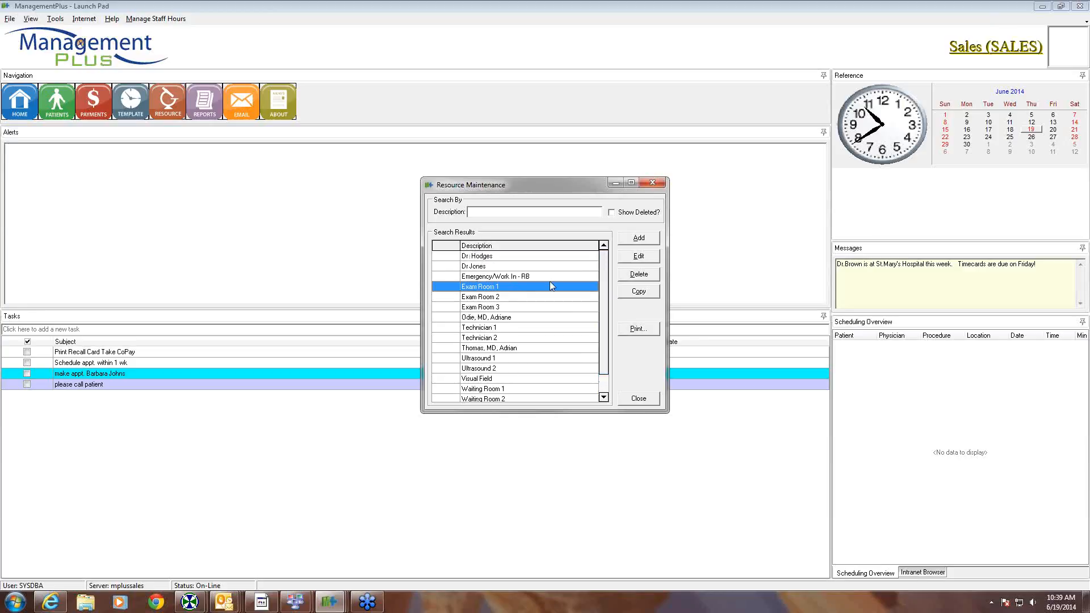
left_click(627, 257)
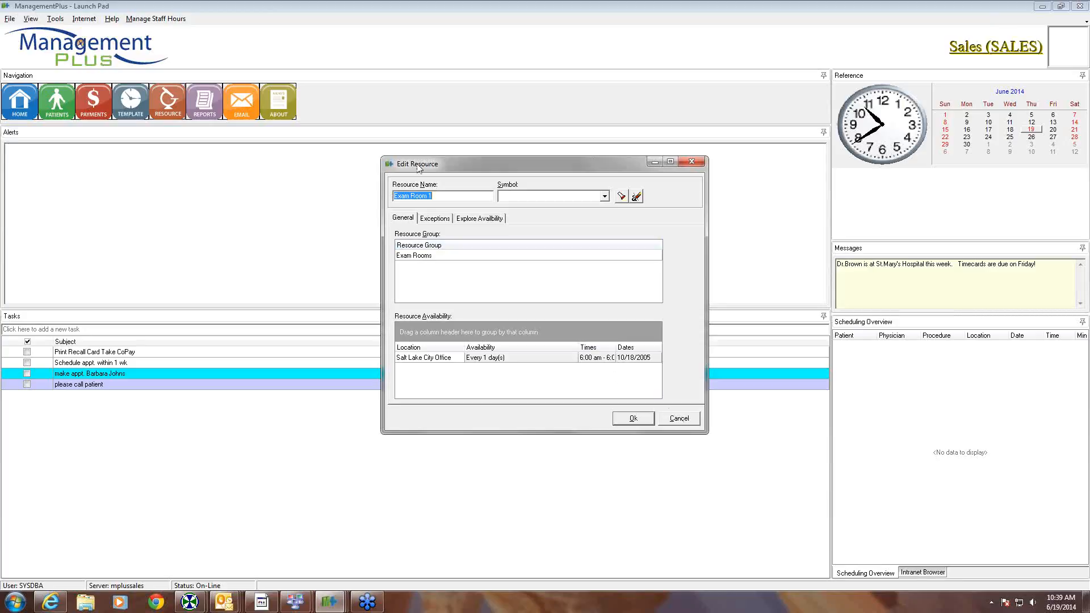
left_click(633, 419)
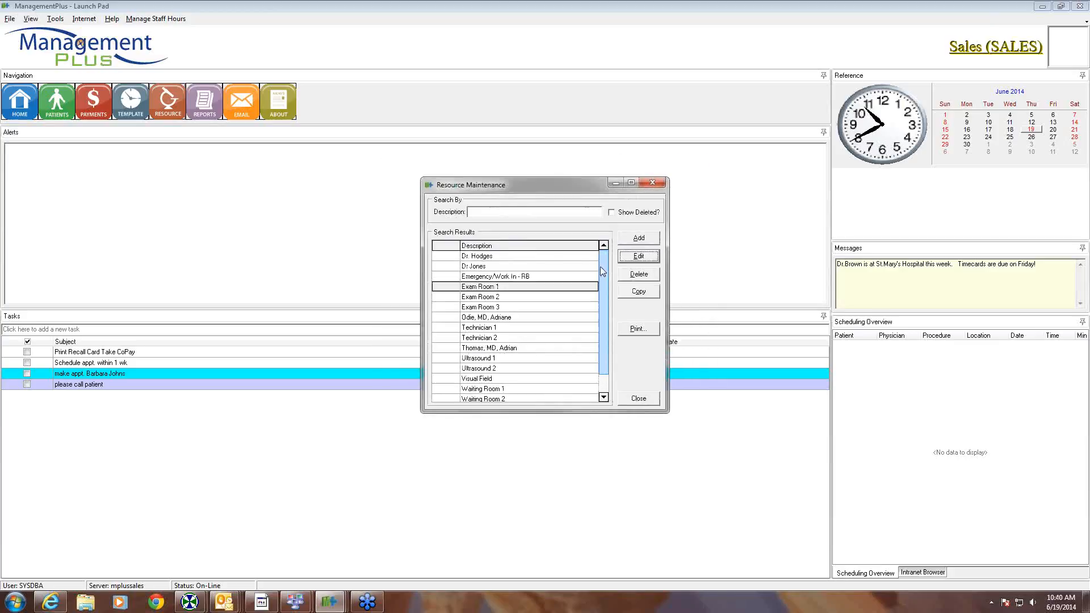
left_click_drag(601, 265, 606, 309)
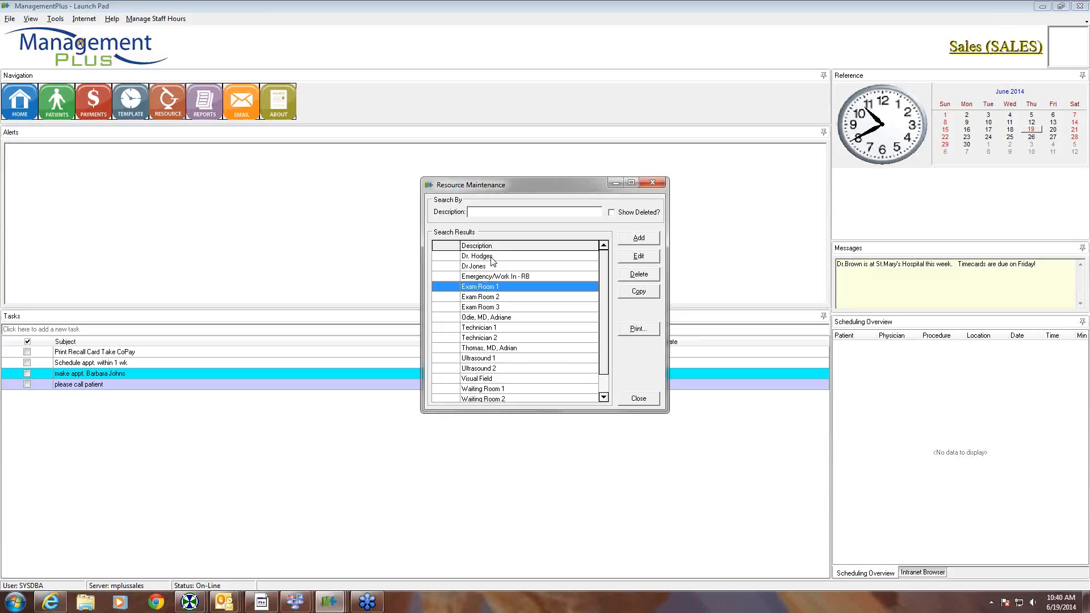
- Close Resource Maintenance and start a resource-based procedure from the Procedures list
left_click(649, 403)
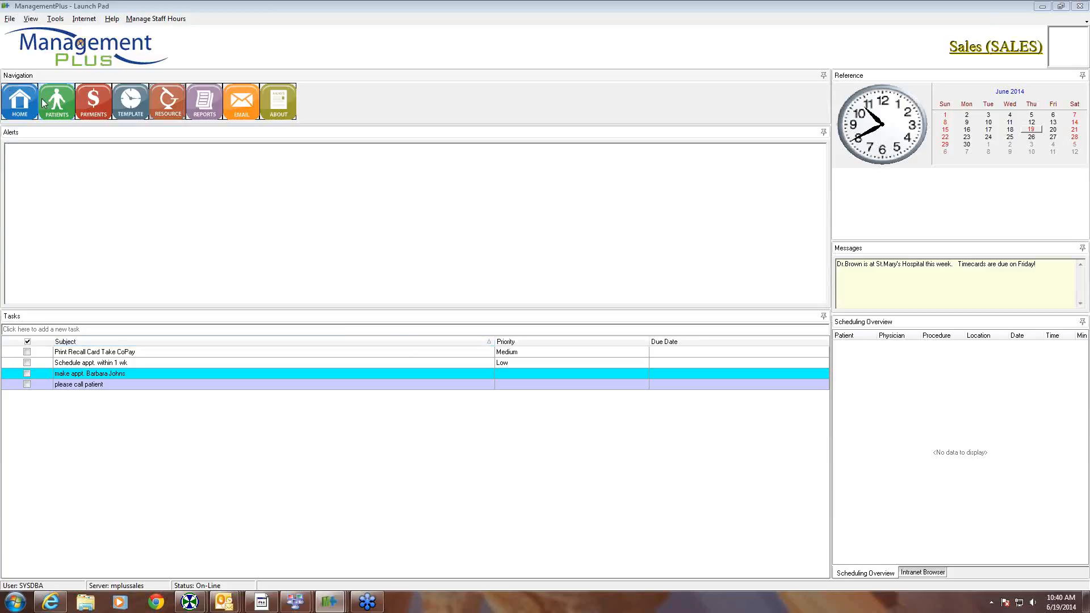
left_click(10, 19)
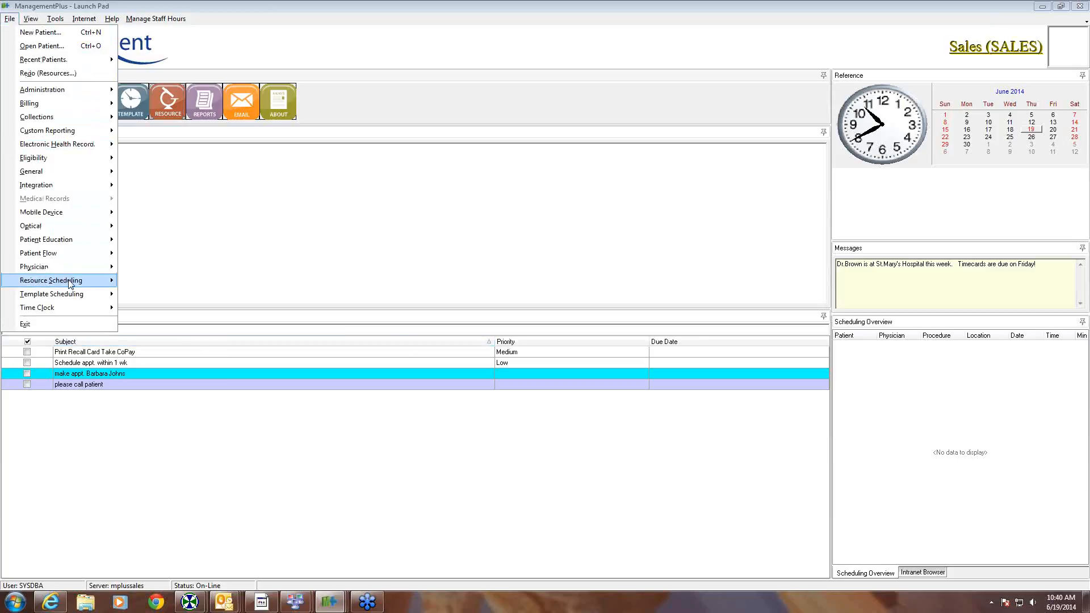
mouse_move(66, 281)
mouse_move(203, 364)
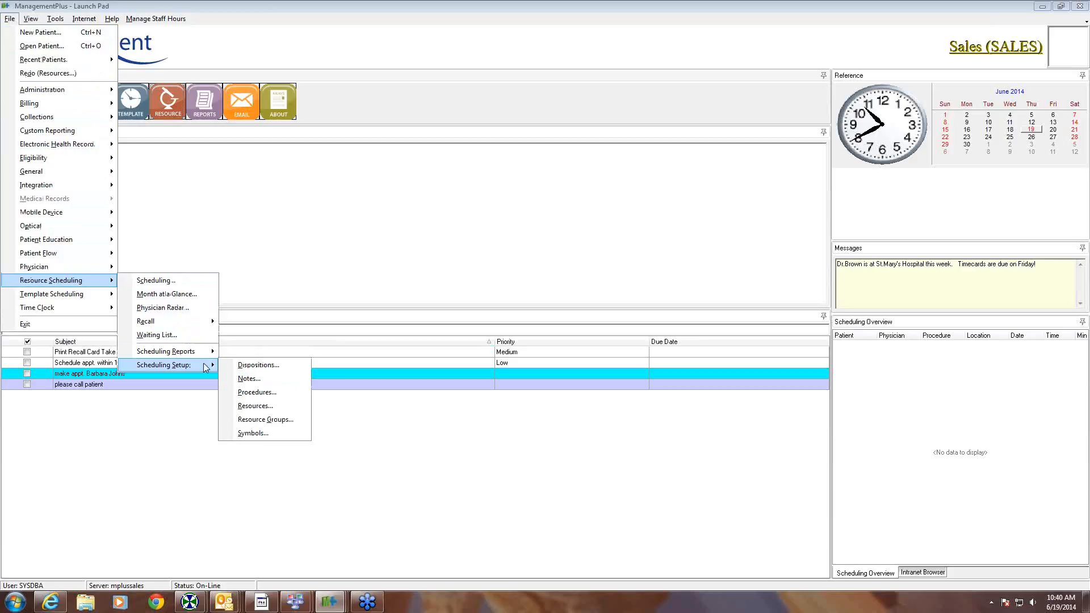
left_click(255, 393)
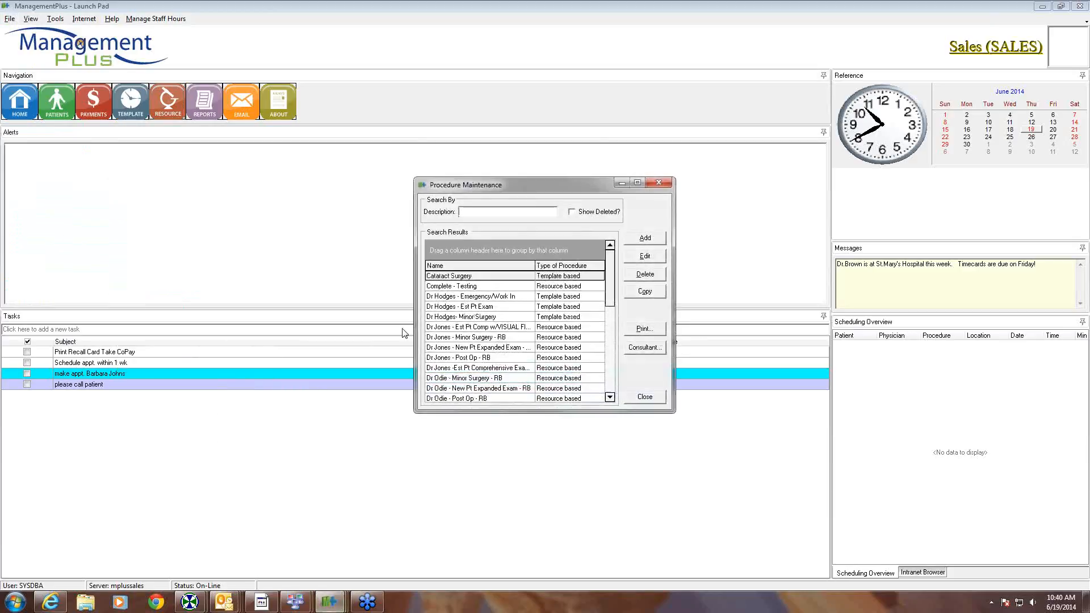
left_click_drag(511, 186, 398, 139)
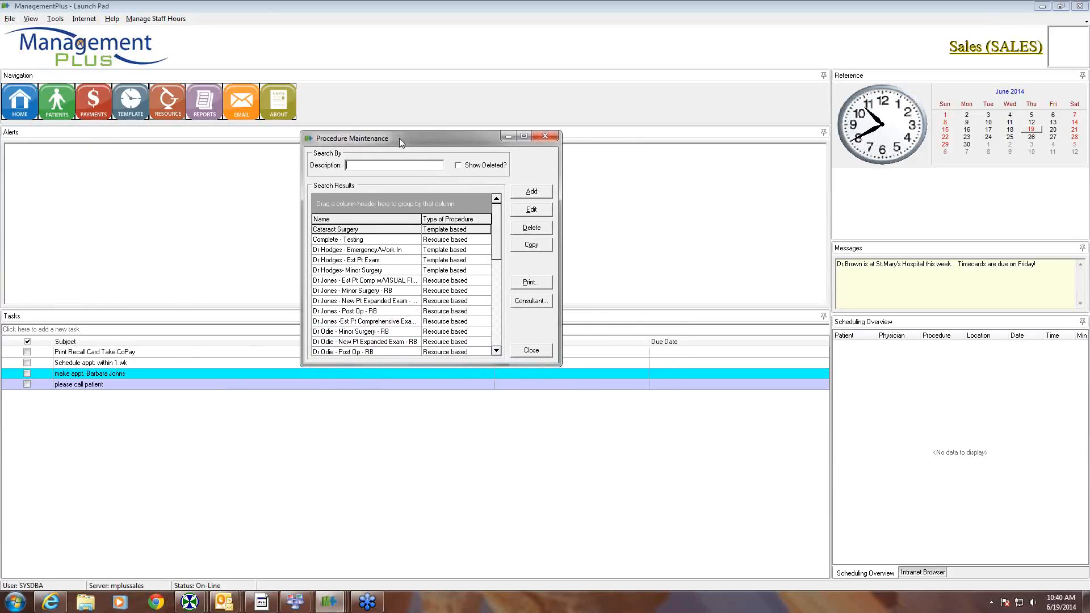
left_click(533, 193)
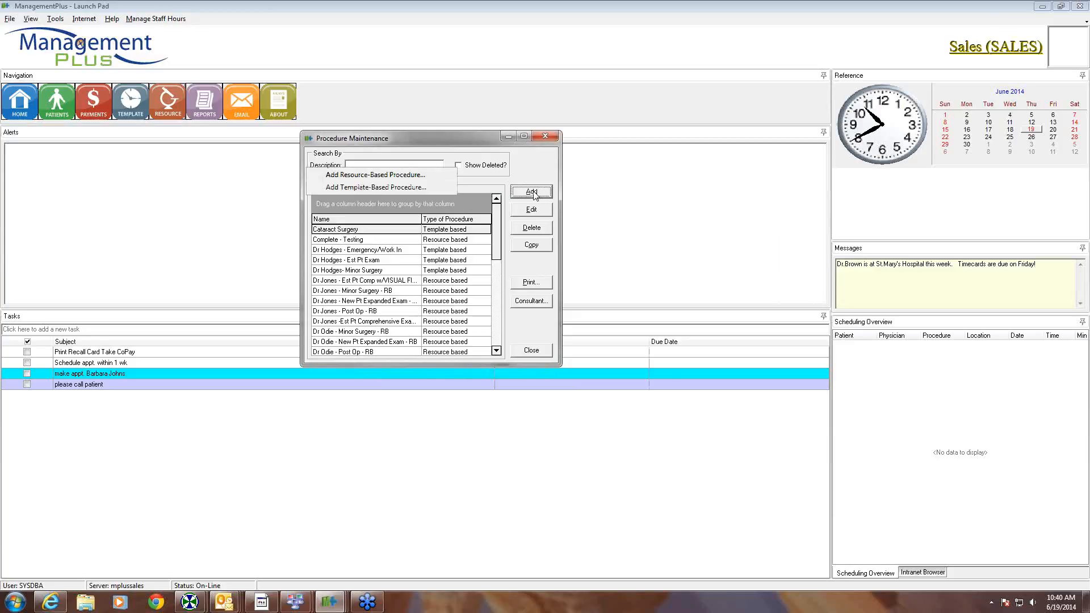
left_click(373, 175)
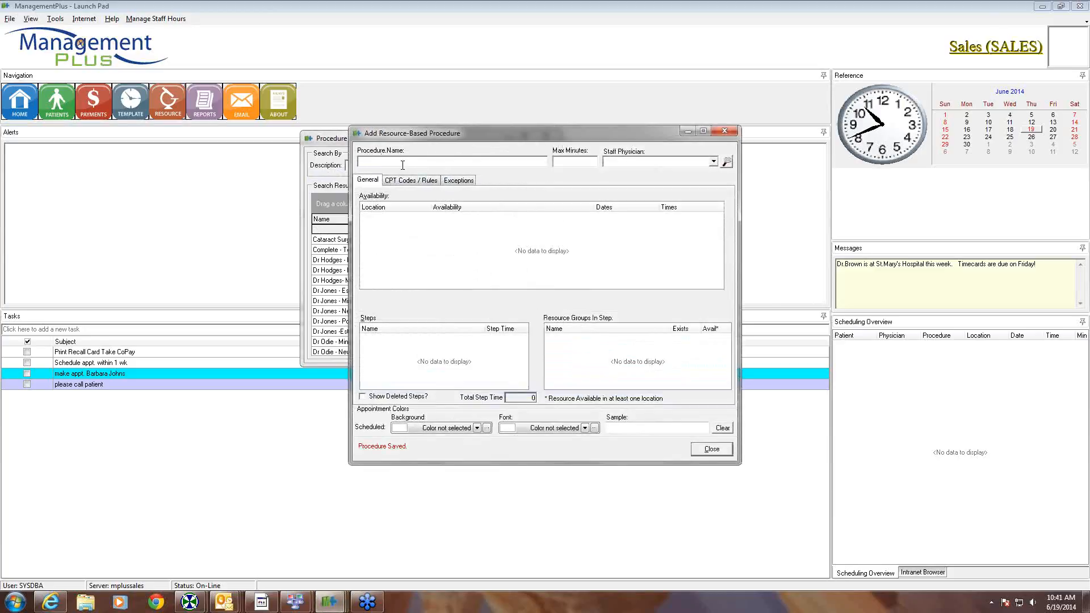
- Enter 'TLJ Complete Exam' as the procedure name so it saves
type("TLJ Complete Exam")
left_click(564, 162)
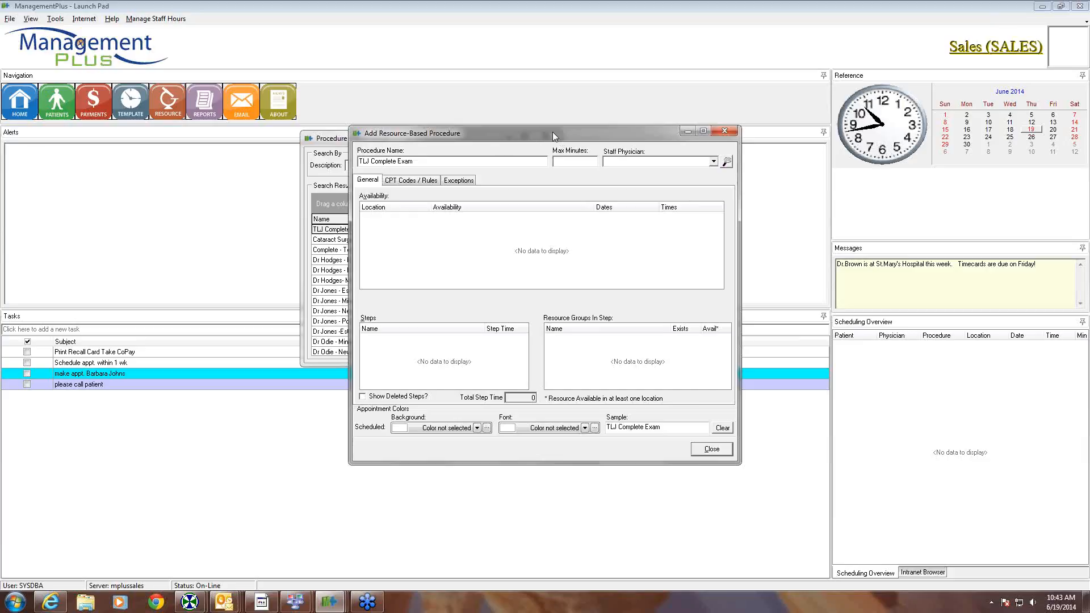
left_click_drag(548, 133, 484, 125)
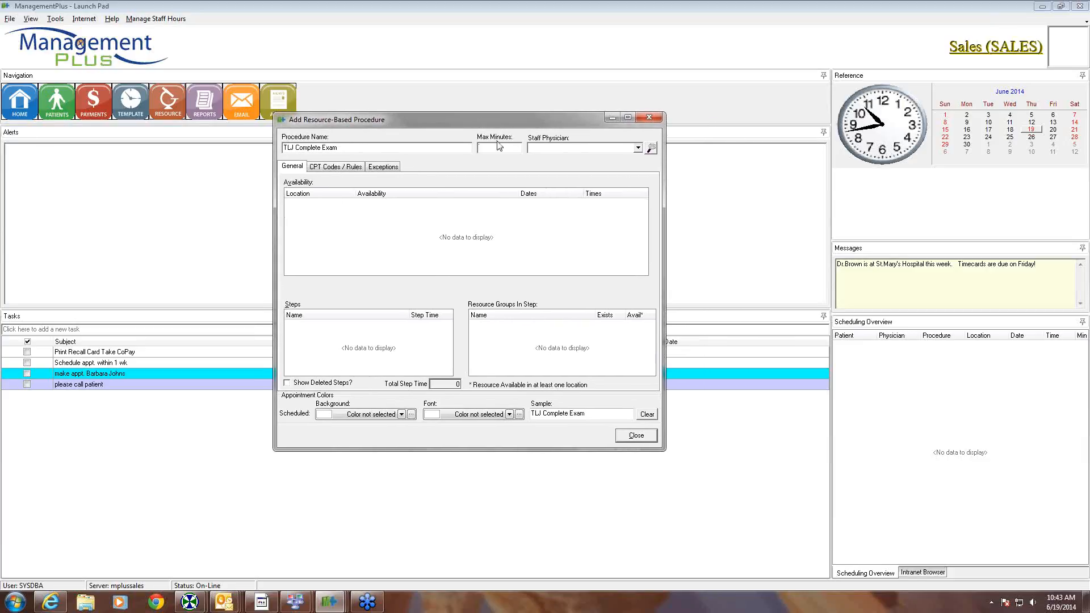
- Set Max Minutes to 30 and assign the suggested staff physician
type("30")
left_click(557, 147)
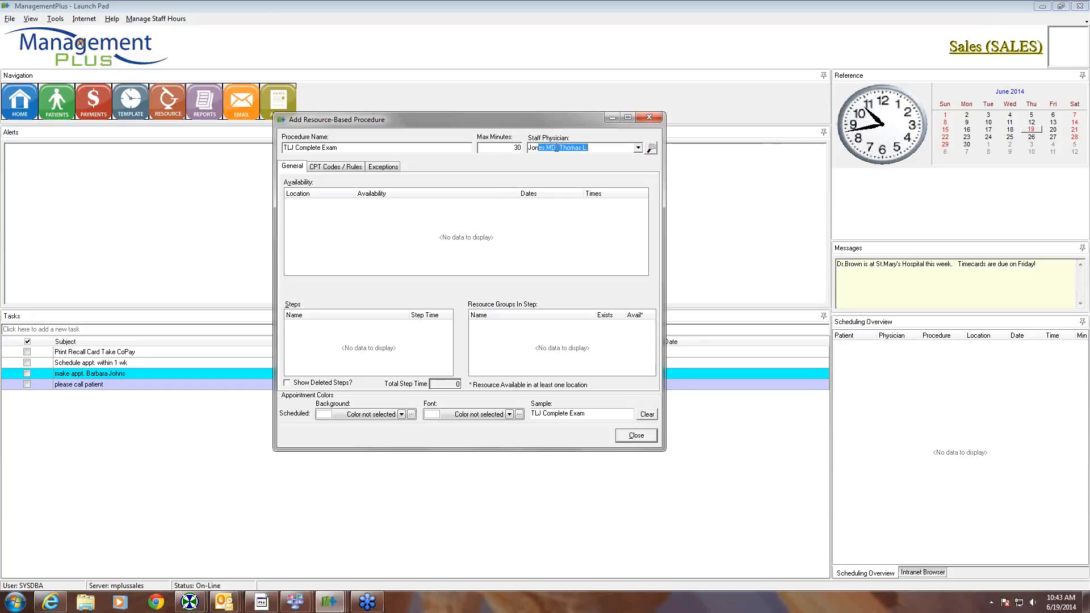
key("Tab")
- Add a Salt Lake City Office availability, 8:00 am–5:00 pm on Monday, Wednesday and Friday
right_click(339, 218)
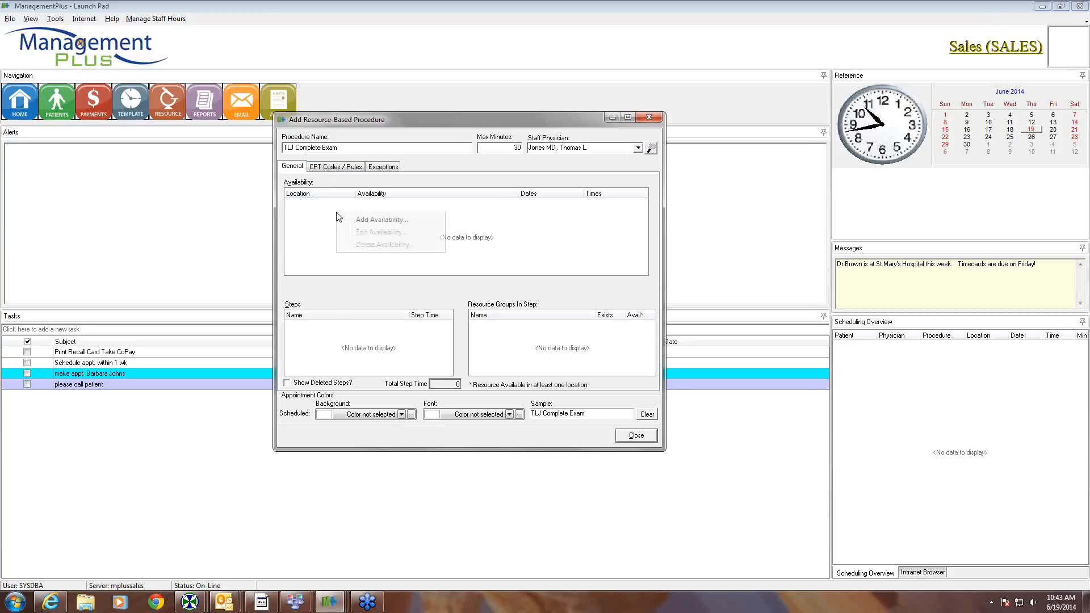
left_click(366, 220)
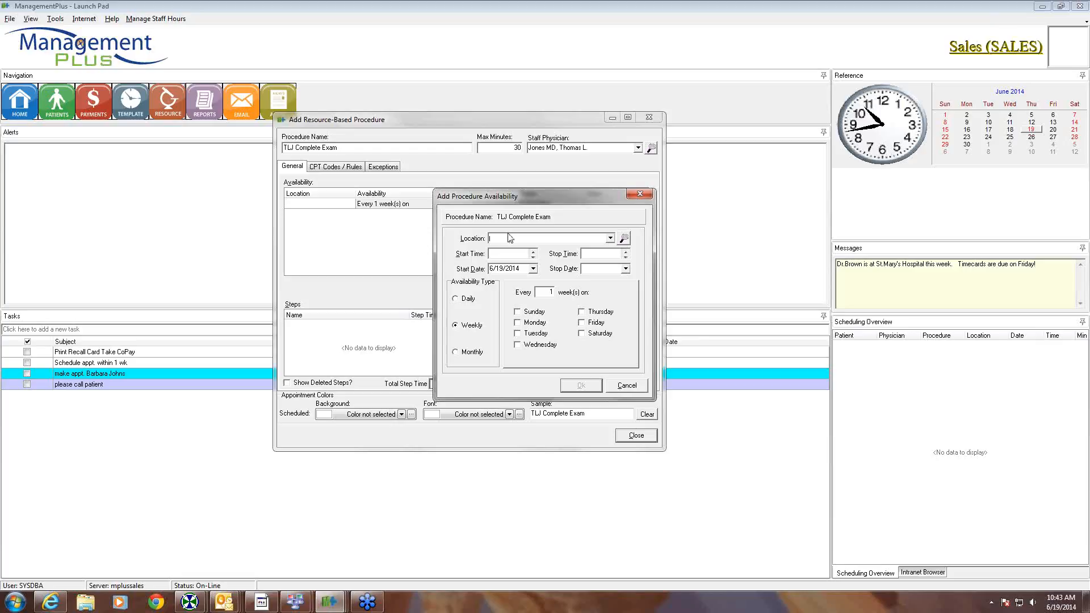
type("sal")
key("Tab")
type("8:00 AM")
key("Tab")
type("5:00 PM")
left_click(518, 322)
left_click(518, 345)
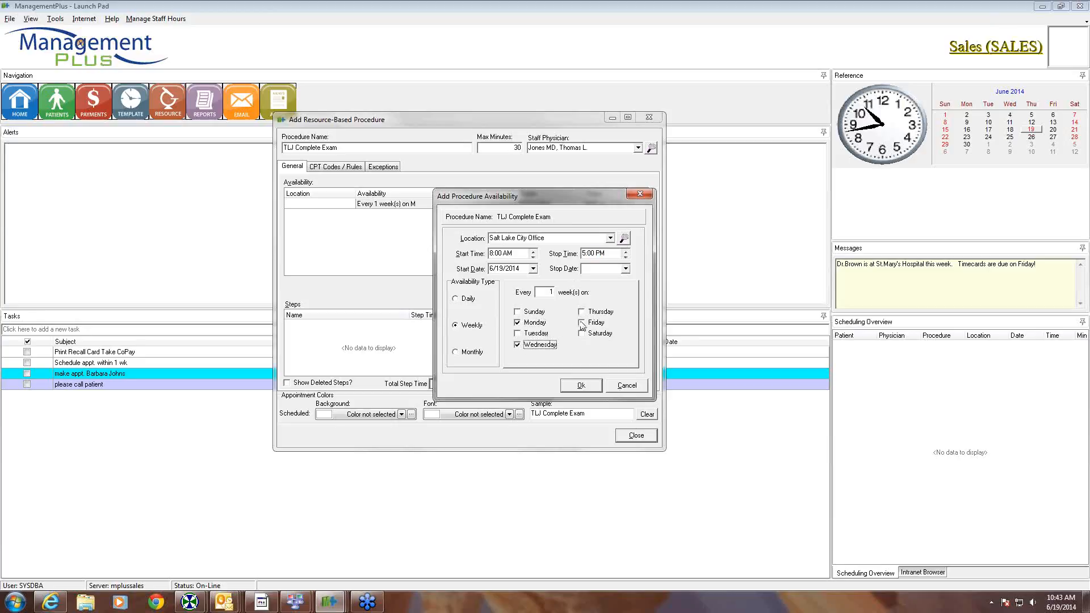
left_click(582, 323)
left_click(577, 384)
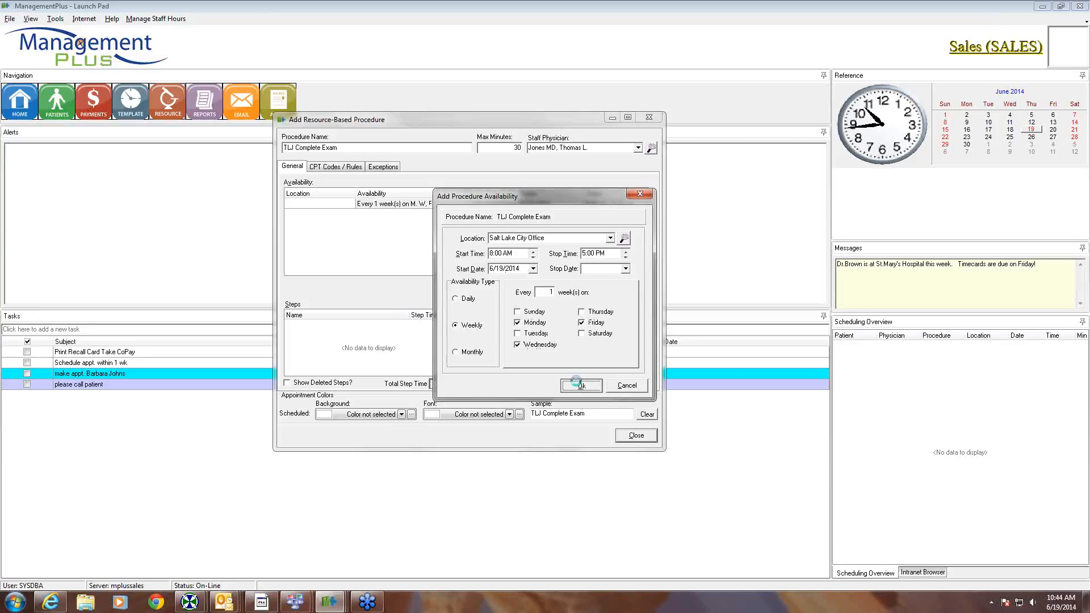
- Add a second availability, 1:00 pm–4:00 pm on Tuesday and Thursday
right_click(391, 221)
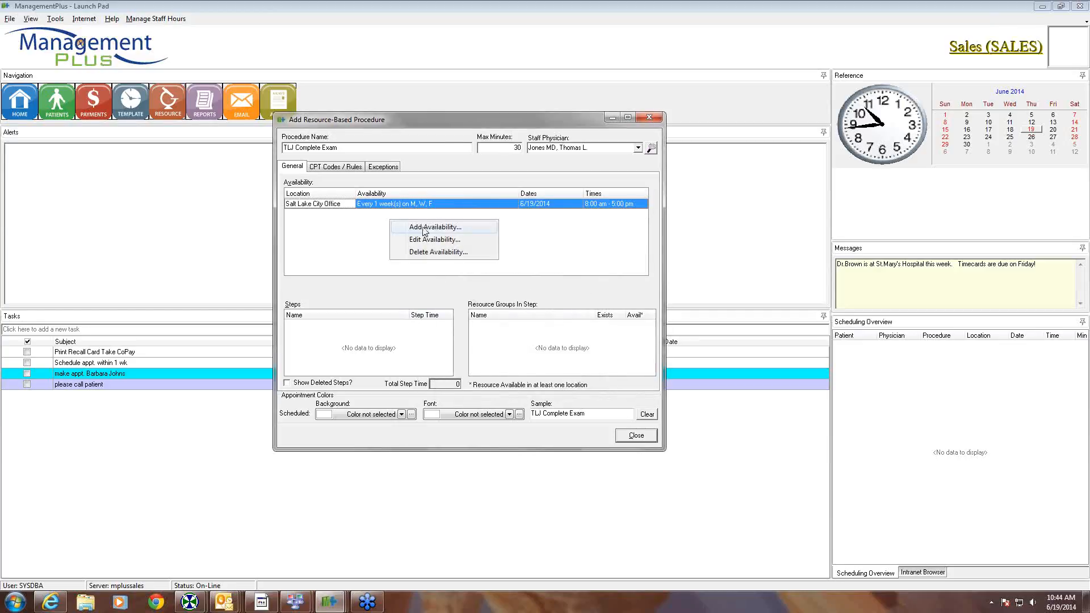
left_click(425, 228)
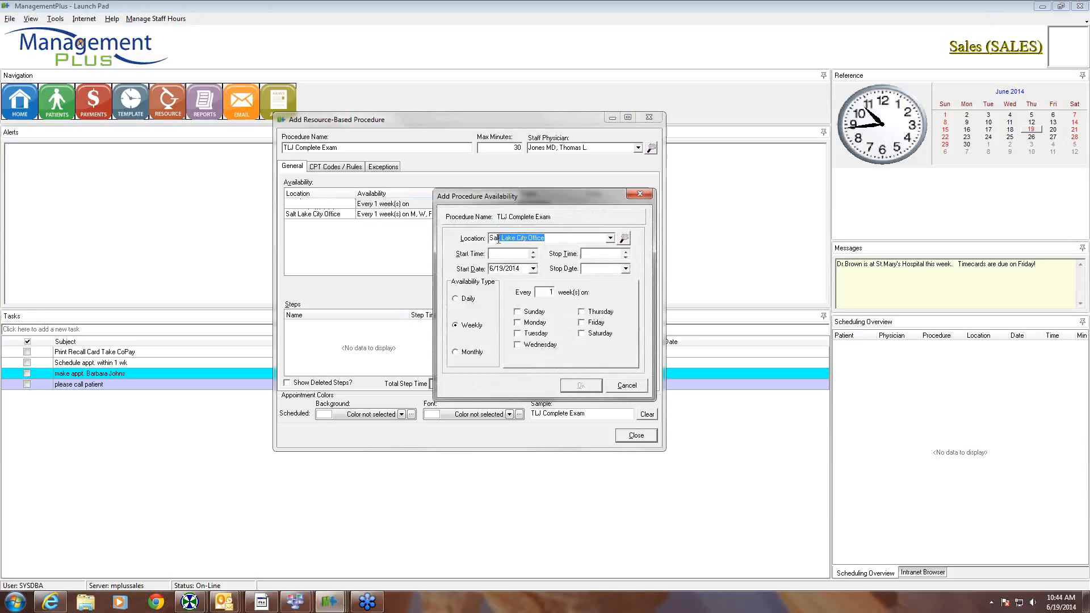
left_click(508, 255)
type("1:")
type("0")
type("p")
key("Tab")
type("4:00")
left_click(517, 334)
left_click(582, 312)
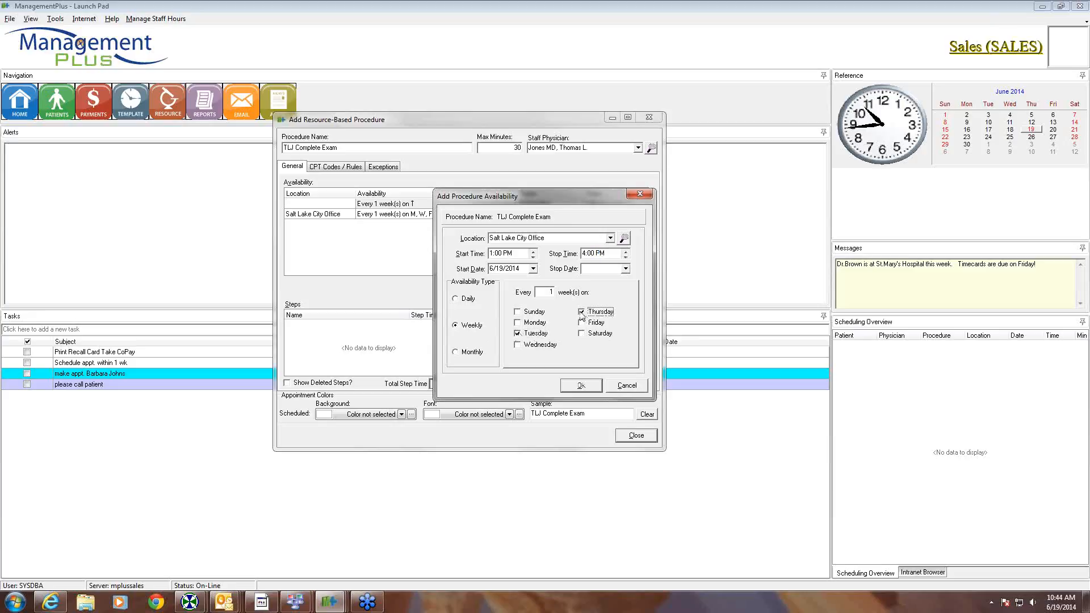
left_click(582, 386)
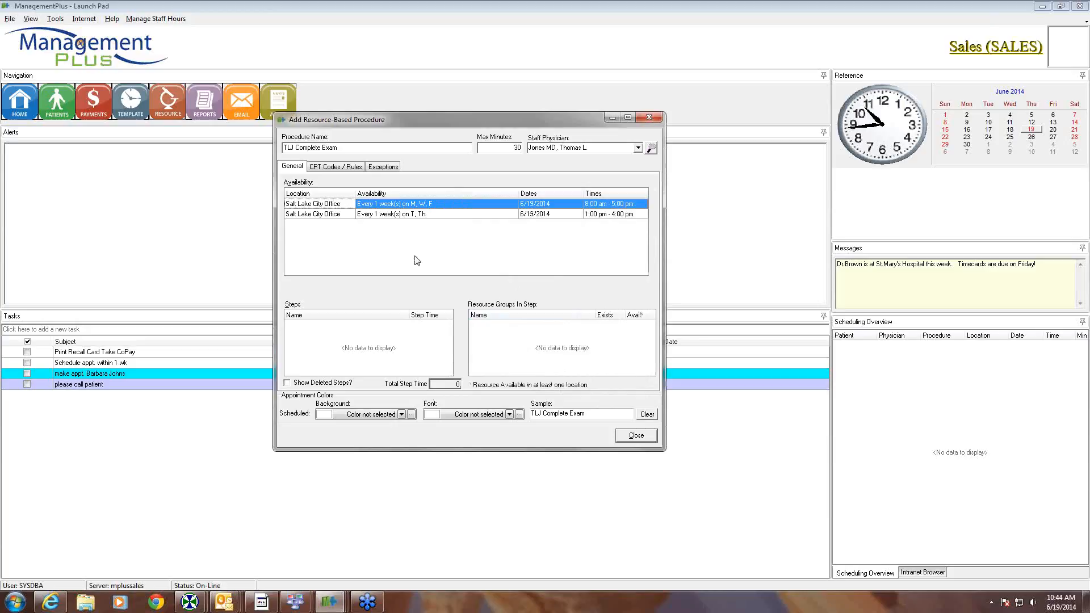
right_click(350, 332)
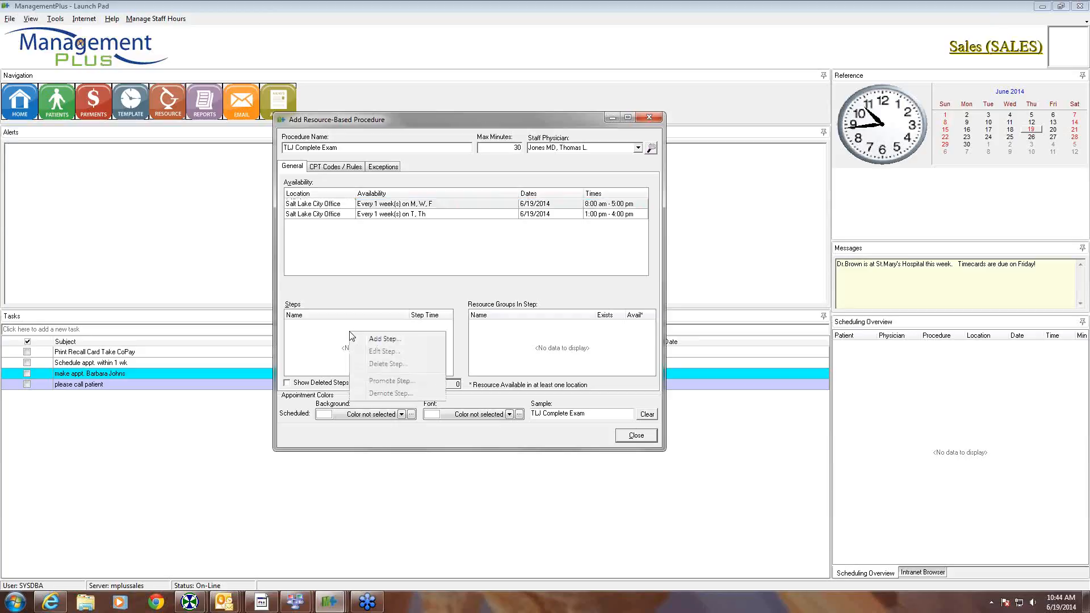
- Start a 7-minute Work Up step and assign it the Exam Rooms group
left_click(378, 340)
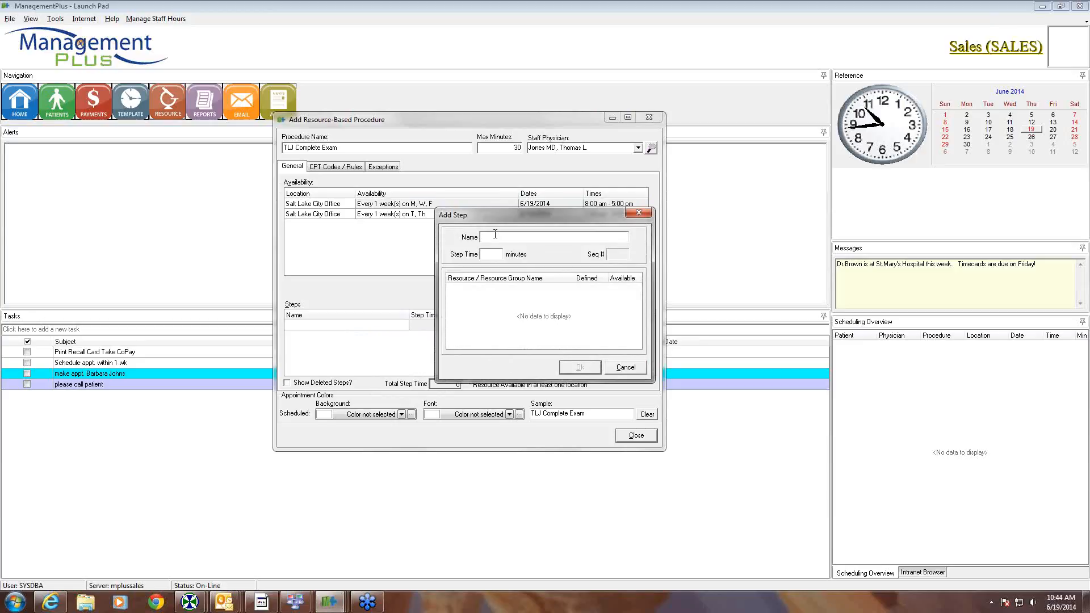
type("Work Up")
left_click(484, 254)
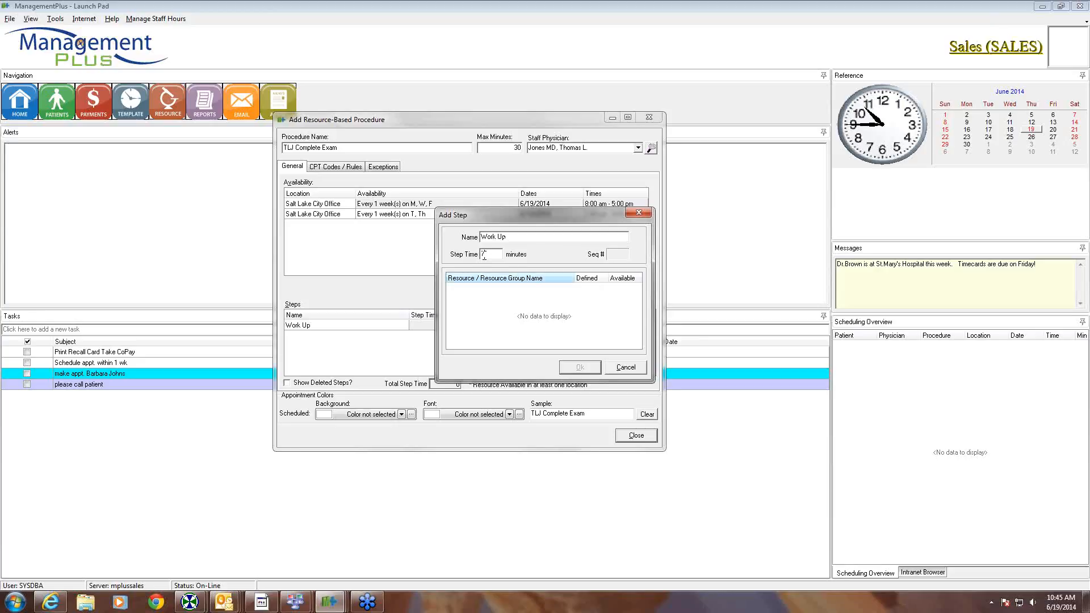
right_click(483, 292)
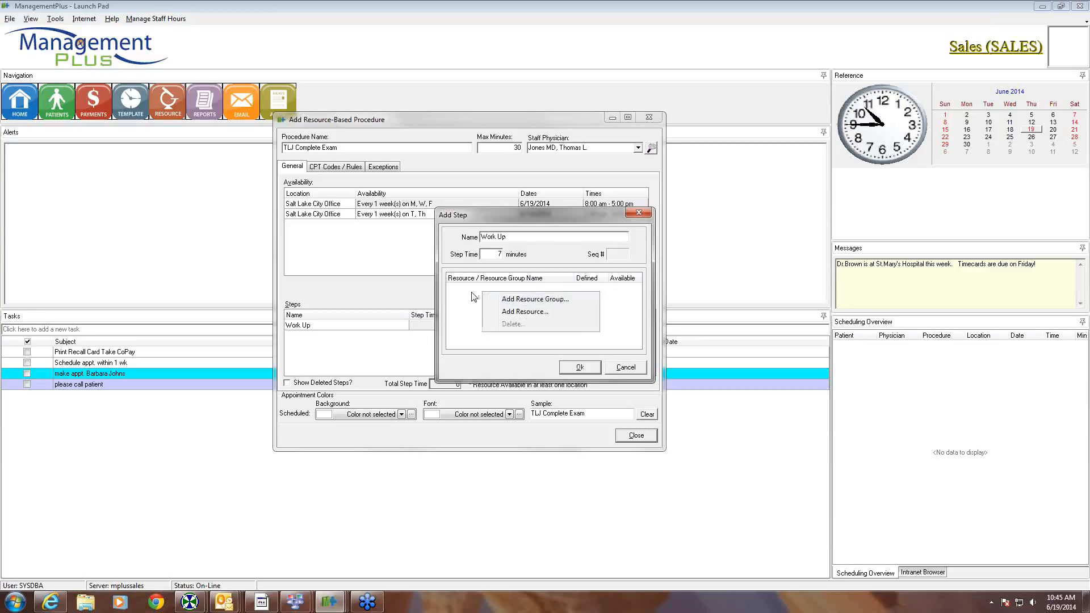
left_click(520, 299)
left_click(528, 279)
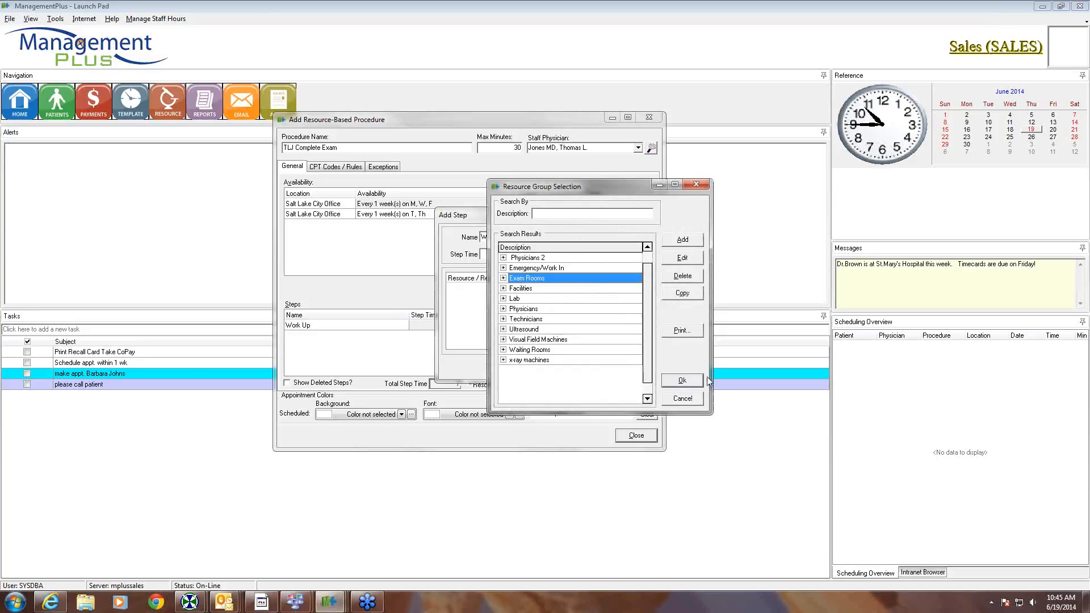
left_click(685, 380)
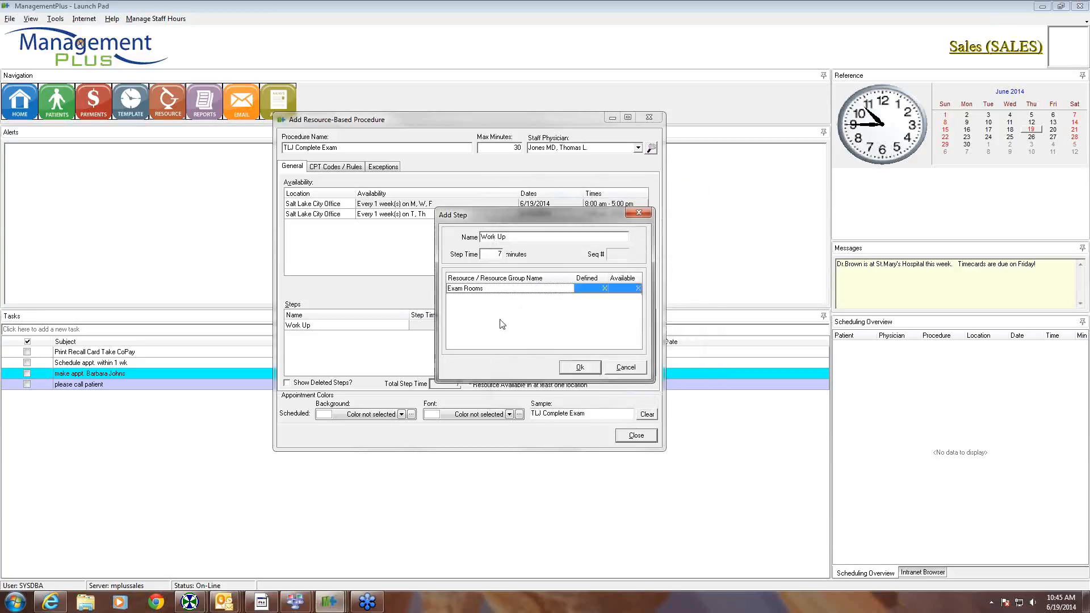
- Add the Technicians group to the step and save Work Up
right_click(489, 302)
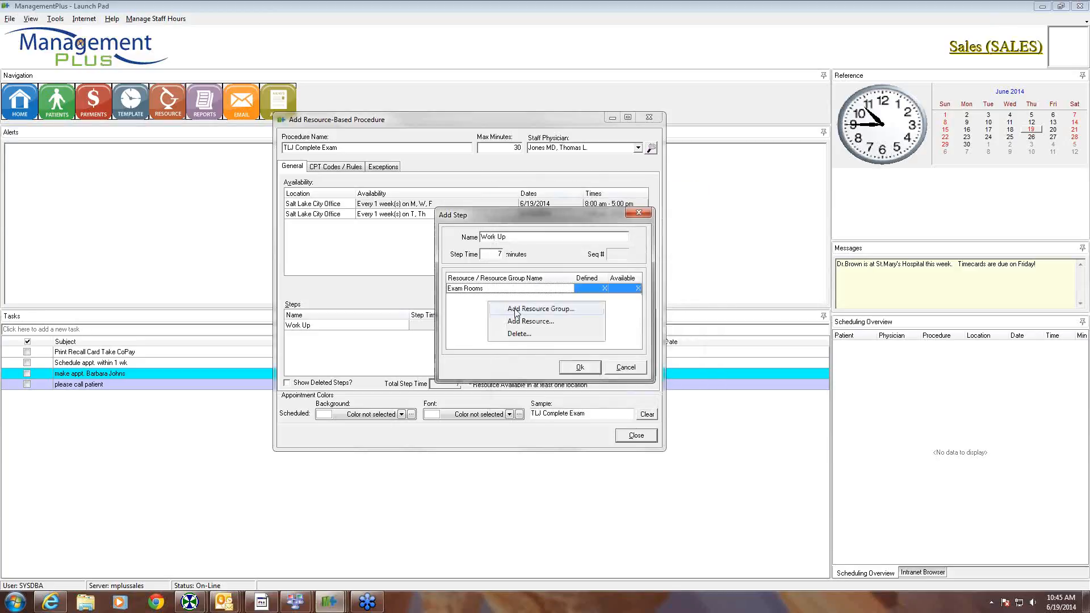
left_click(516, 310)
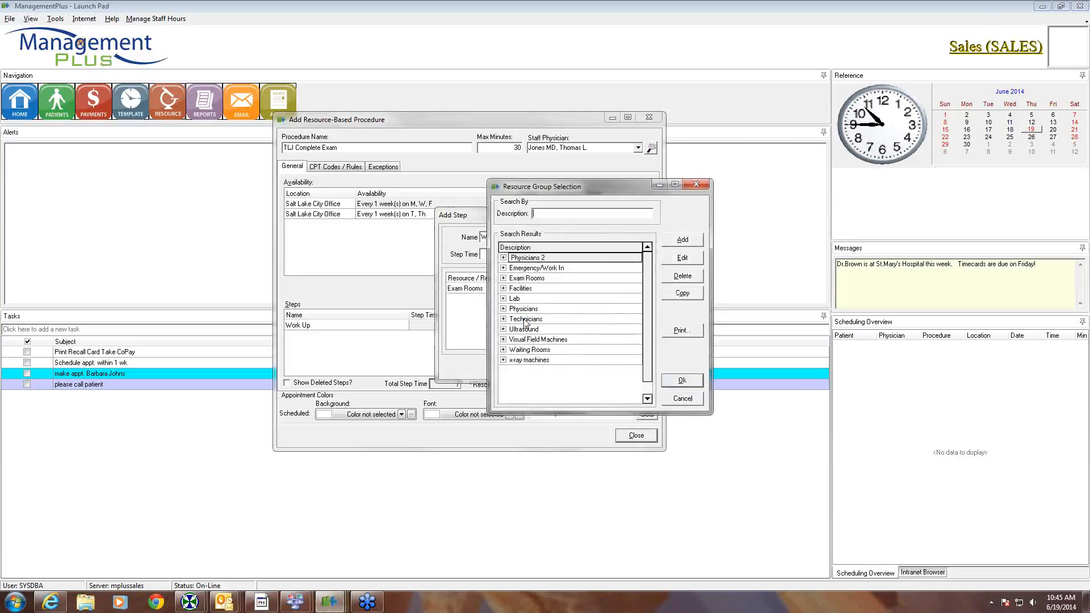
left_click(525, 320)
left_click(678, 382)
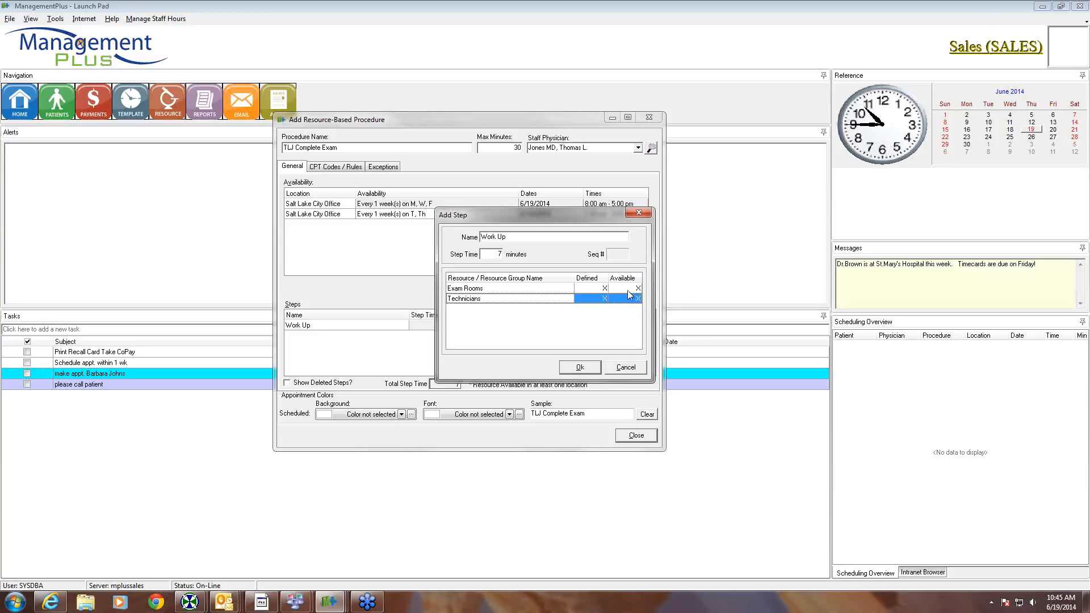
left_click(579, 367)
right_click(346, 349)
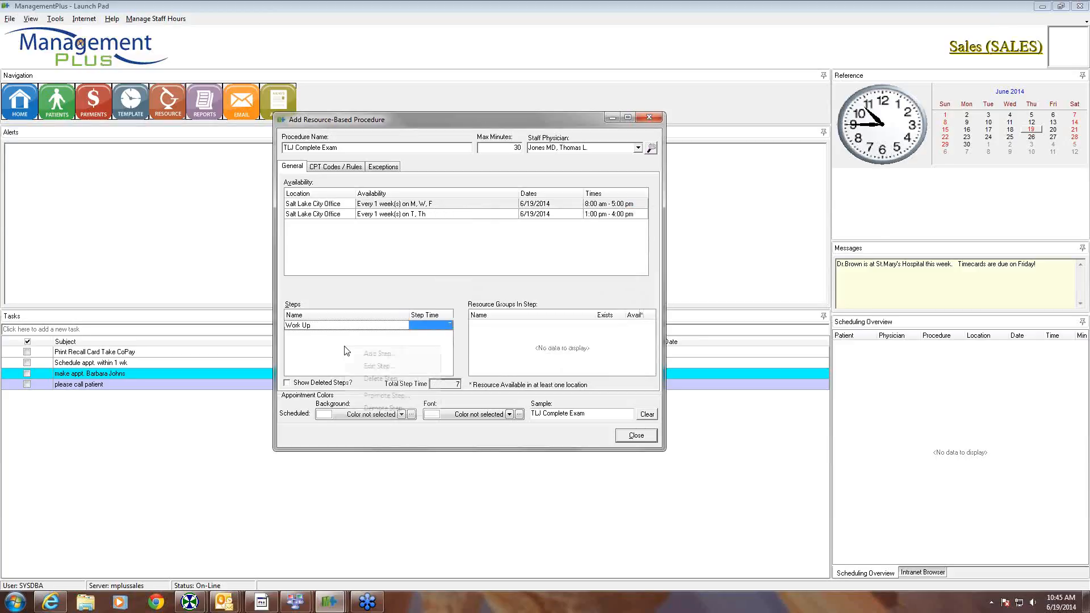
- Create the Dilation step with 25 minutes step time and Waiting Rooms assigned, then save it
left_click(374, 353)
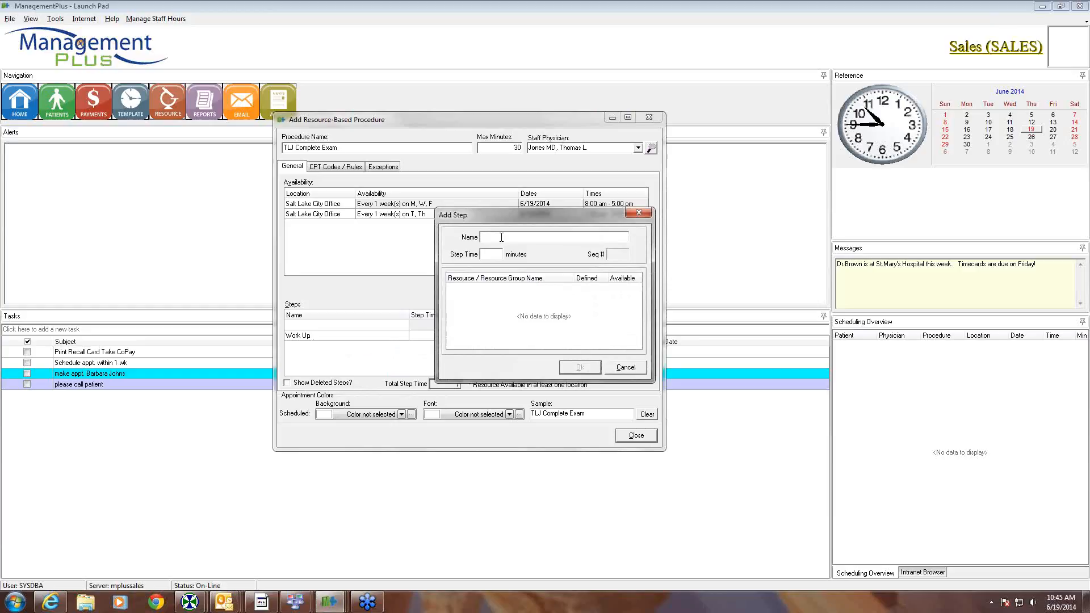
type("Dilation")
left_click(488, 255)
type("25")
right_click(487, 293)
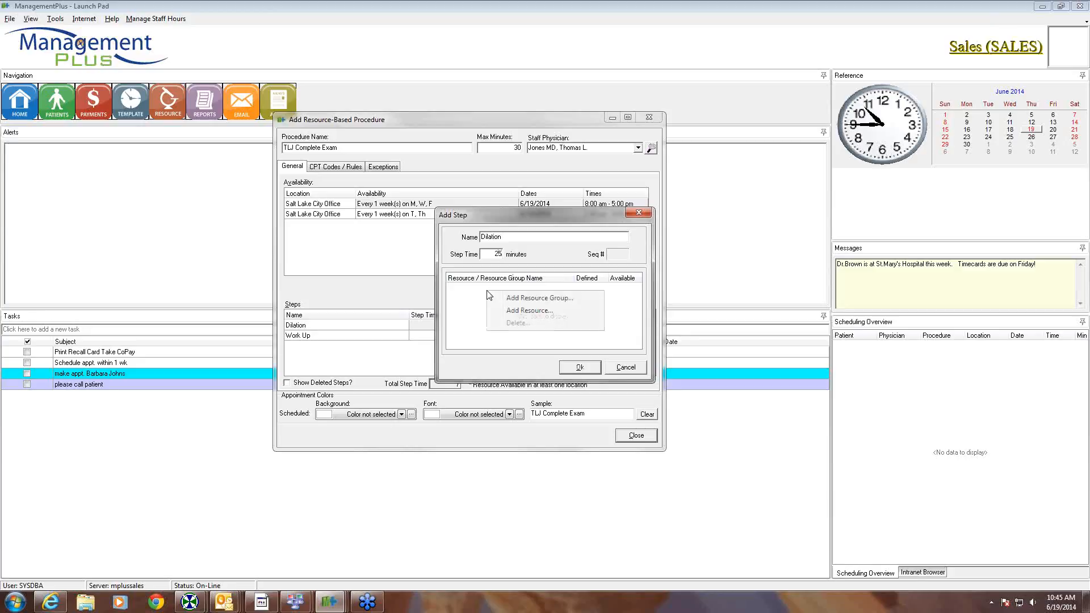
left_click(516, 298)
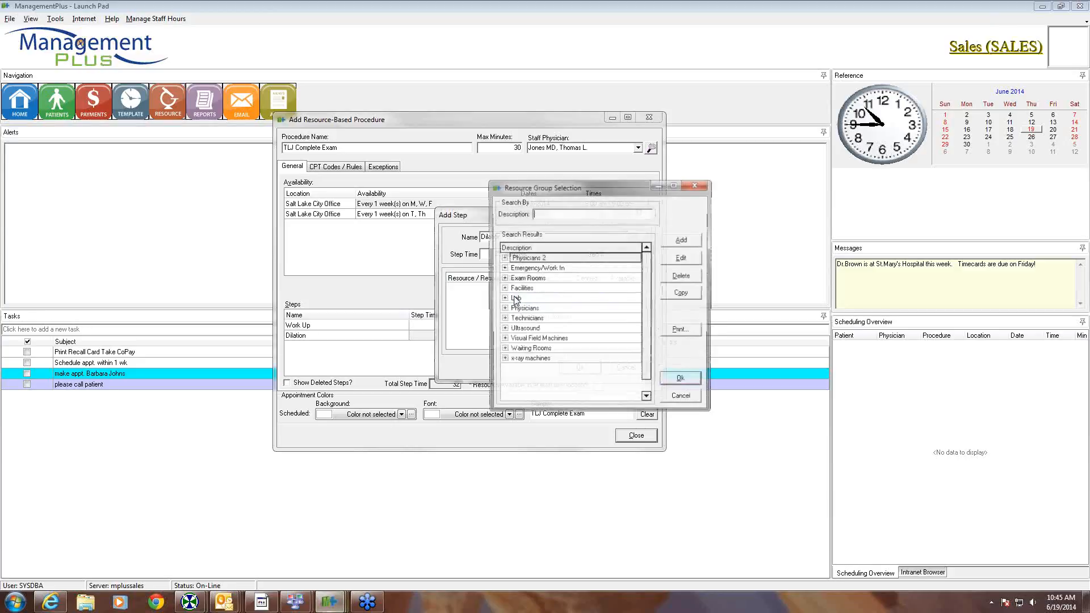
left_click(523, 350)
left_click(684, 382)
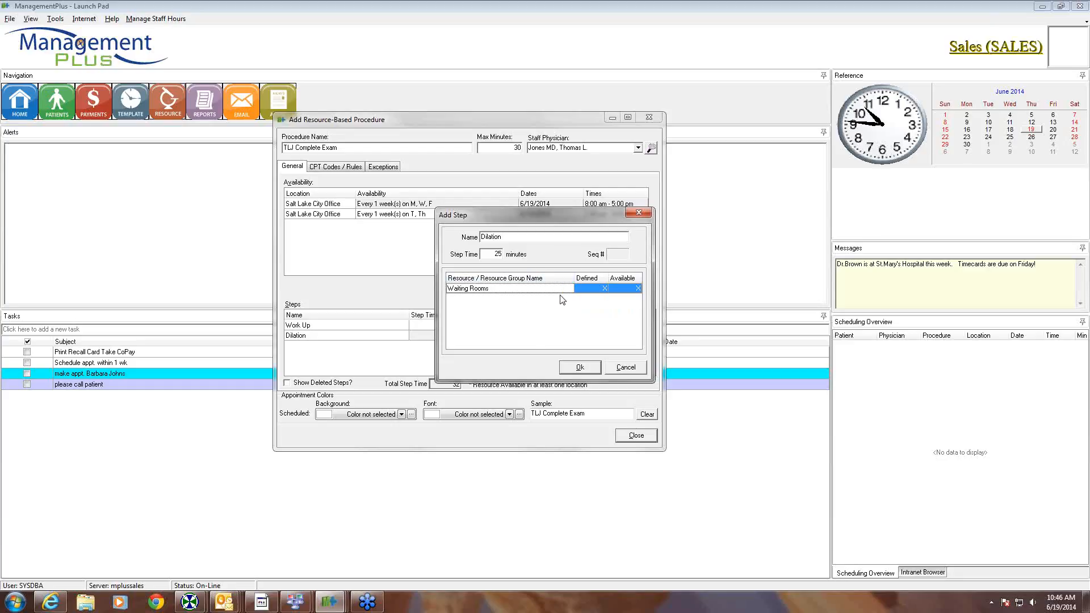
left_click(574, 370)
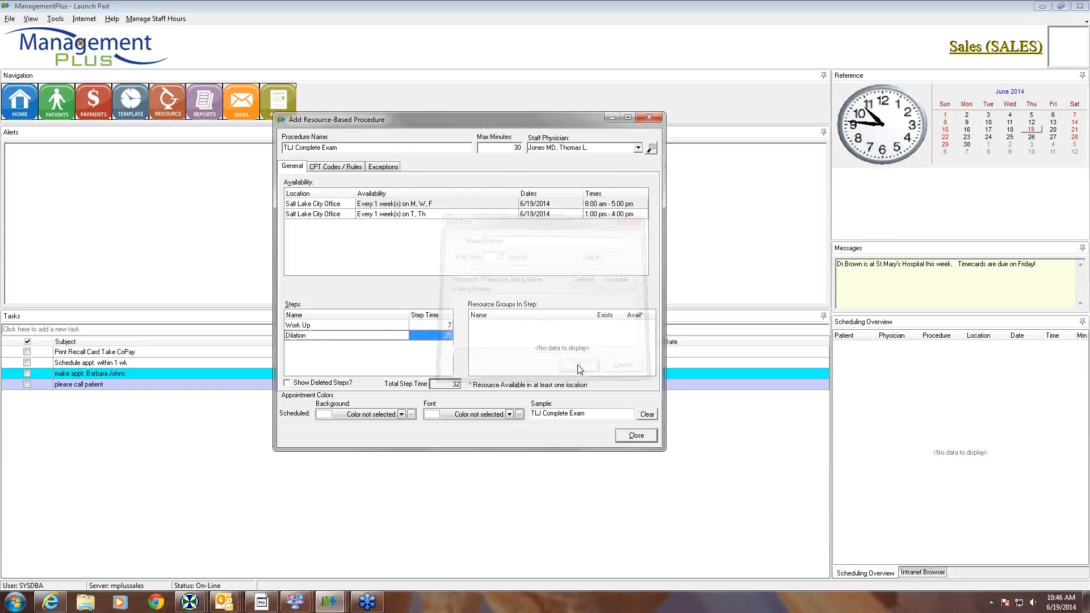
right_click(382, 360)
- Create a 5-minute step named 'Exam' and assign the physician resource to it
left_click(409, 362)
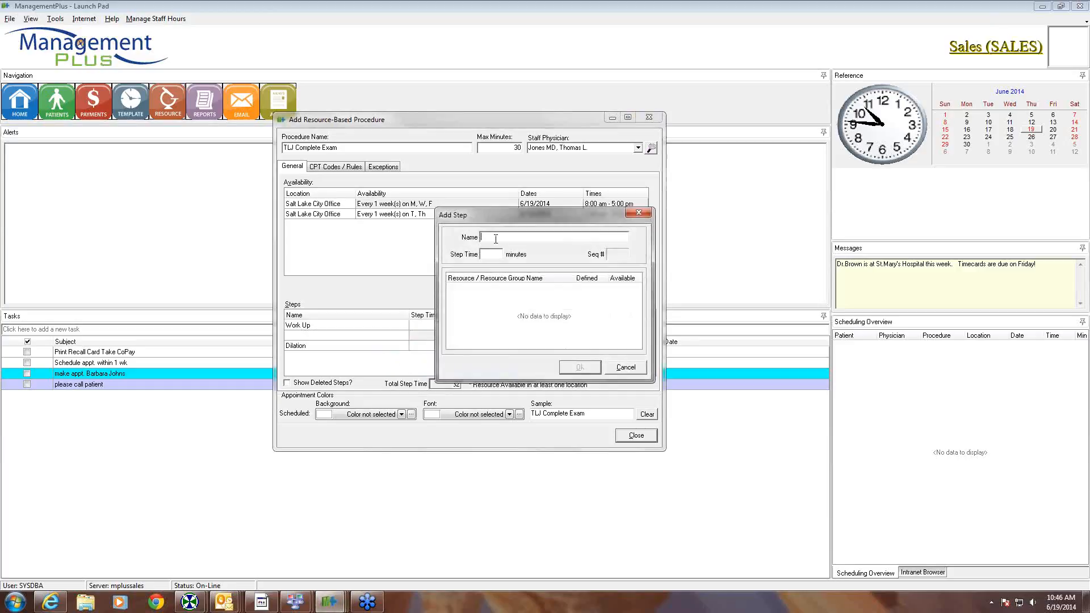
type("Exam")
left_click(493, 255)
left_click(492, 299)
right_click(492, 299)
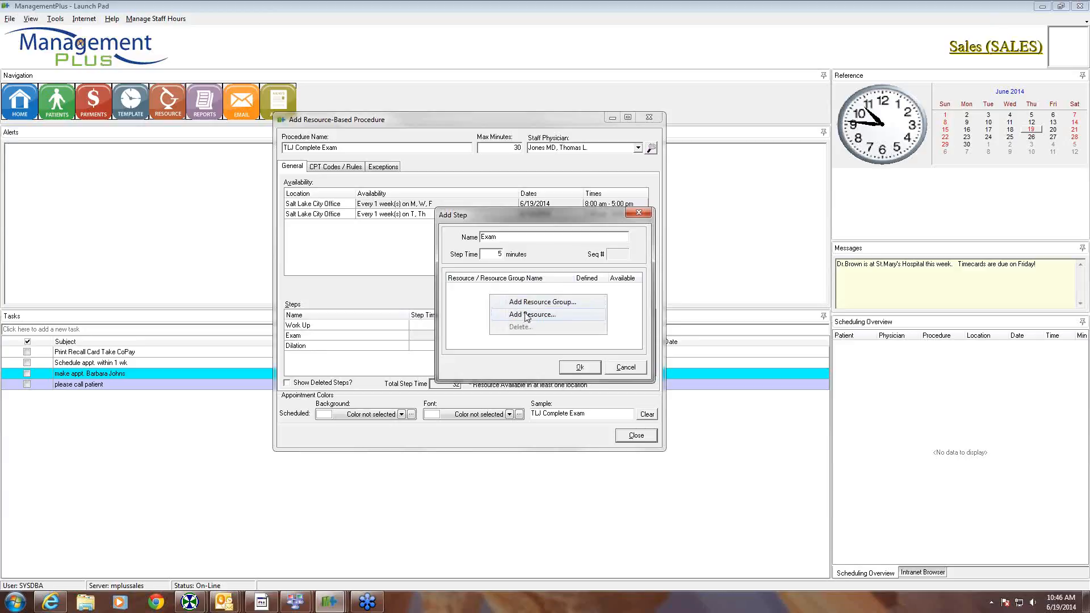
left_click(528, 316)
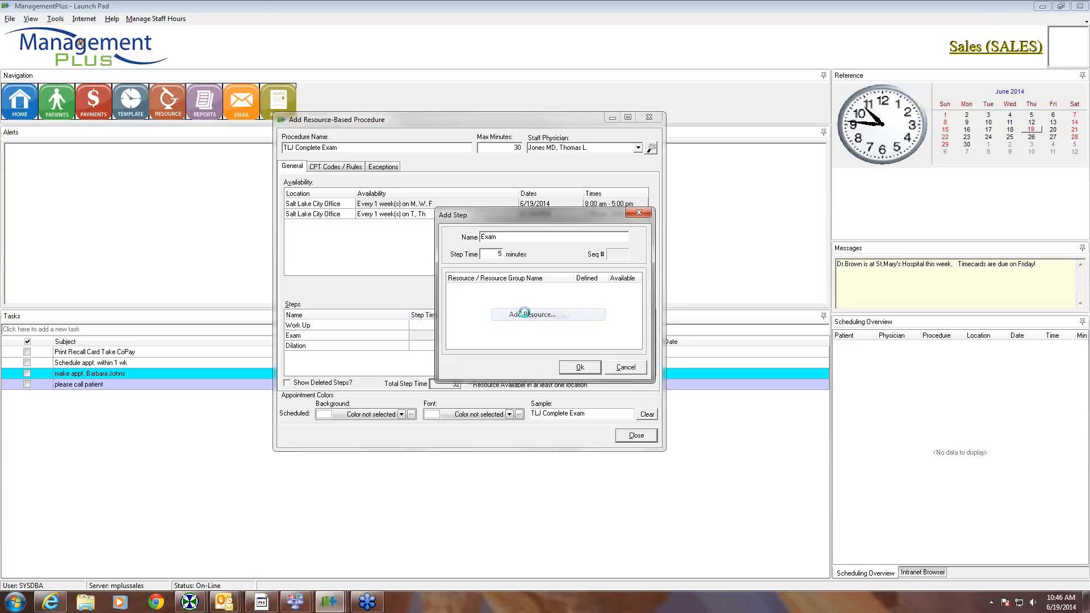
left_click(486, 257)
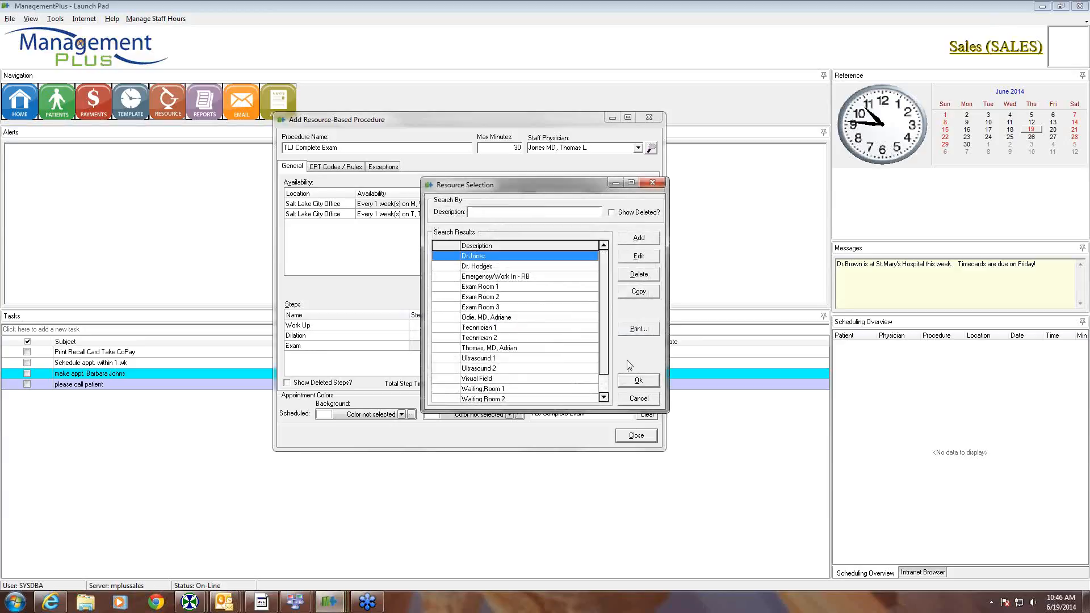
left_click(638, 381)
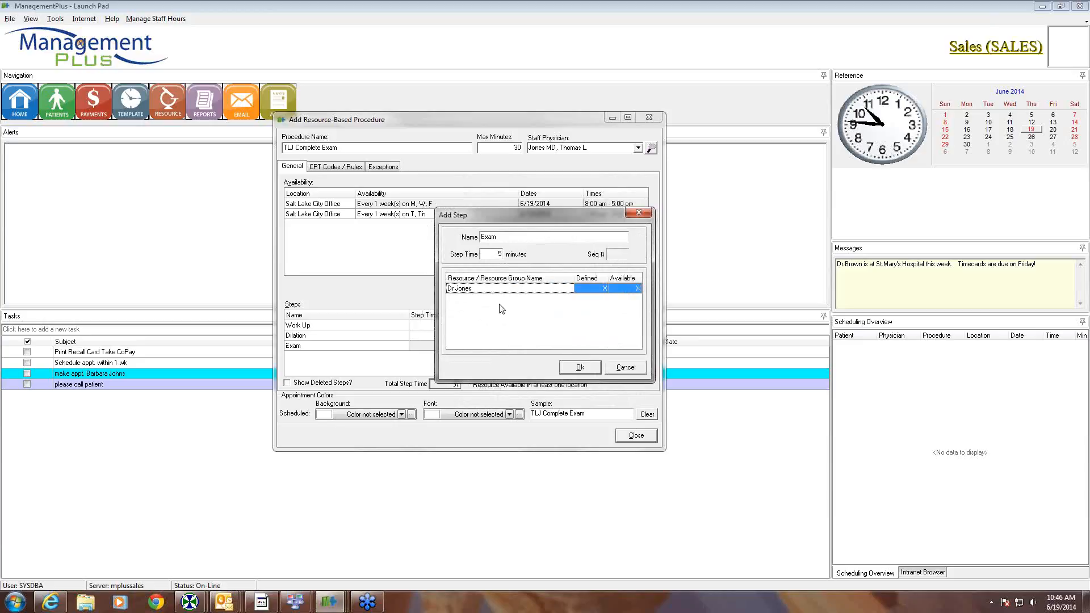
- Add the Exam Rooms resource group to the Exam step and save it
right_click(500, 304)
left_click(534, 313)
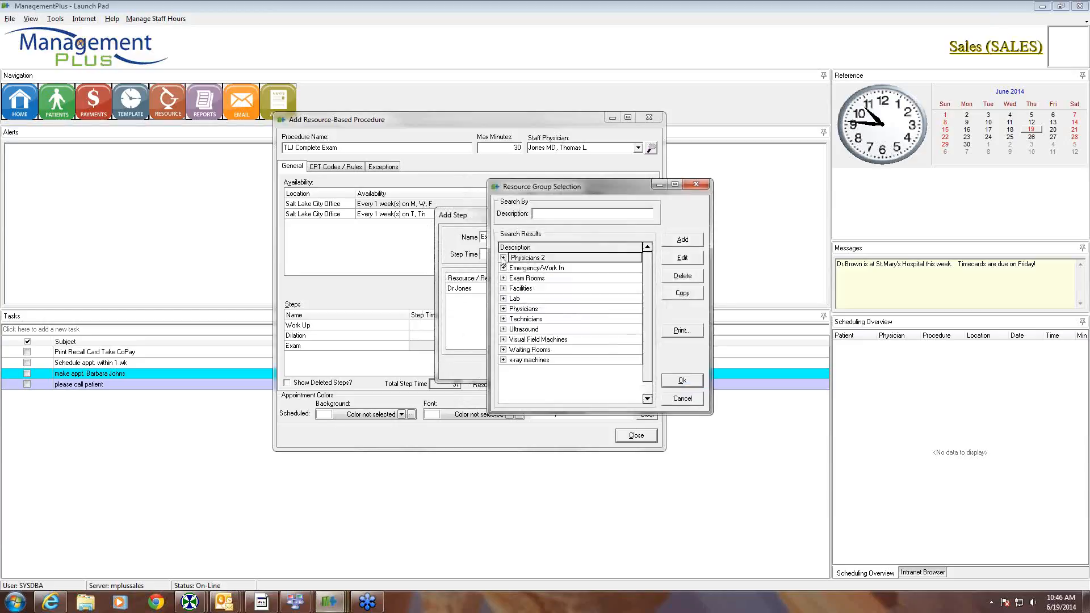
left_click(523, 277)
left_click(683, 381)
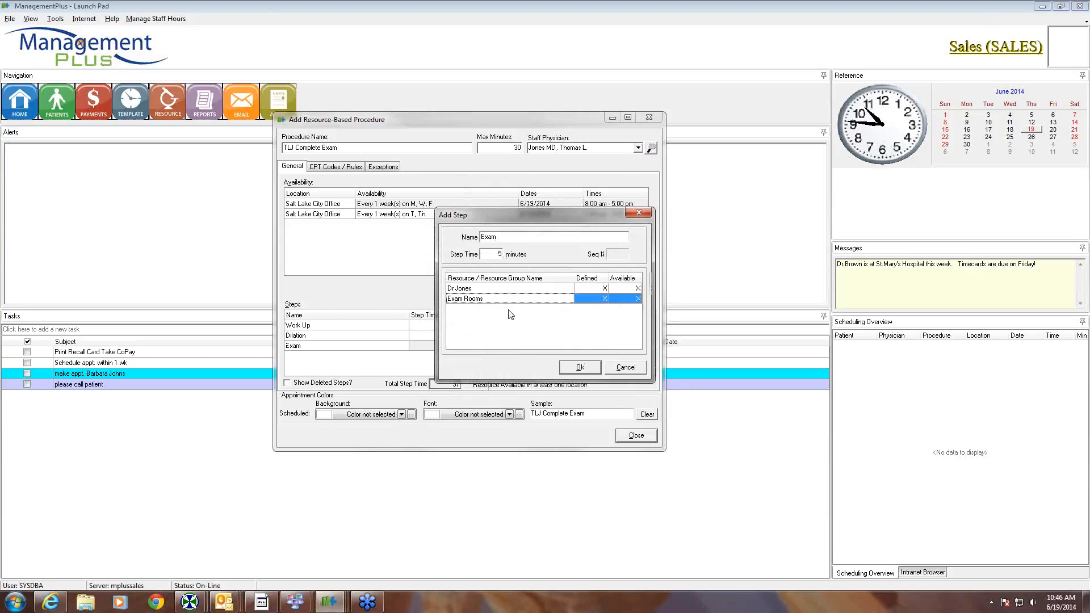
left_click(572, 370)
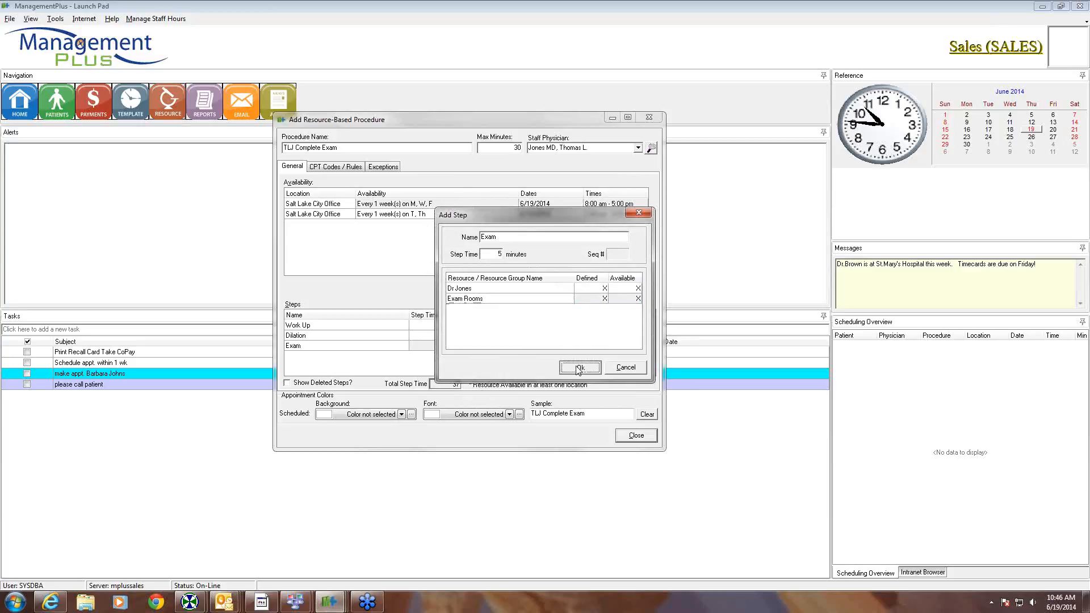
right_click(338, 356)
- Create a 5-minute step named 'Follow-Up' using the Exam Rooms resource group
left_click(370, 363)
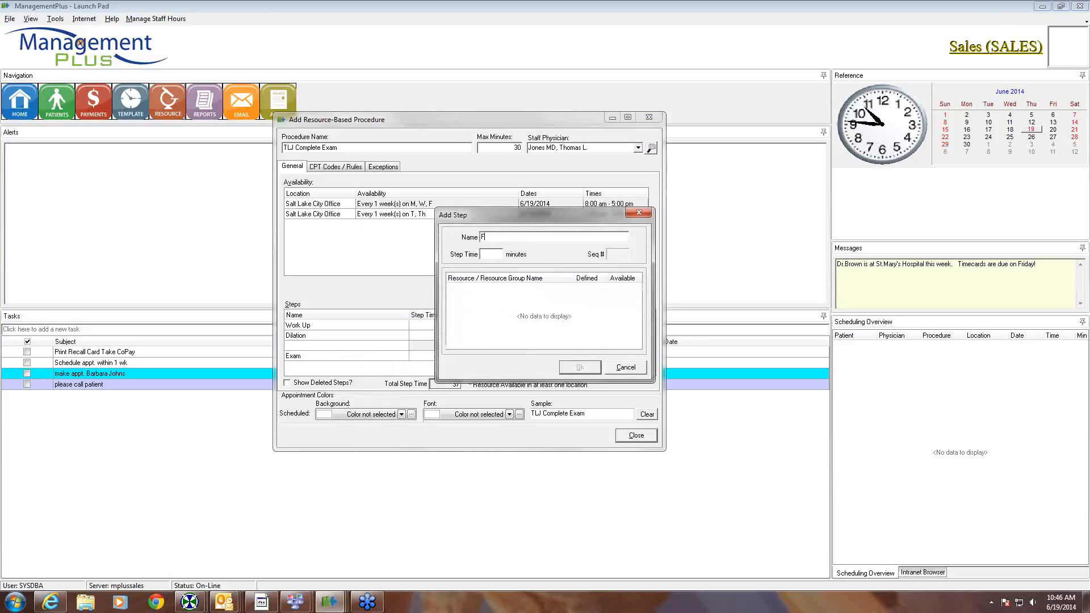
type("Follo")
type("w-Up")
left_click(496, 252)
right_click(476, 294)
left_click(511, 302)
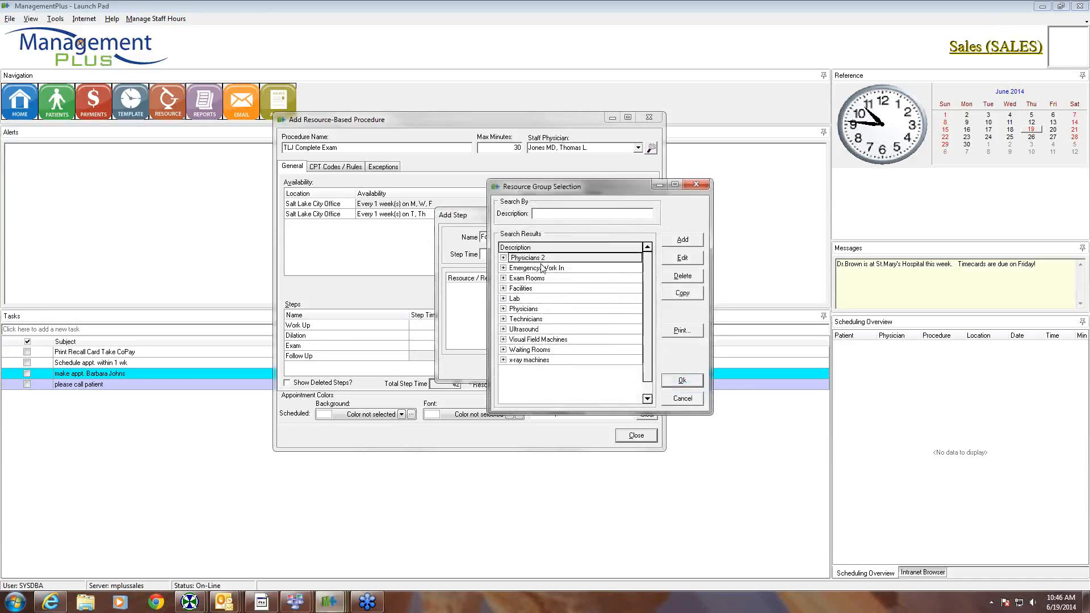
left_click(527, 279)
left_click(682, 380)
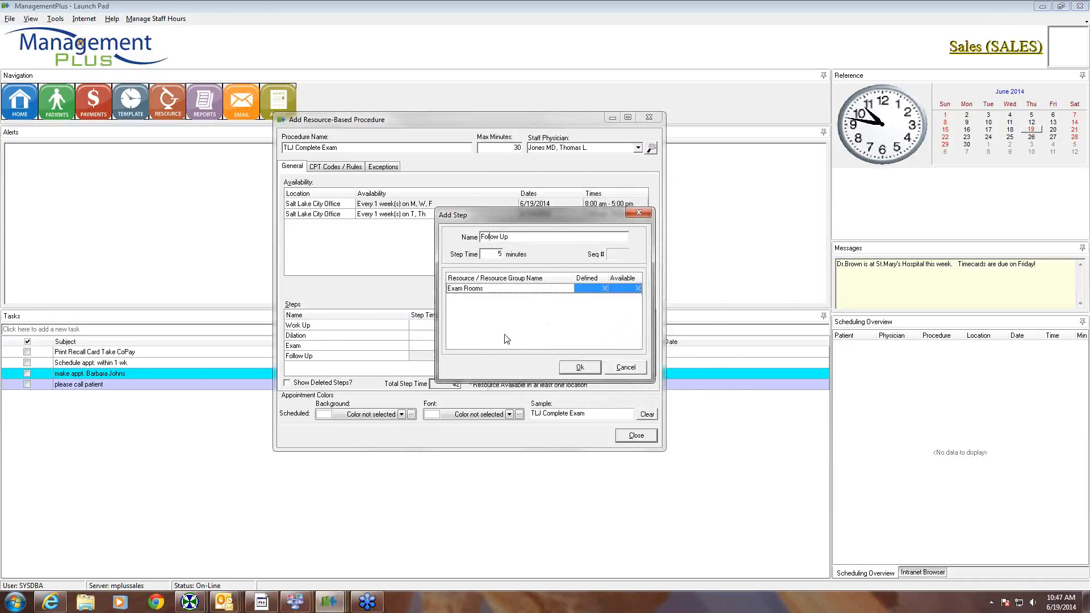
- Add the Technicians resource group to the Follow-Up step and save it
right_click(492, 314)
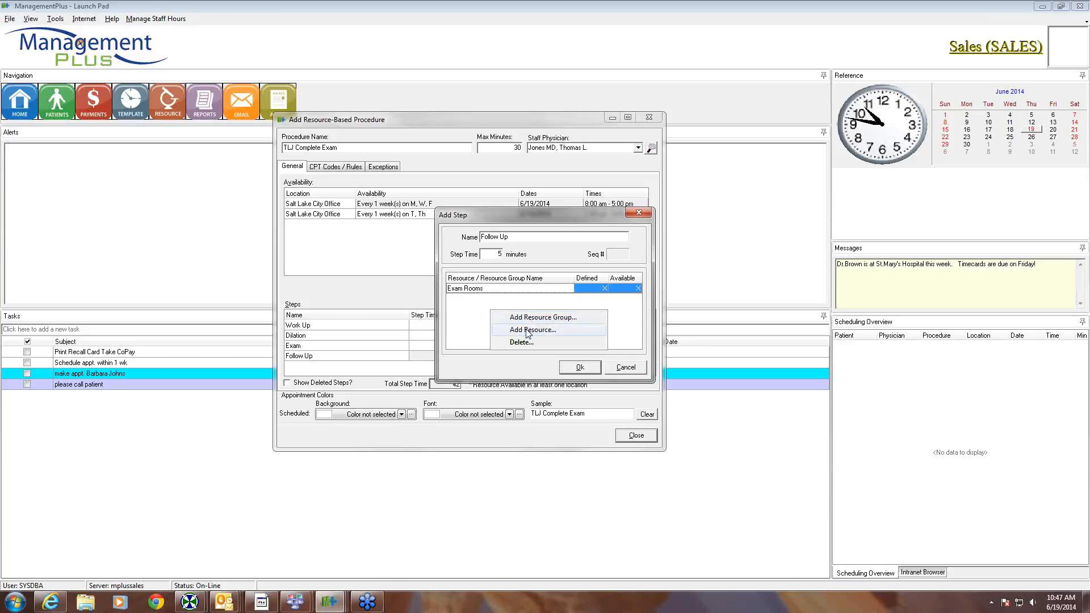
left_click(528, 317)
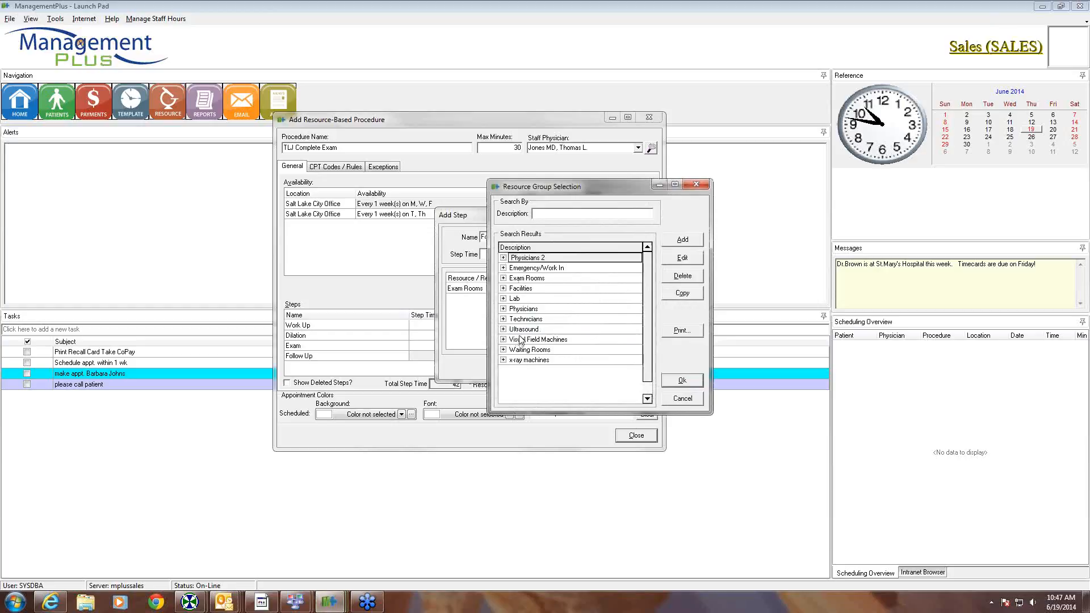
left_click(524, 320)
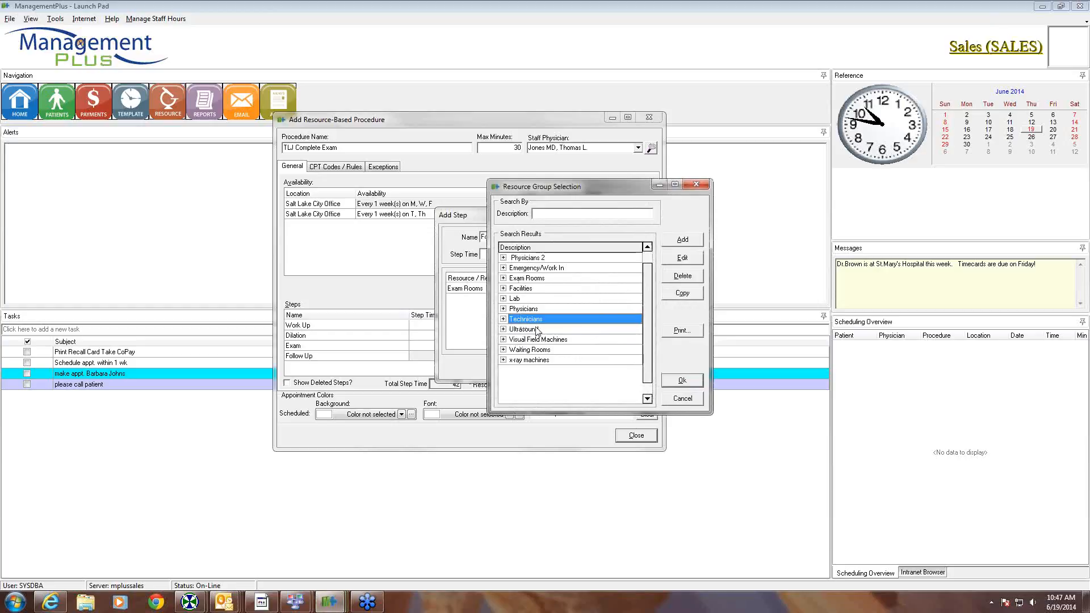
left_click(683, 381)
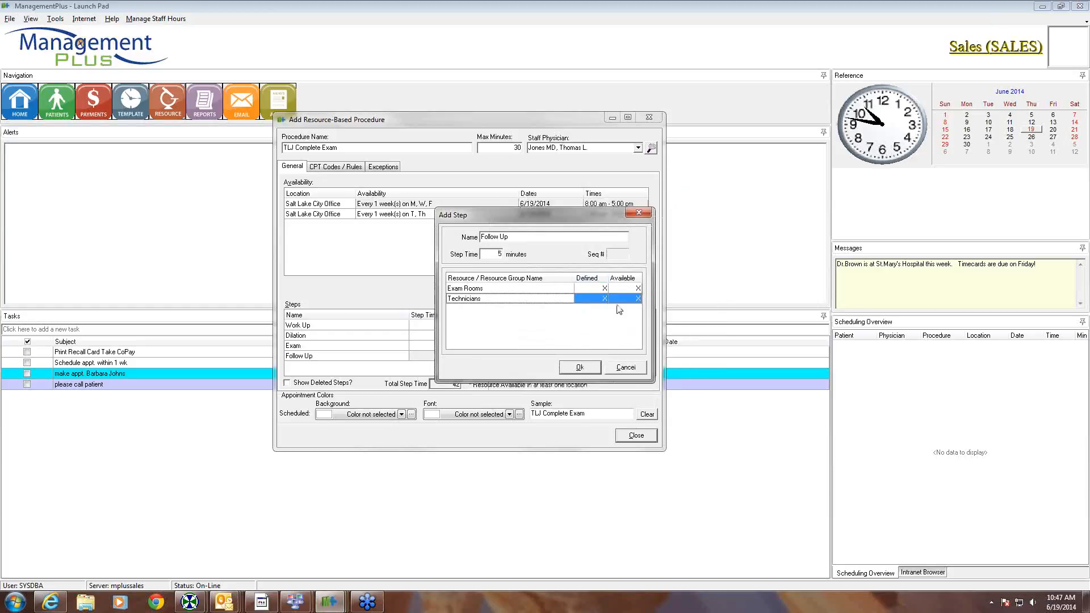
left_click(580, 367)
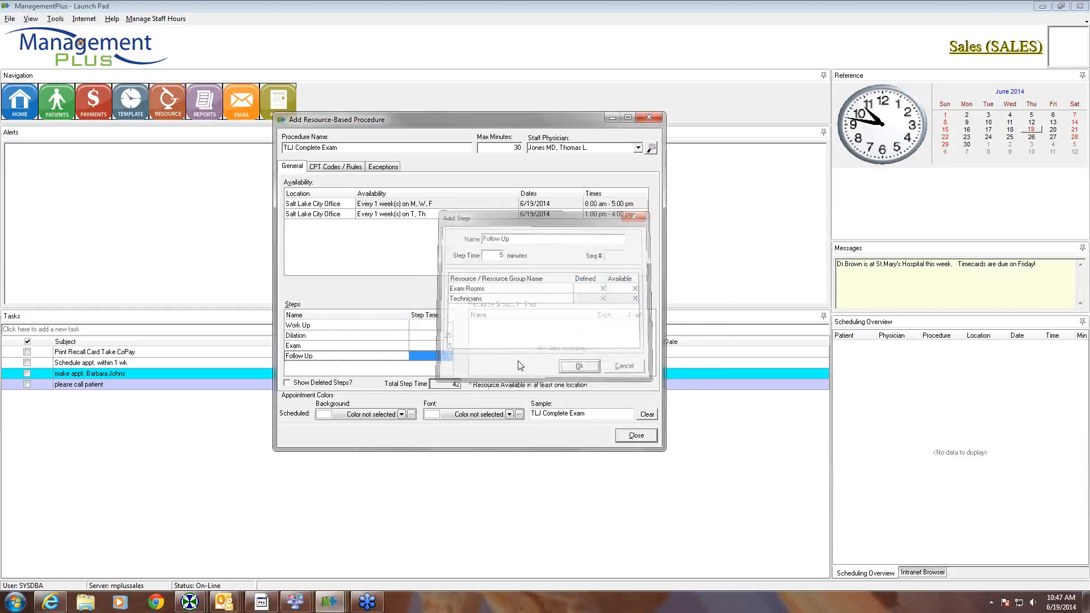
- Change the procedure's maximum minutes from 30 to 42
left_click(377, 327)
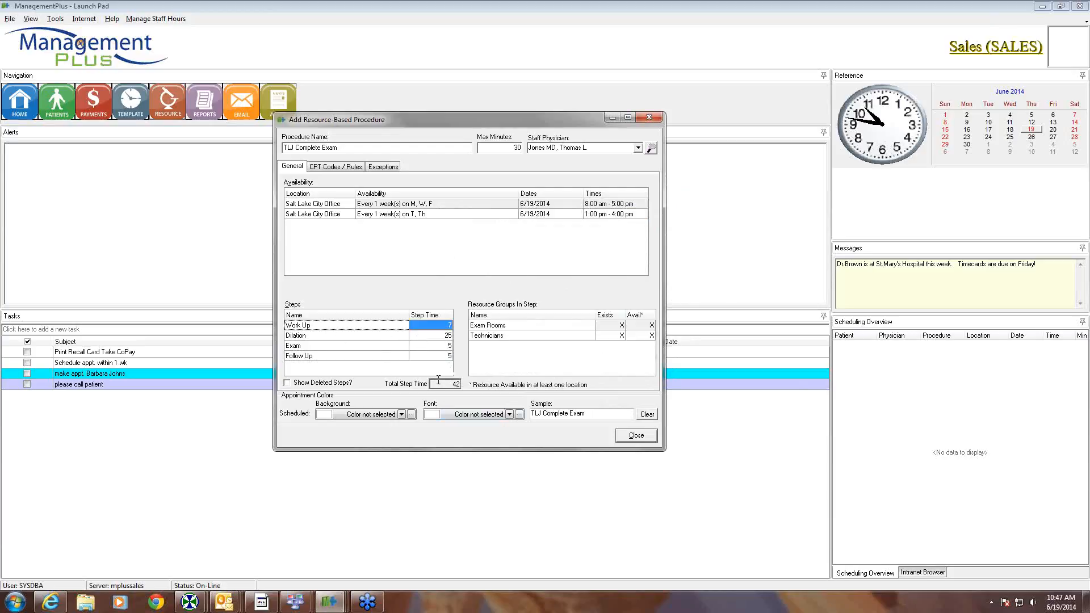
left_click_drag(500, 148, 454, 151)
type("42")
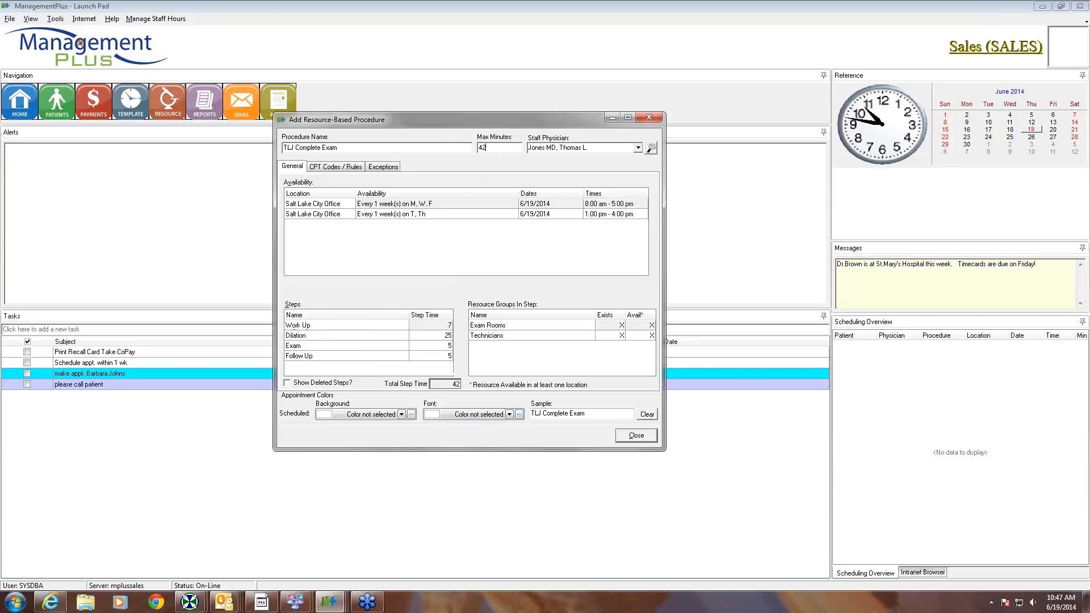
key("Tab")
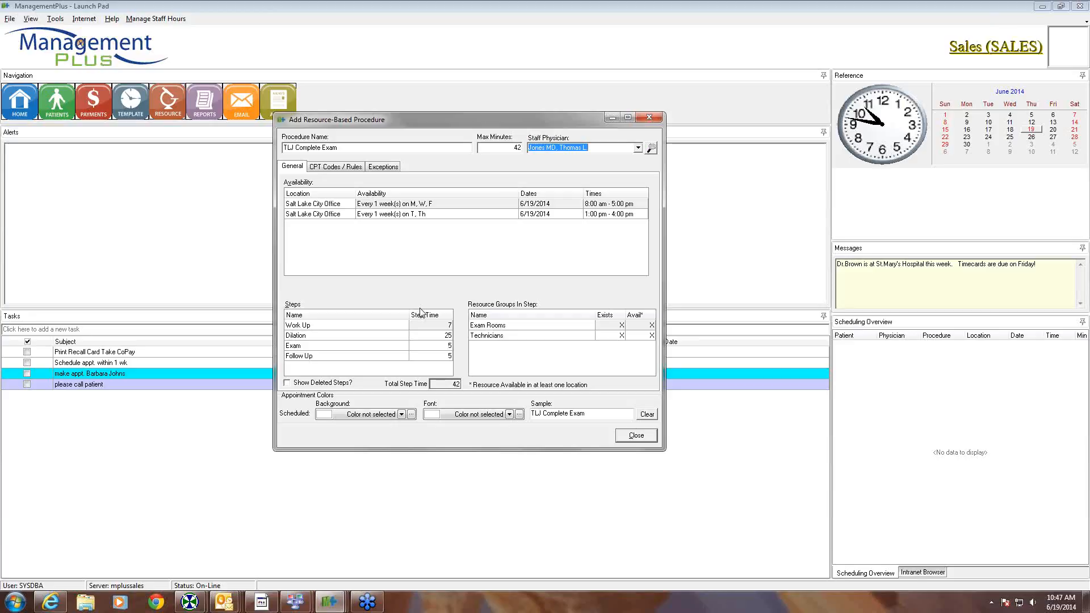
left_click(332, 328)
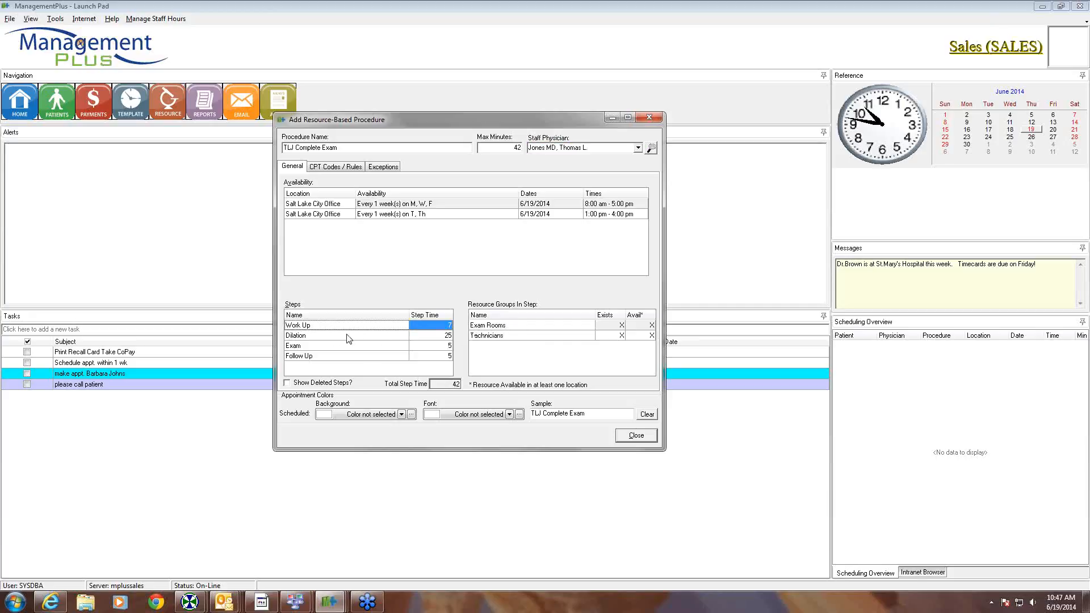
left_click(328, 336)
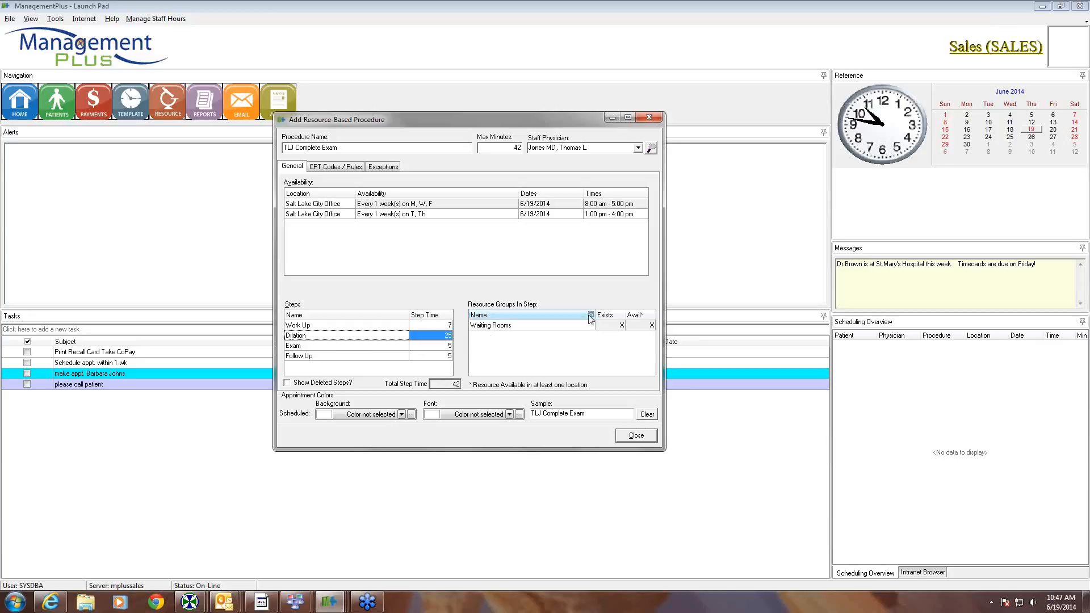
left_click(352, 345)
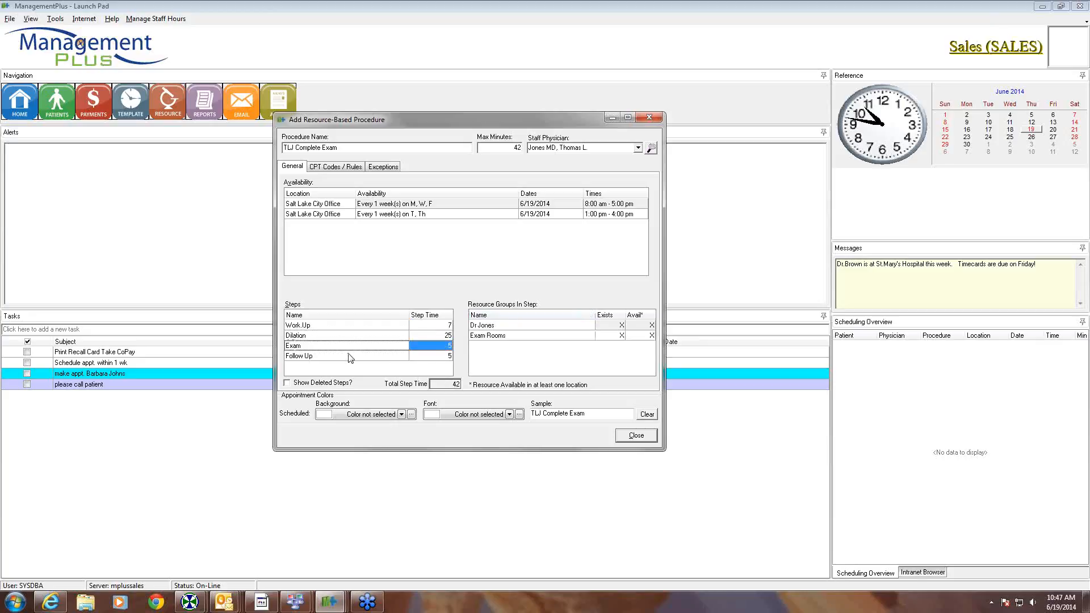
left_click(351, 356)
left_click(351, 327)
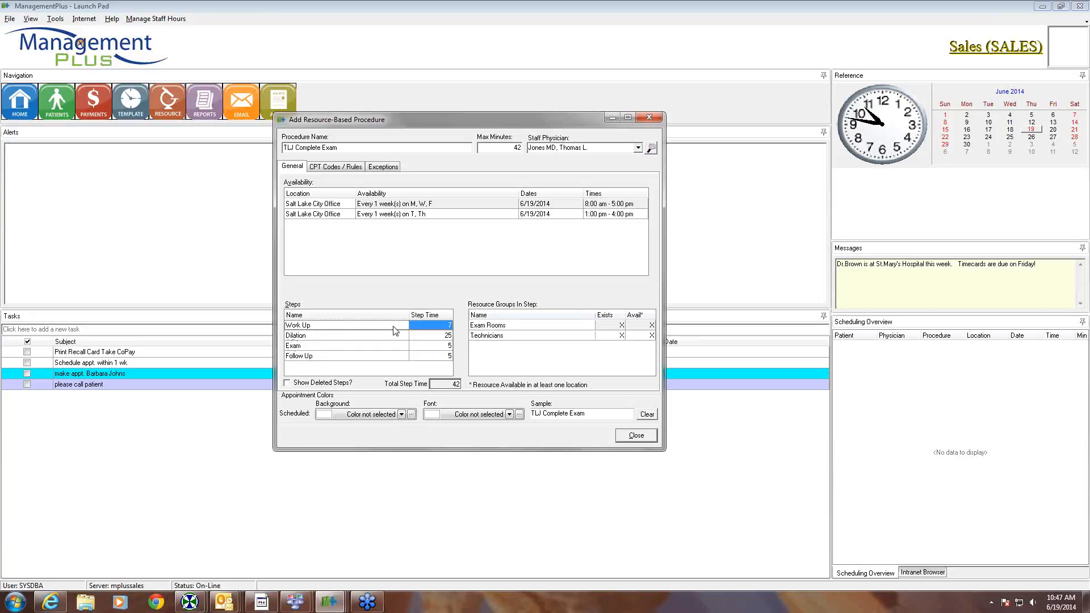
left_click(322, 341)
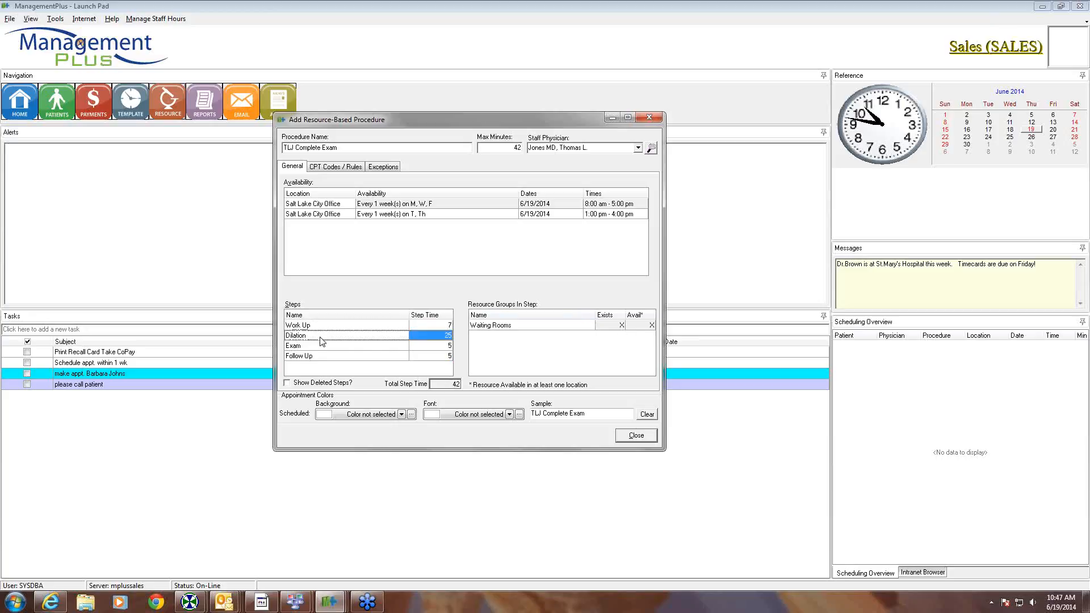
left_click(322, 347)
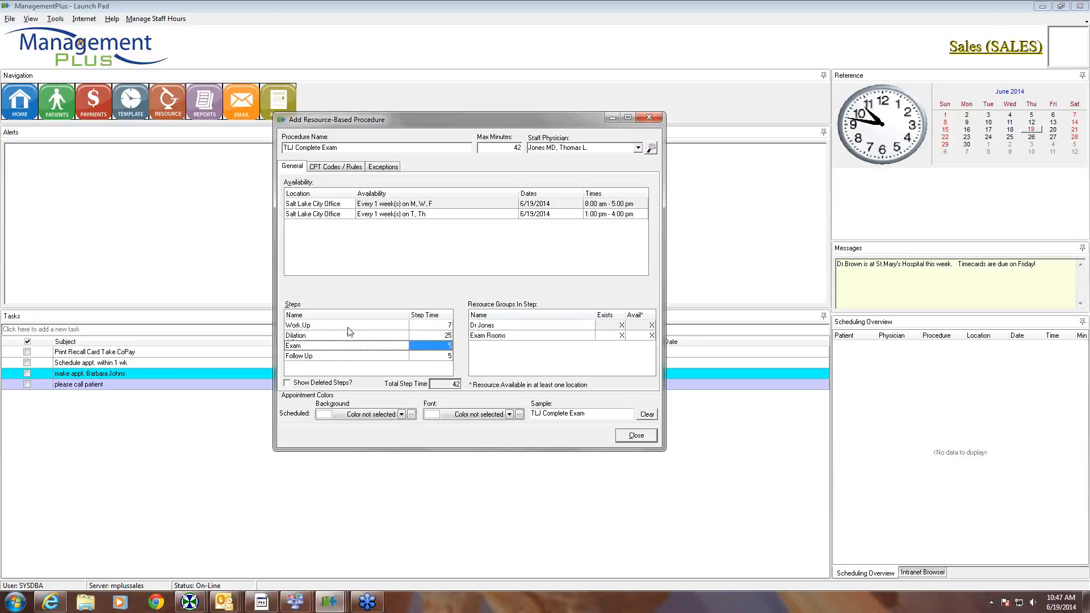
left_click(326, 329)
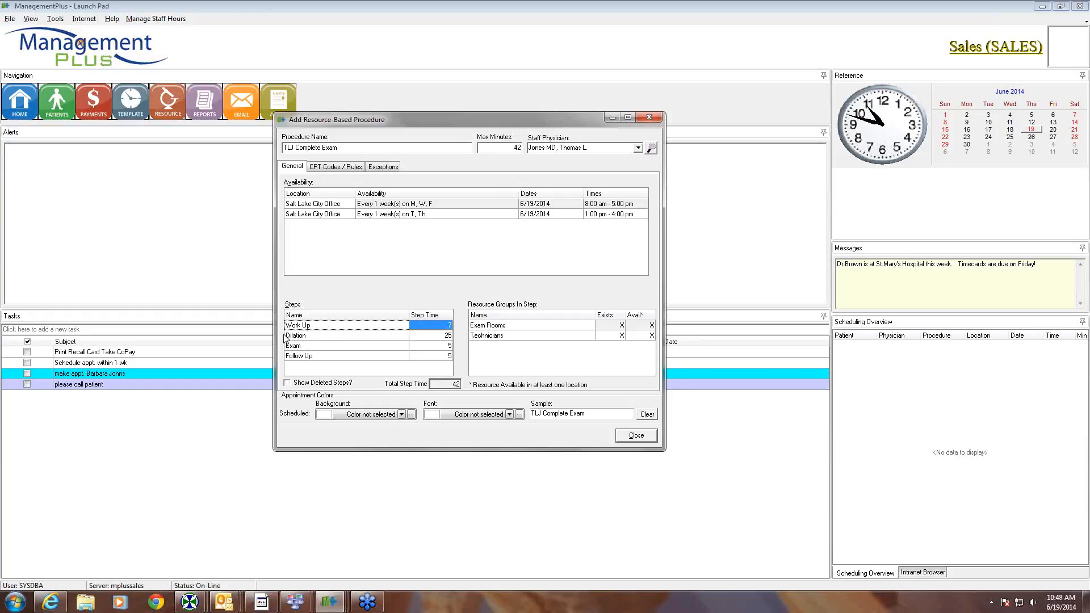
left_click(303, 338)
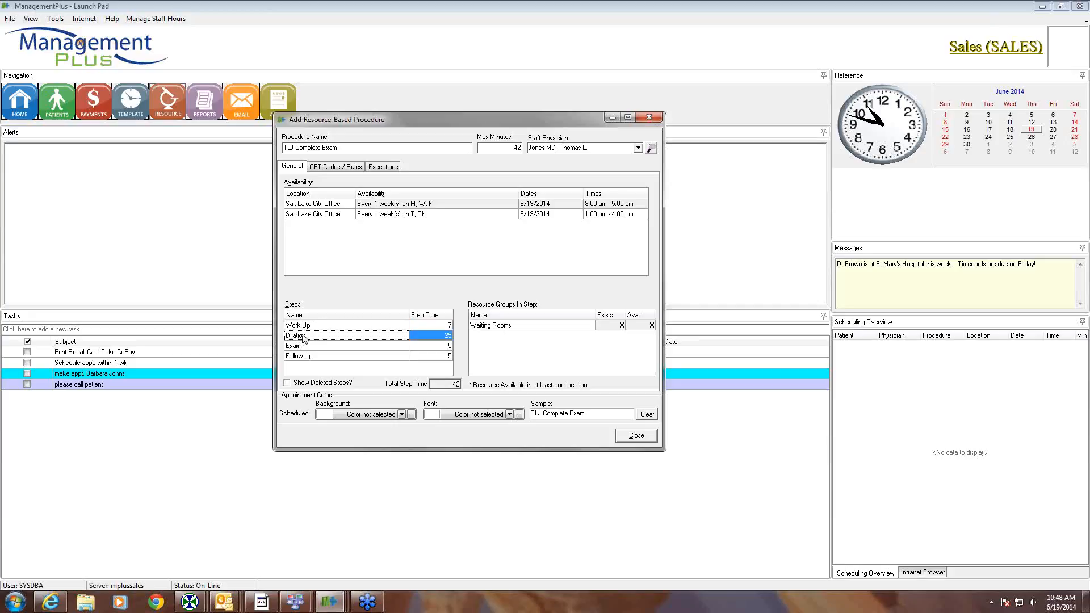
left_click(304, 347)
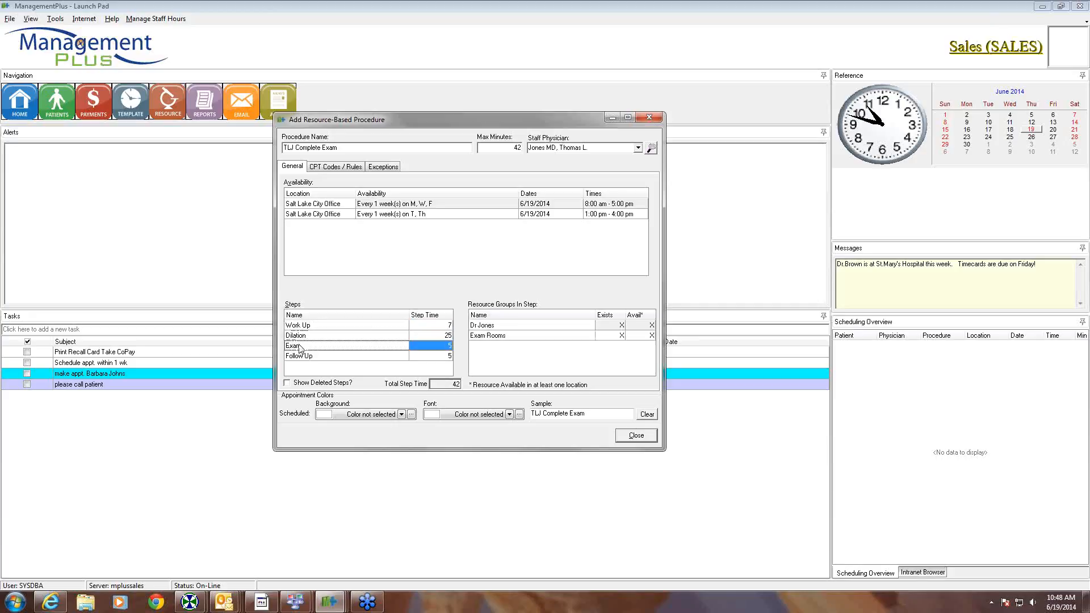
left_click(305, 356)
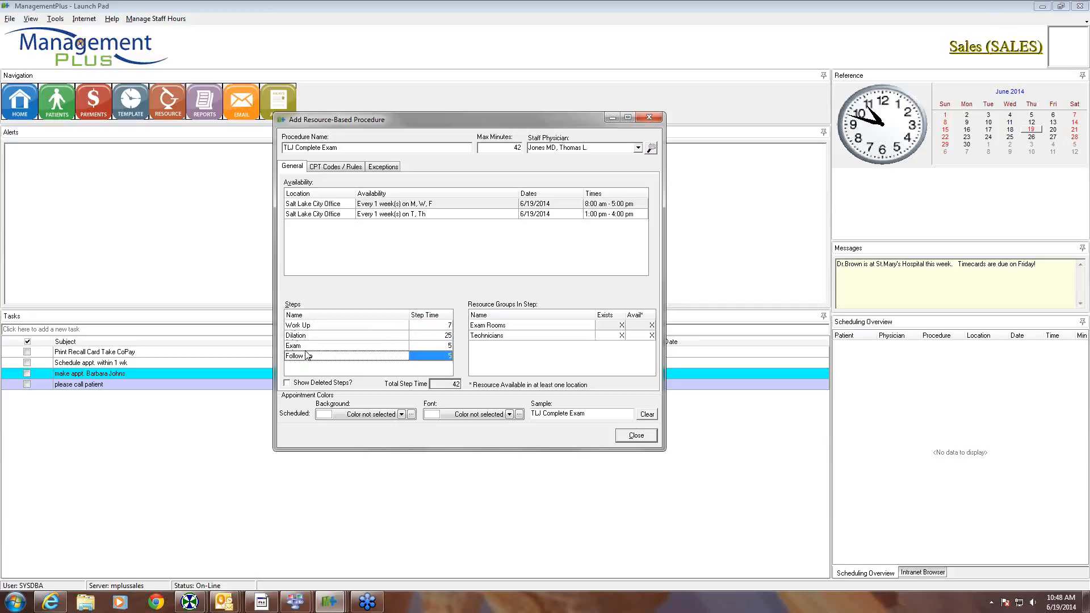
left_click(314, 326)
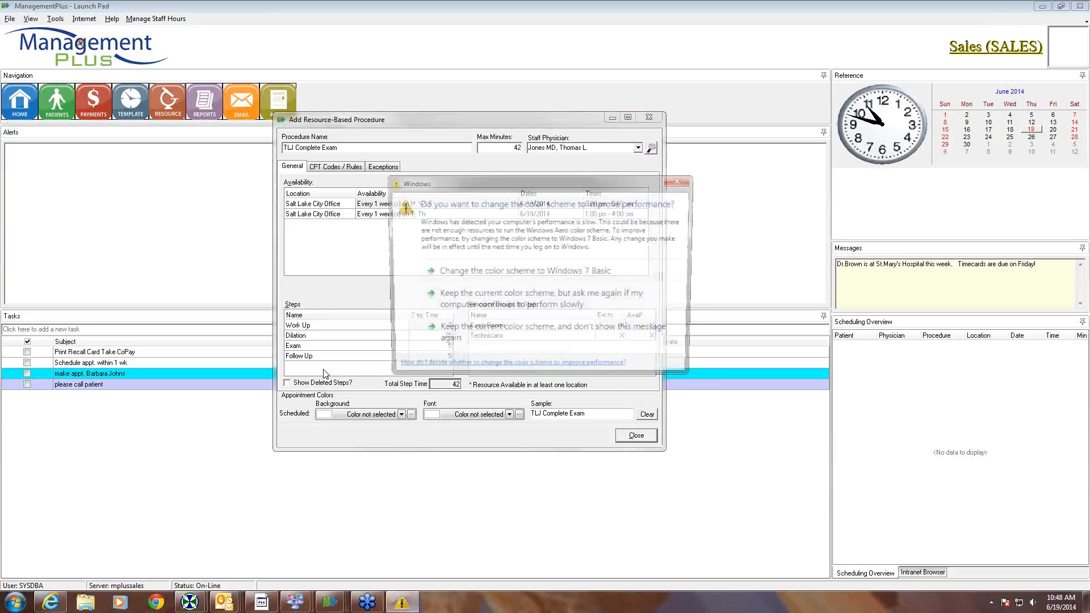
- Change the Windows colour scheme to Windows 7 Basic
left_click(481, 272)
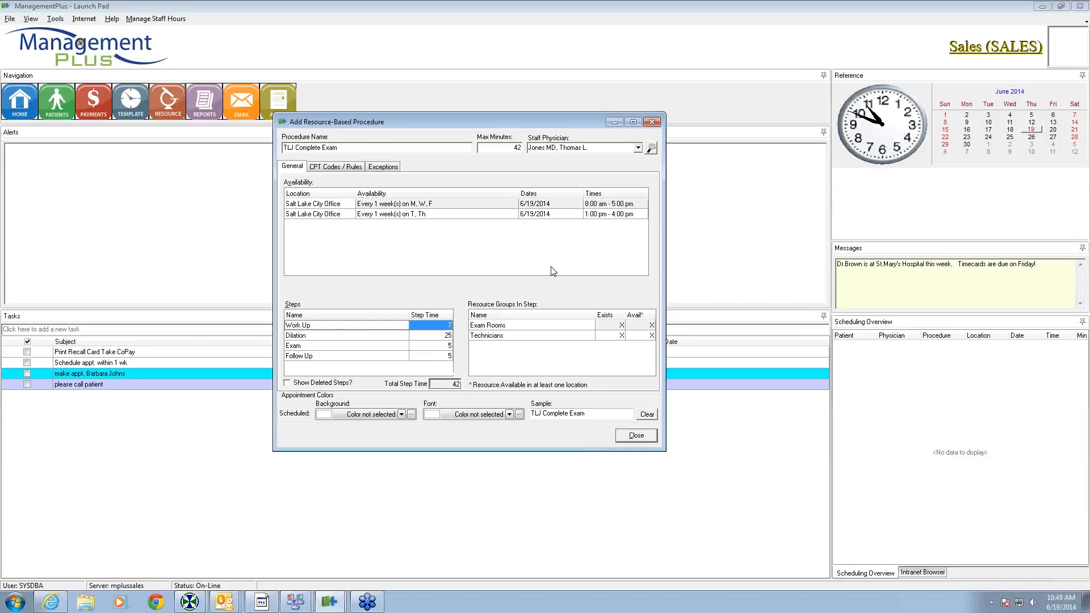
- Give appointments an Aqua background with clBlack font colour
left_click(411, 415)
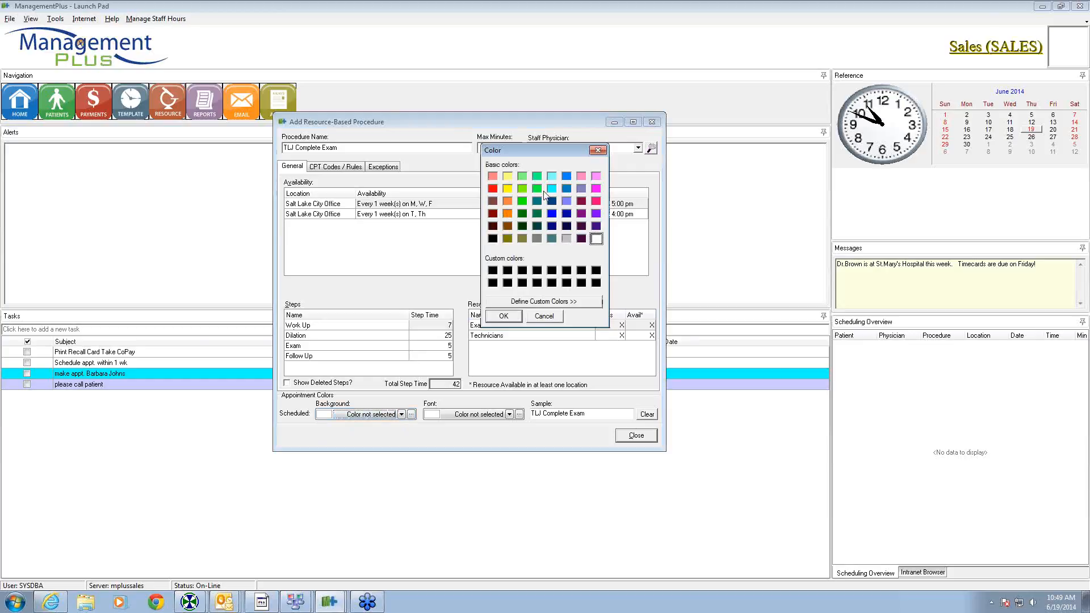
left_click(552, 189)
left_click(505, 317)
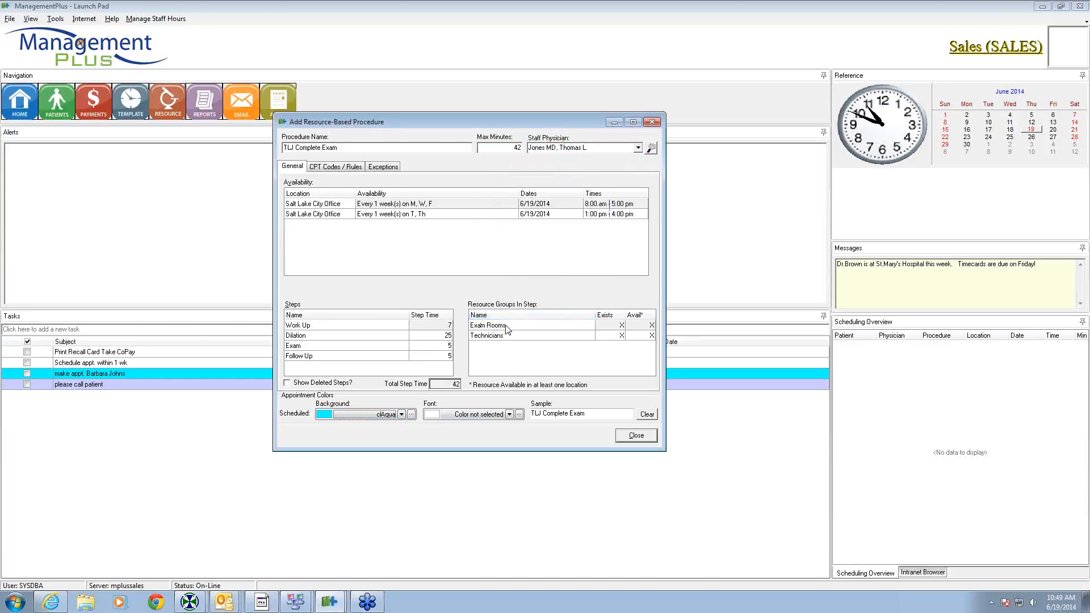
left_click(509, 415)
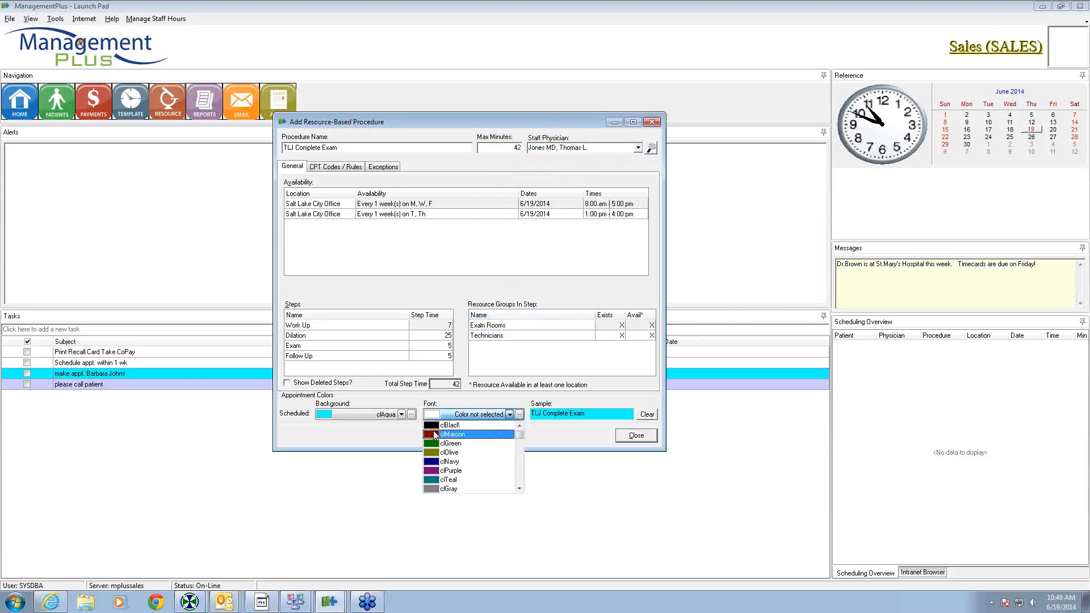
left_click(477, 427)
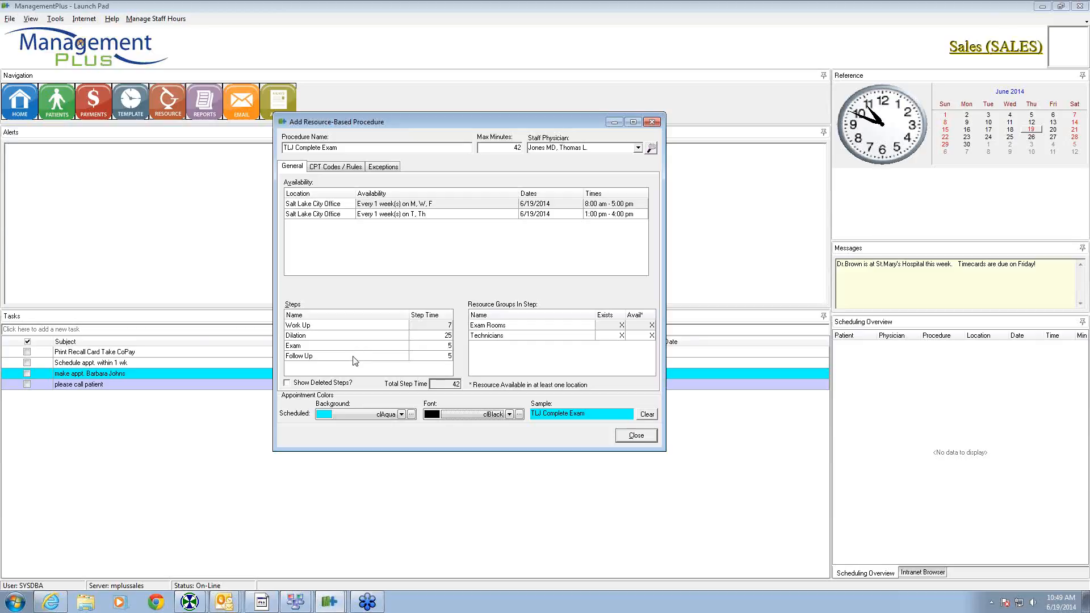
- Check the resource groups of each step, then close the procedure to the procedure list
left_click(353, 336)
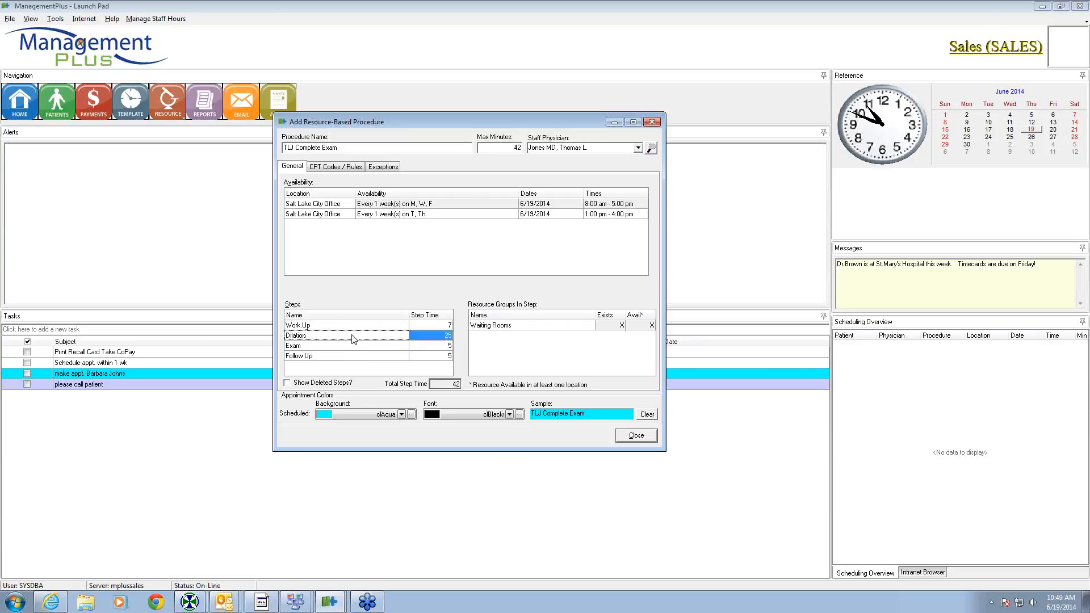
left_click(353, 345)
left_click(353, 355)
left_click(353, 327)
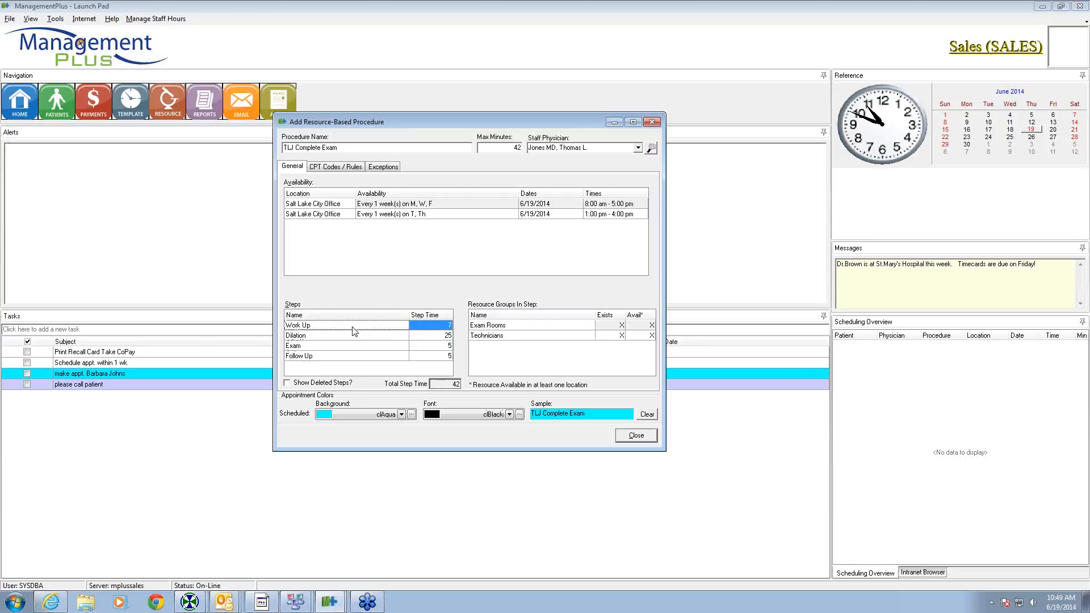
left_click(354, 336)
left_click(356, 346)
left_click(356, 356)
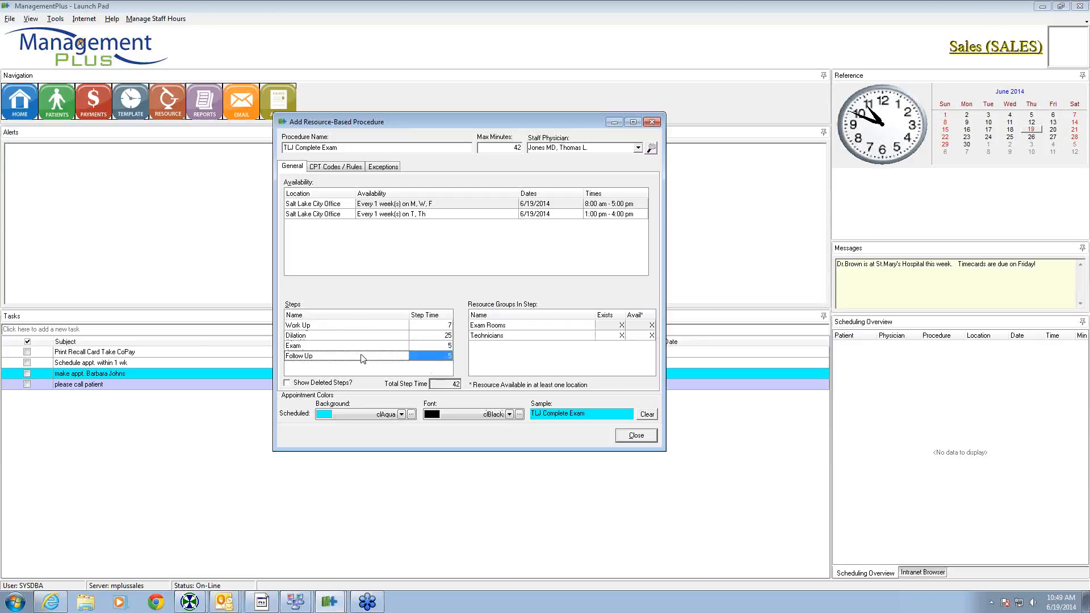
left_click(636, 436)
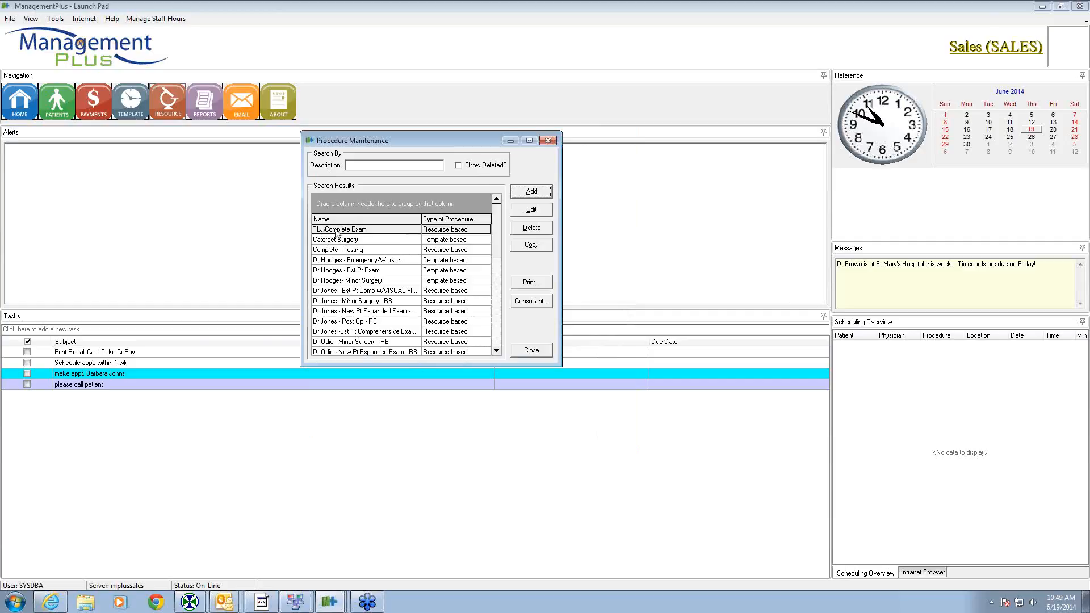
- Open TLJ Complete Exam from Procedure Maintenance for editing
left_click(526, 213)
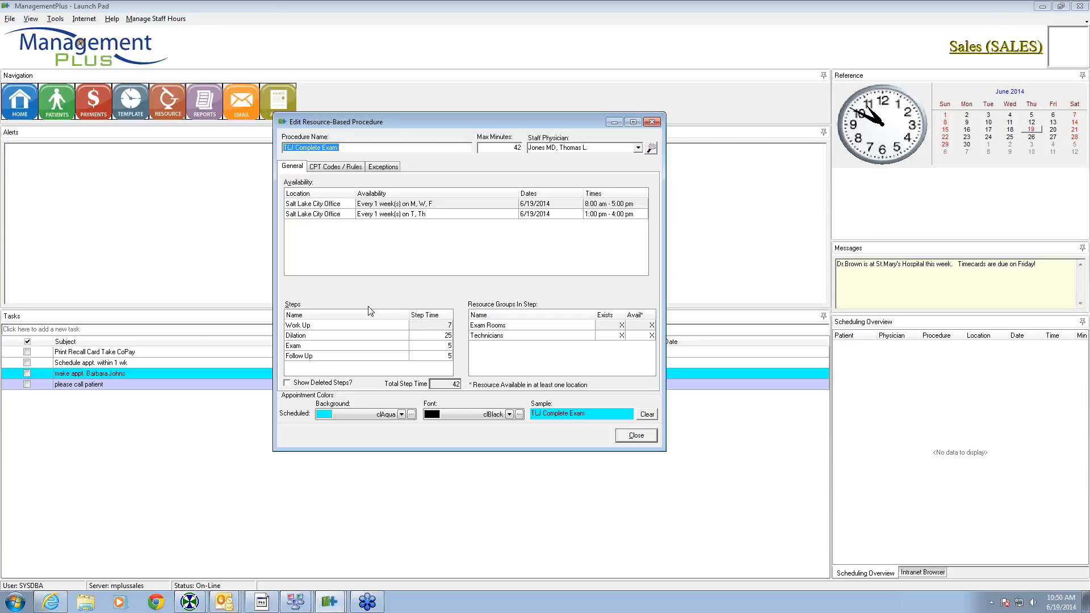
- Add CPT code 99212 (office/outpatient visit, established patient) to the procedure
left_click(330, 167)
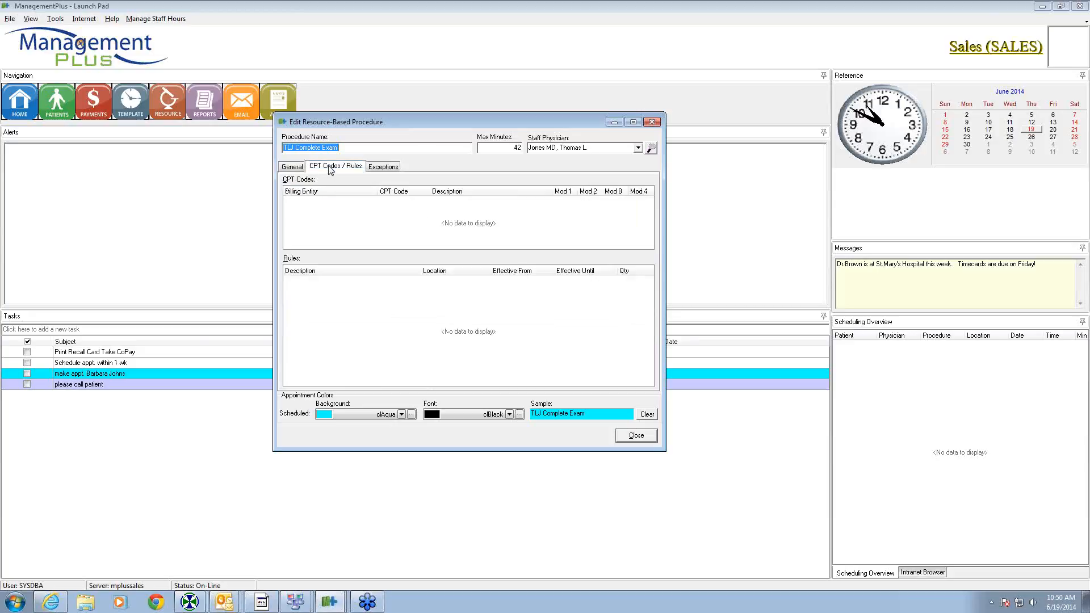
right_click(350, 218)
left_click(387, 221)
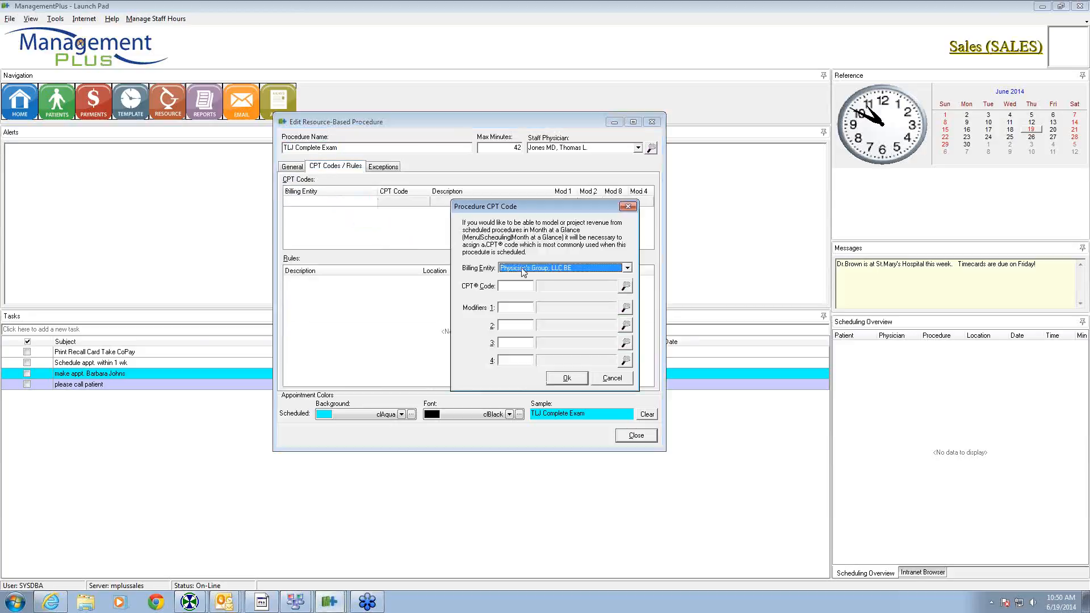
left_click(513, 285)
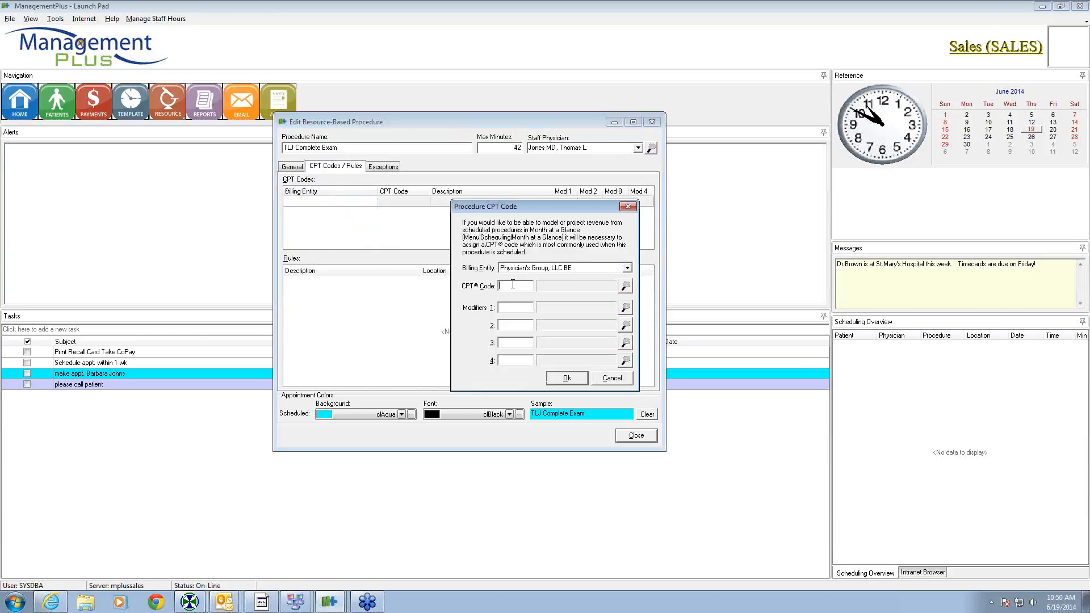
type("99212")
left_click(560, 377)
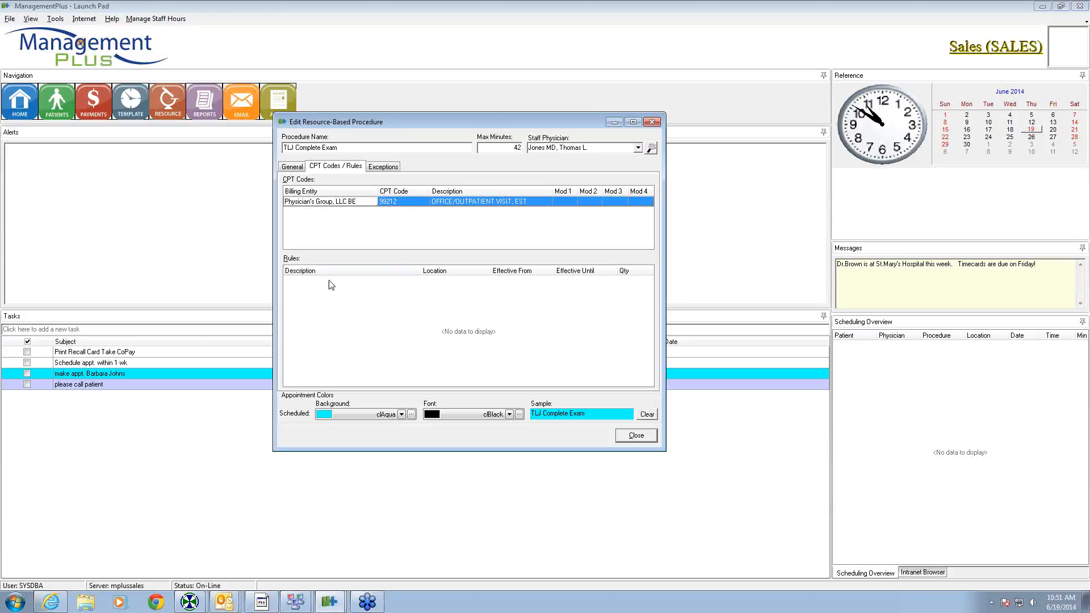
- Start a new rule named 'AM Limitiation' with a procedure limit of 8
right_click(321, 307)
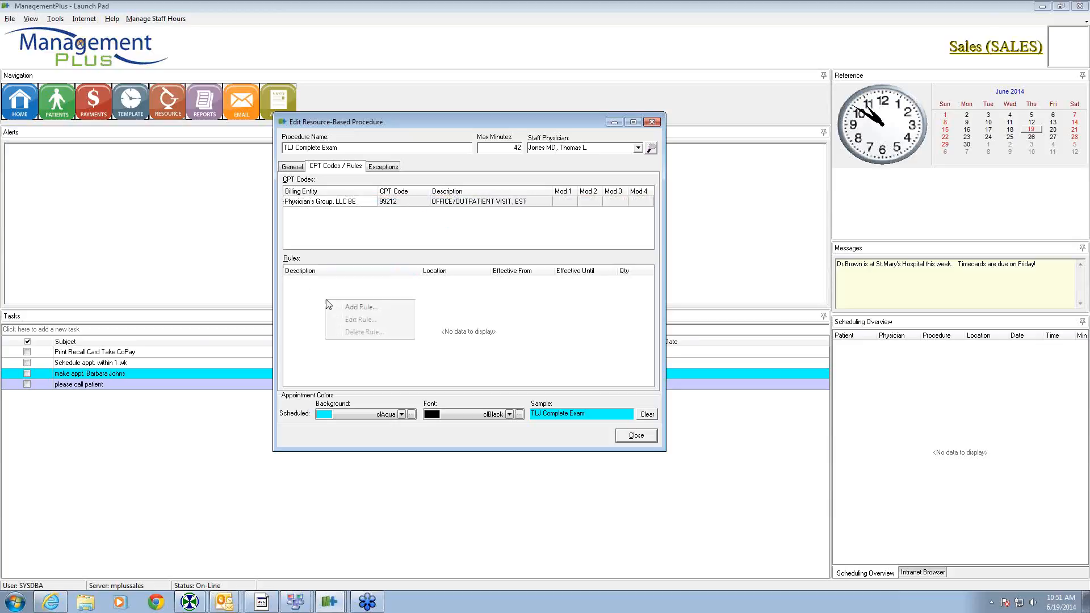
left_click(358, 309)
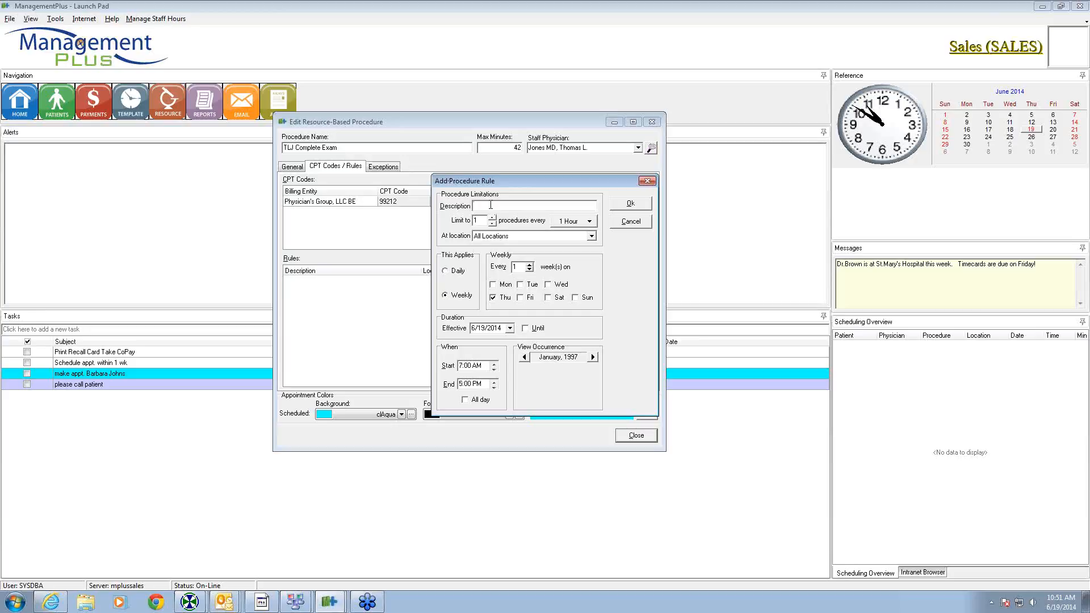
type("AM Limitiation")
left_click(492, 218)
left_click(493, 218)
left_click(492, 217)
left_click(493, 217)
left_click(492, 218)
left_click(492, 217)
left_click(492, 218)
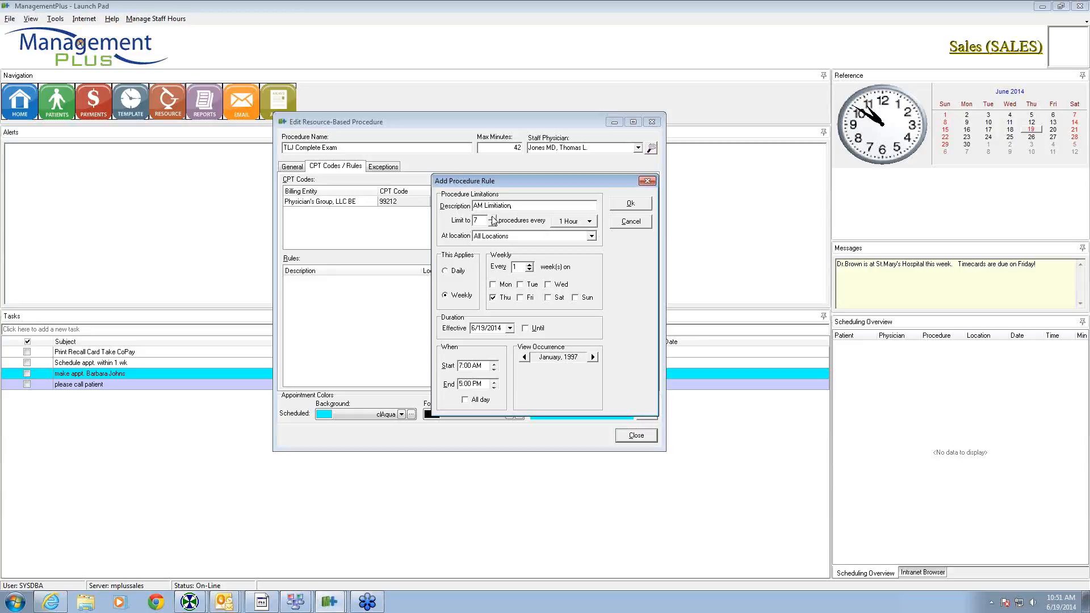
- Make the limit per Day, applied daily, ending at 12:00 PM, and save the rule
left_click(590, 222)
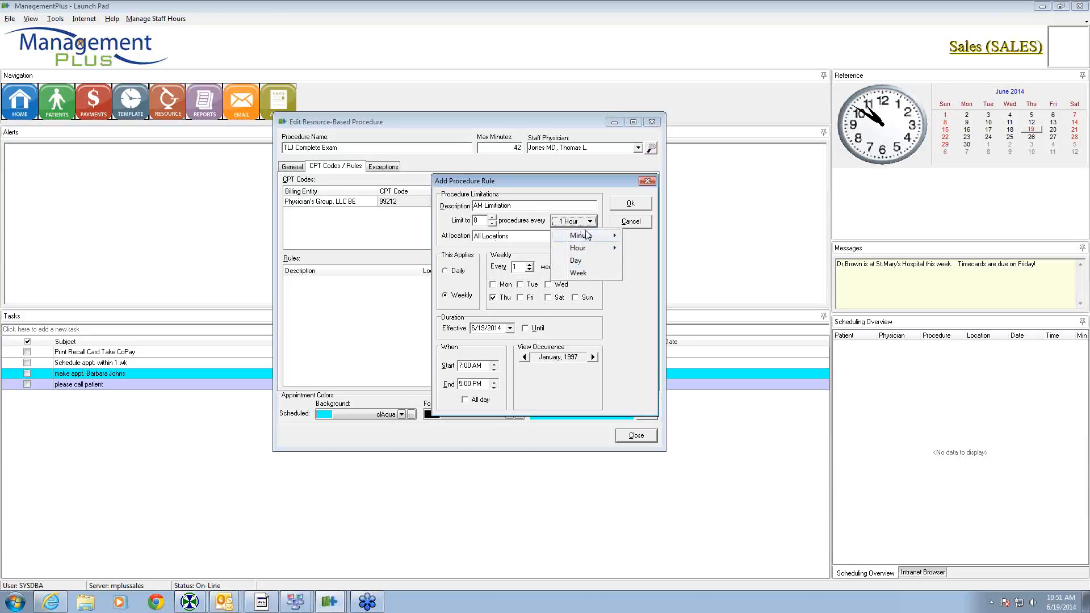
left_click(583, 262)
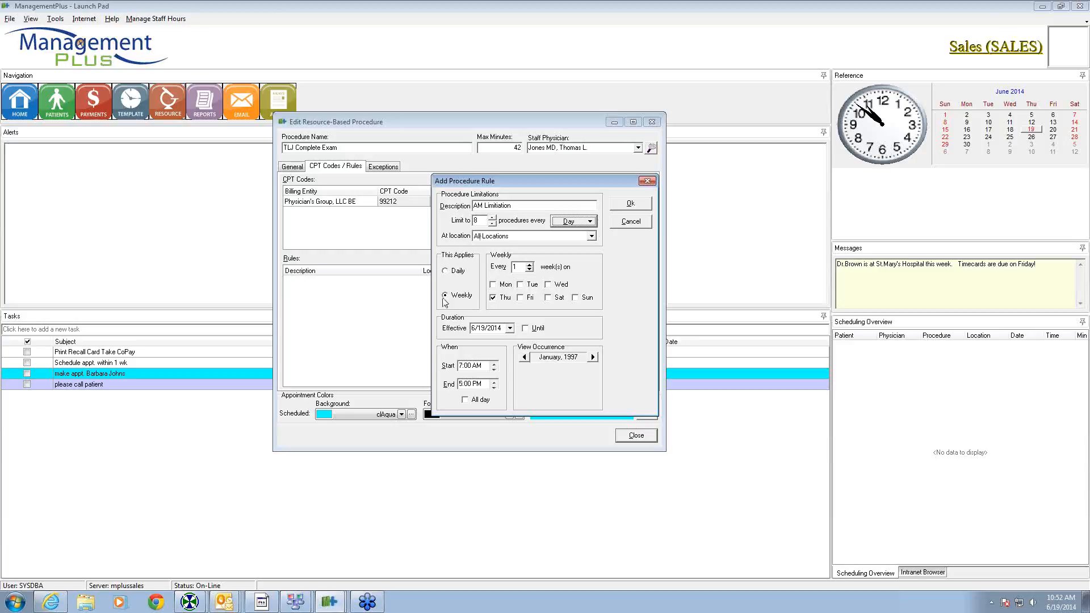
left_click(447, 272)
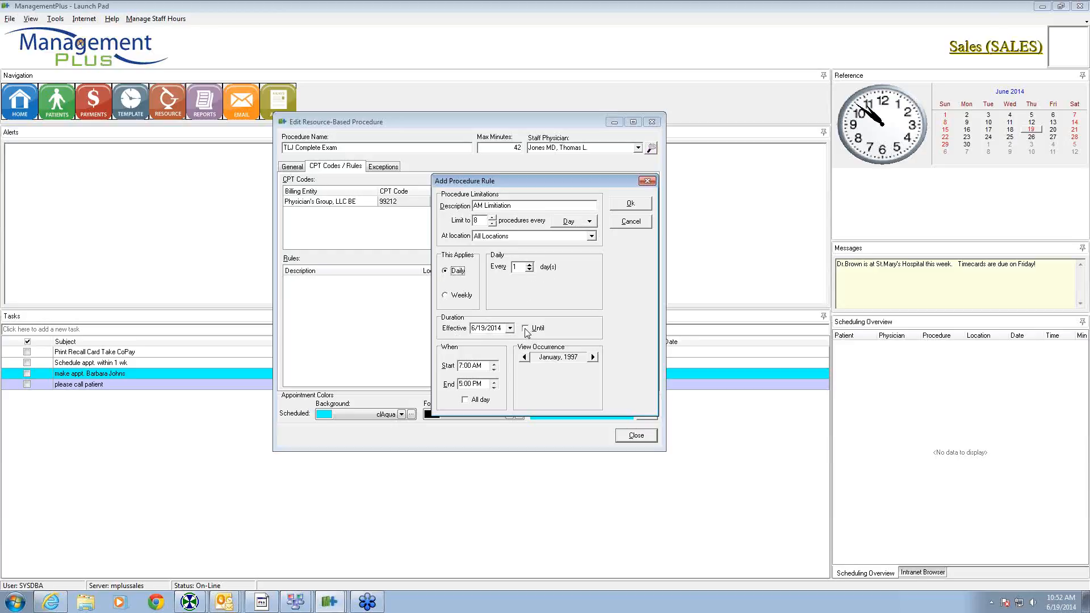
left_click(462, 384)
type("12")
left_click(630, 203)
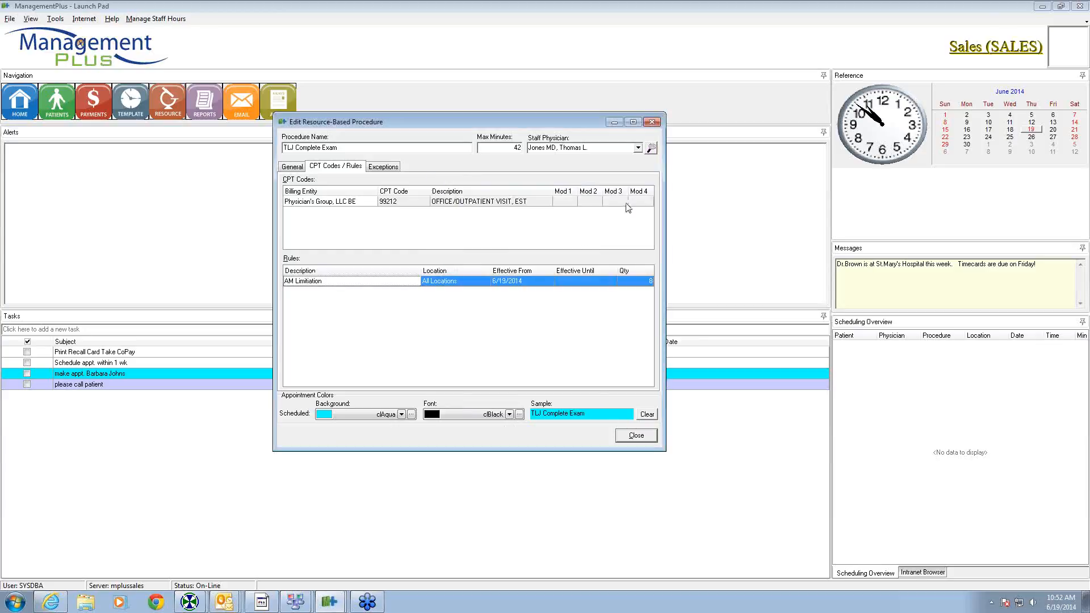
right_click(438, 310)
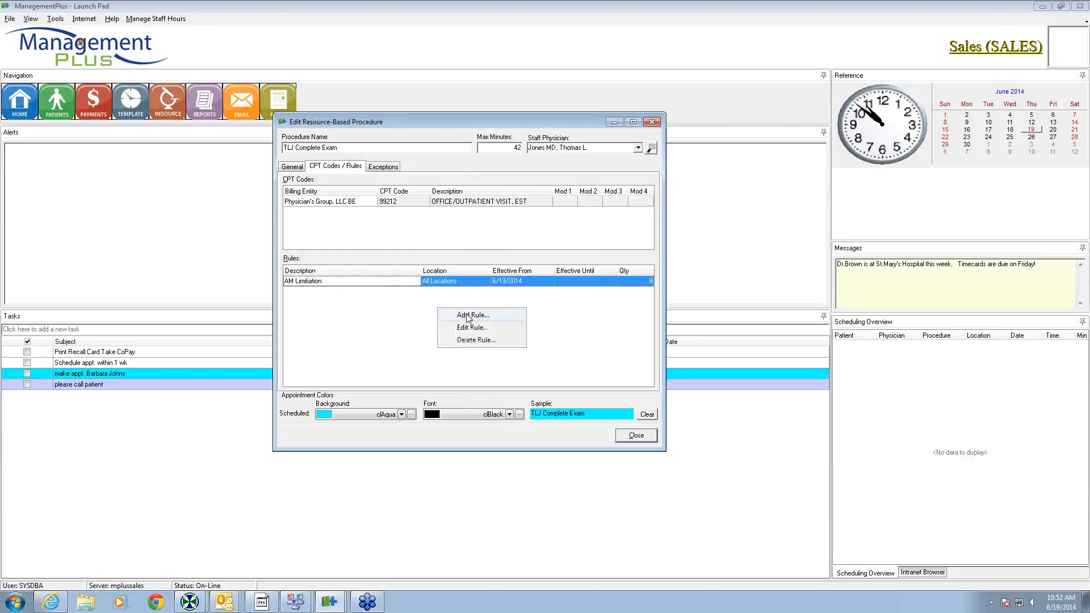
- Start a 'PM Limitation' rule limited to 6 procedures per Day
left_click(468, 315)
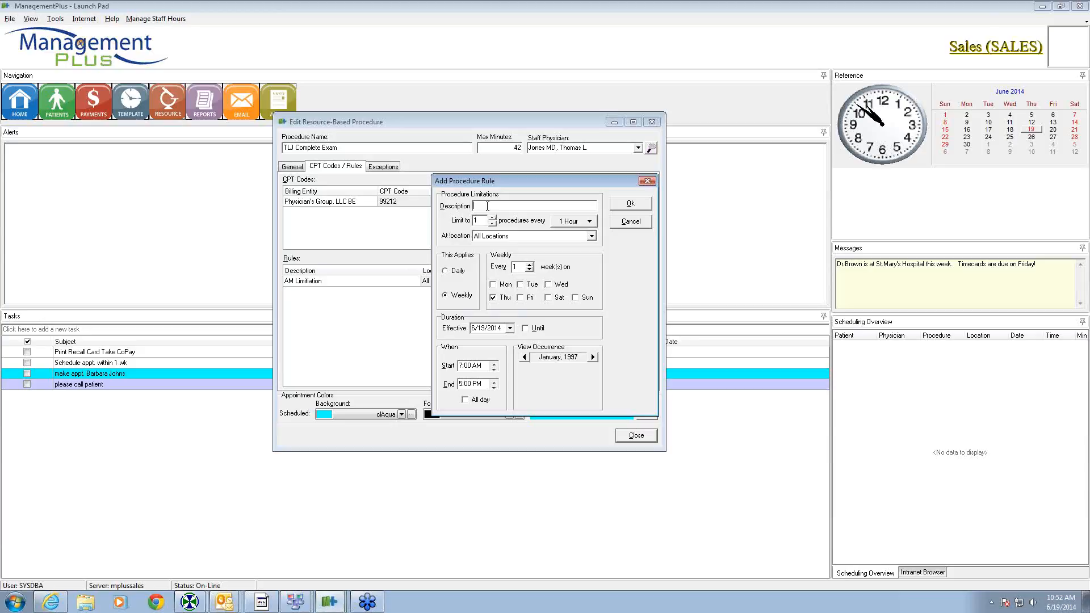
type("PM Limitation")
left_click(494, 218)
left_click(493, 218)
left_click(590, 222)
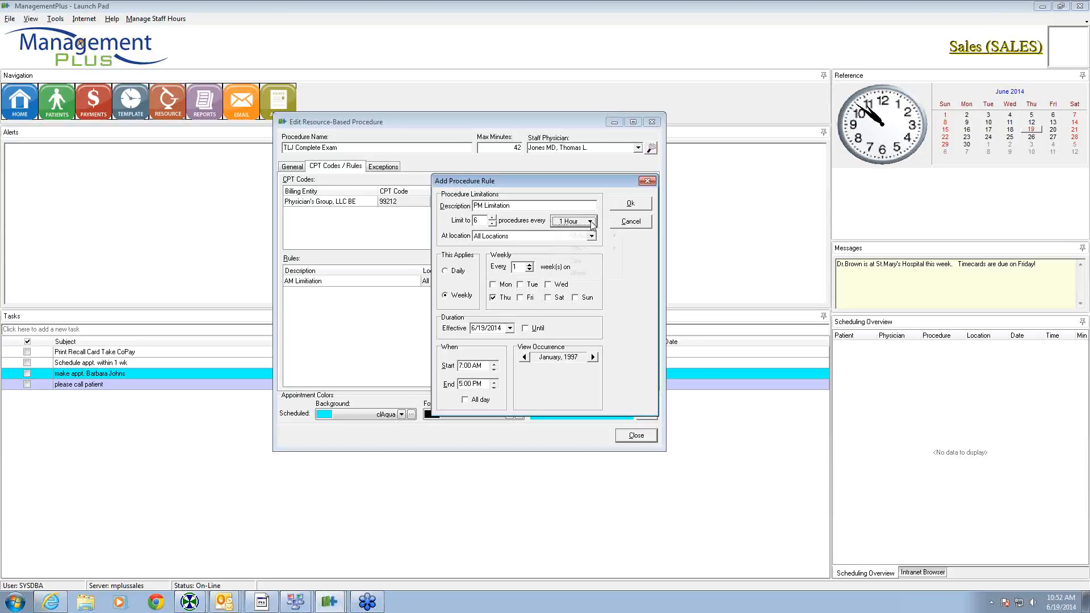
left_click(579, 261)
- Make the PM rule apply daily from a 1:00 PM start time and save it
left_click(453, 273)
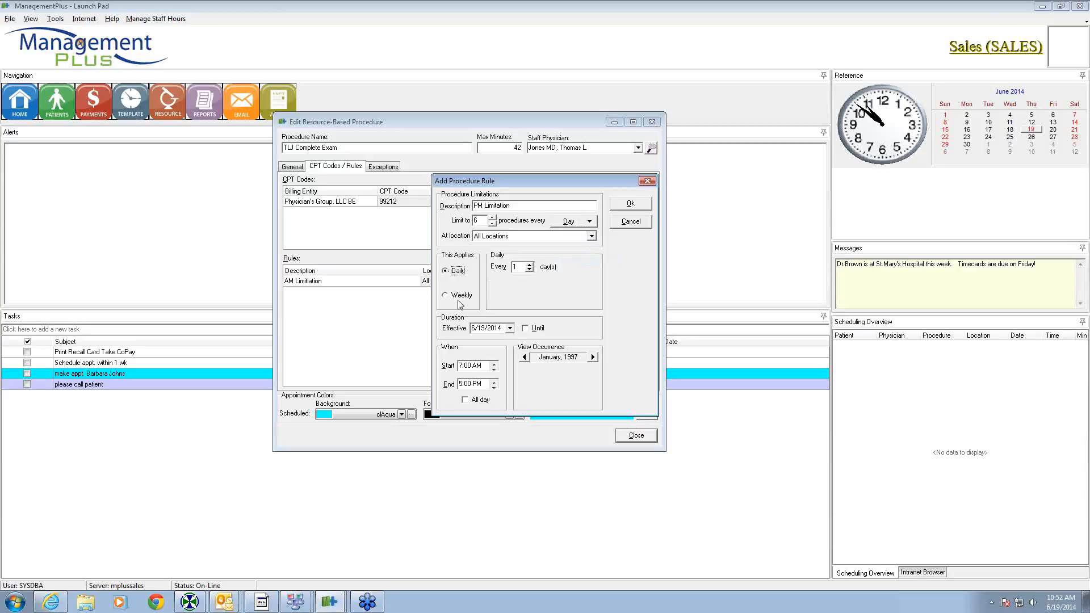
left_click(460, 366)
type("1")
key("Right")
key("Right")
key("Right")
left_click(641, 206)
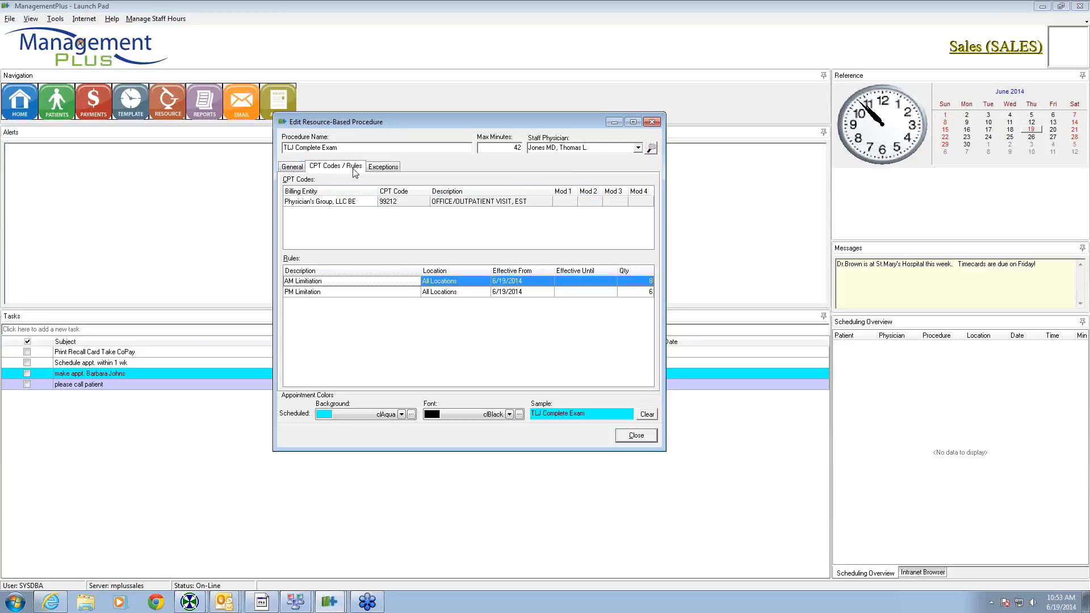
left_click(382, 168)
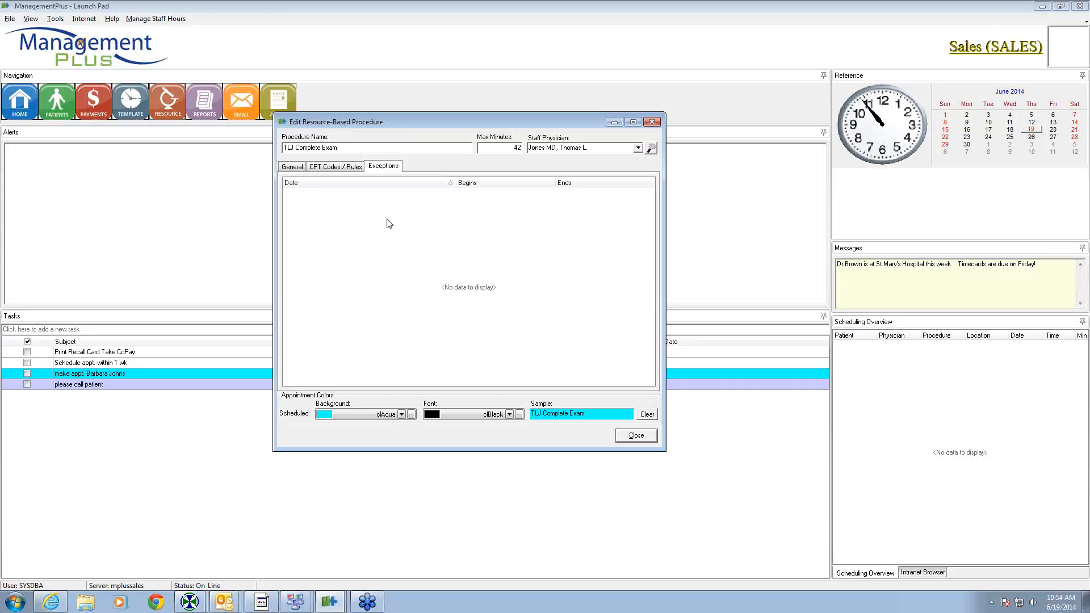
- Add a date exception with begin and end date 6/26/2014
right_click(389, 224)
left_click(408, 227)
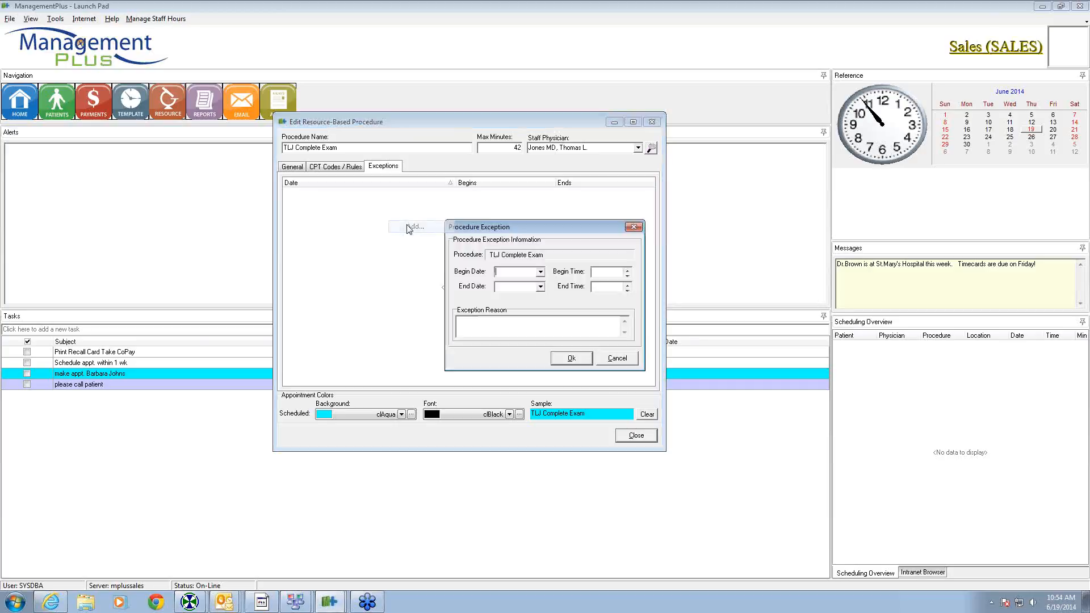
left_click(540, 272)
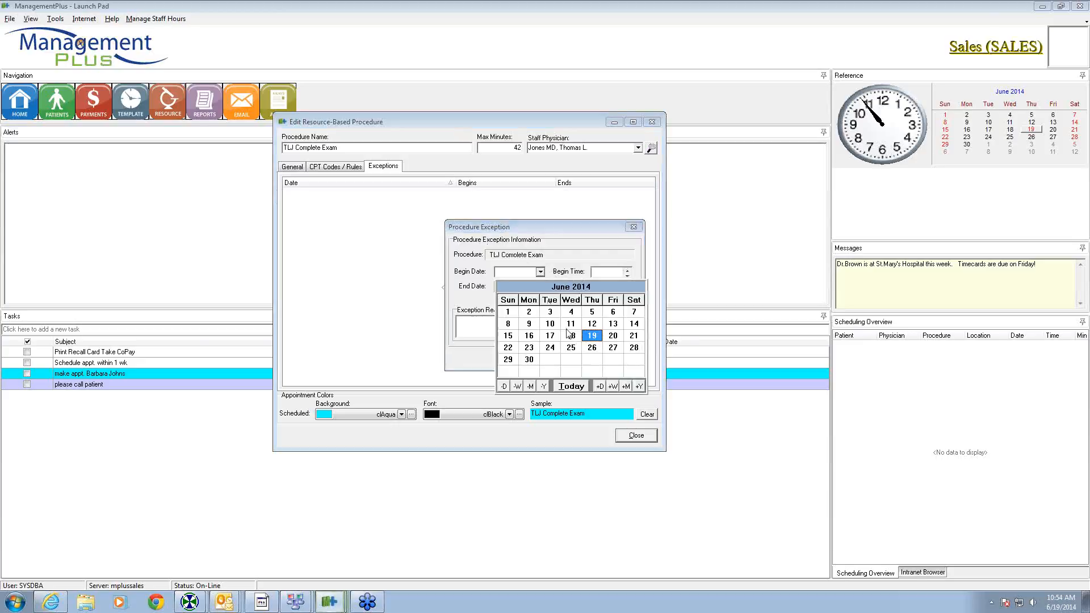
left_click(588, 348)
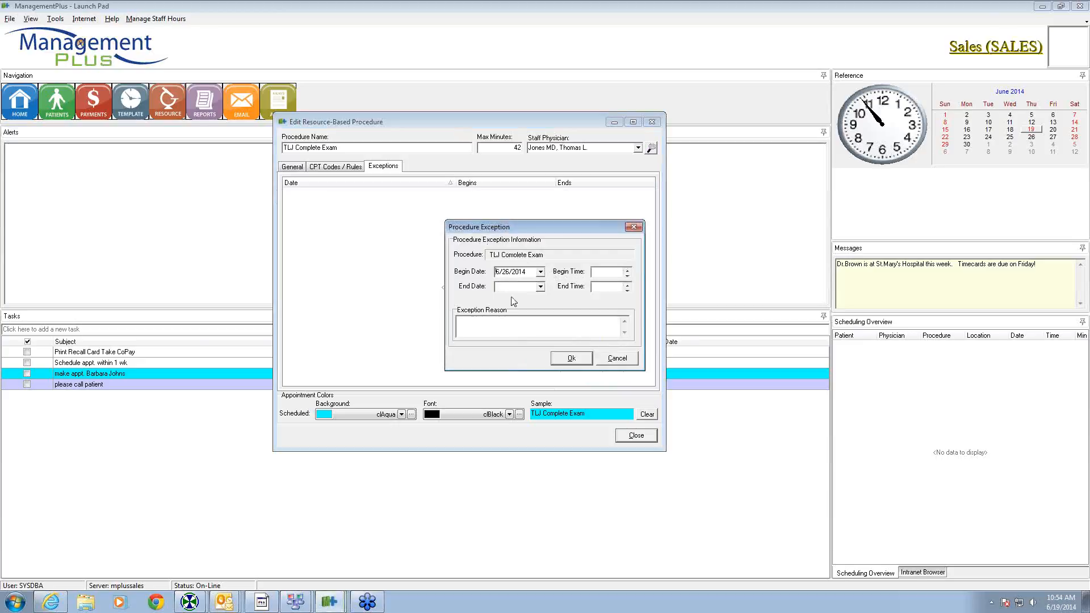
left_click(541, 287)
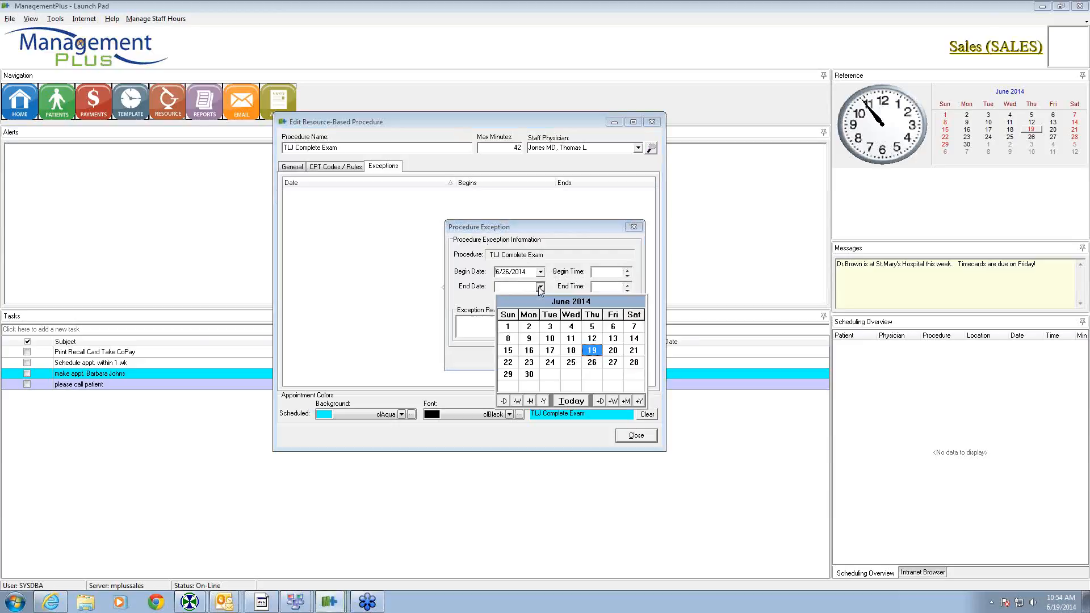
left_click(591, 362)
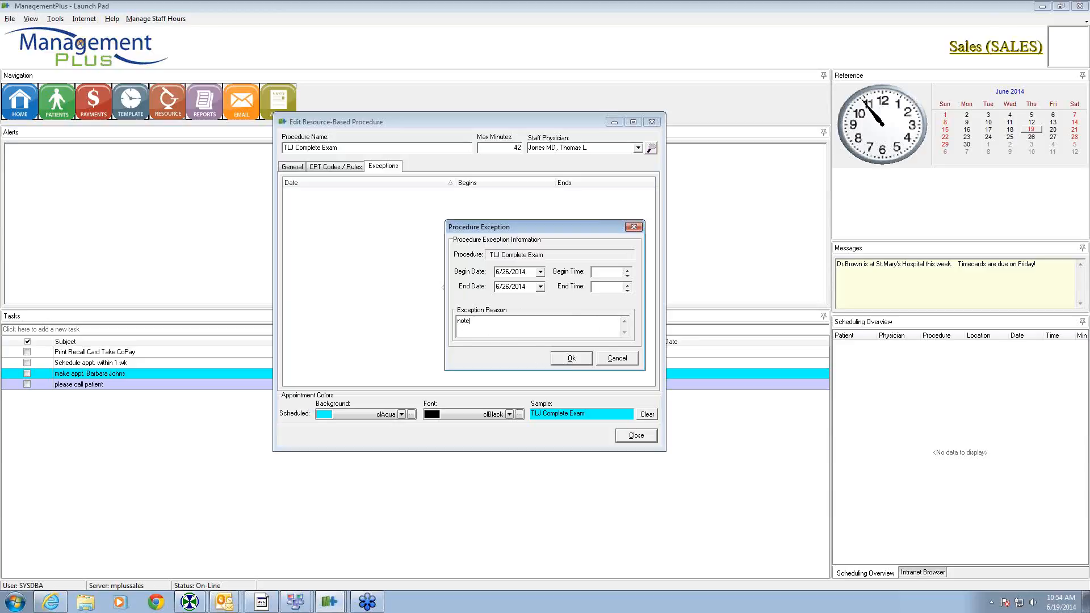
left_click(563, 359)
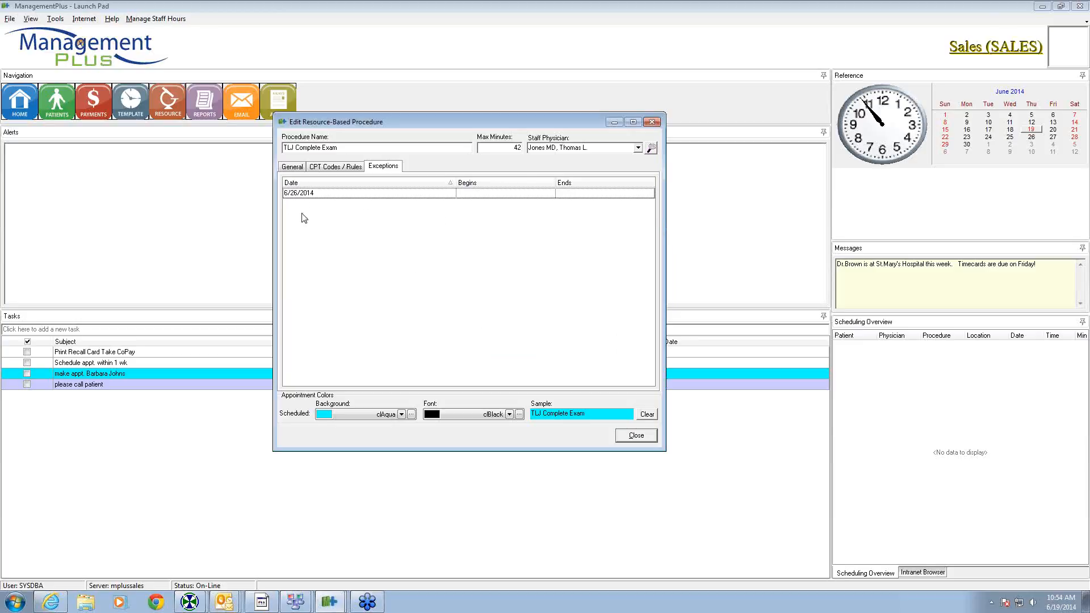
- Review the General, CPT Codes / Rules and Exceptions tabs, then close the procedure editor
left_click(293, 169)
left_click(327, 169)
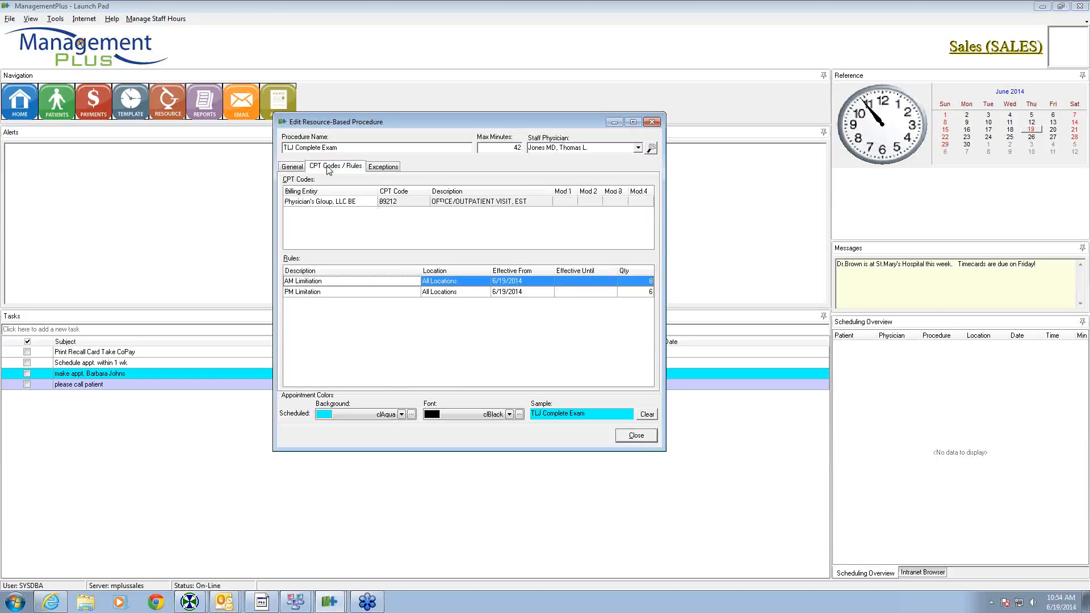
left_click(382, 168)
left_click(297, 168)
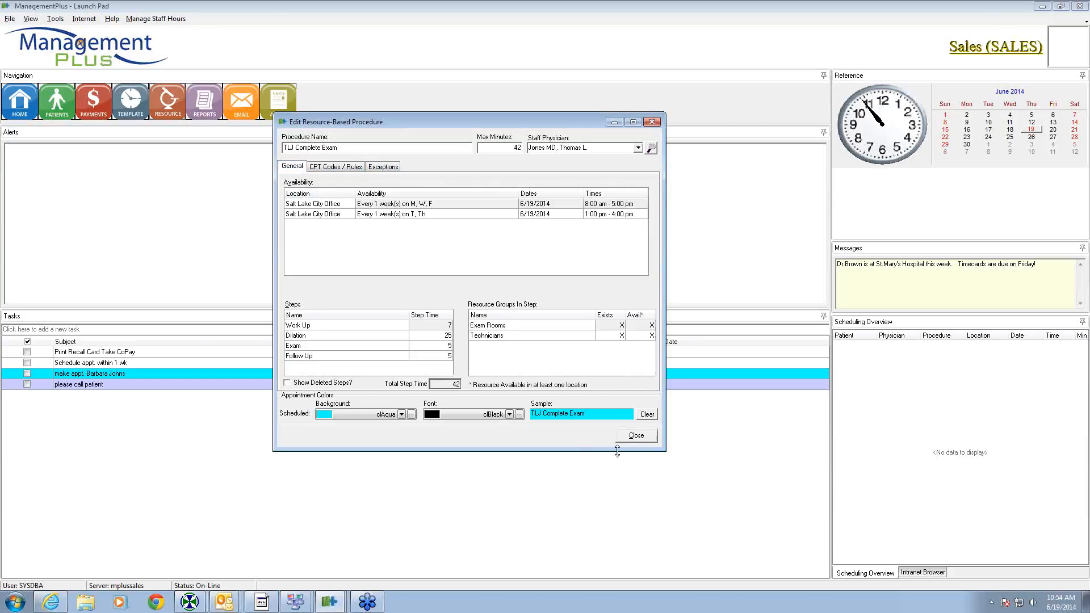
left_click(635, 436)
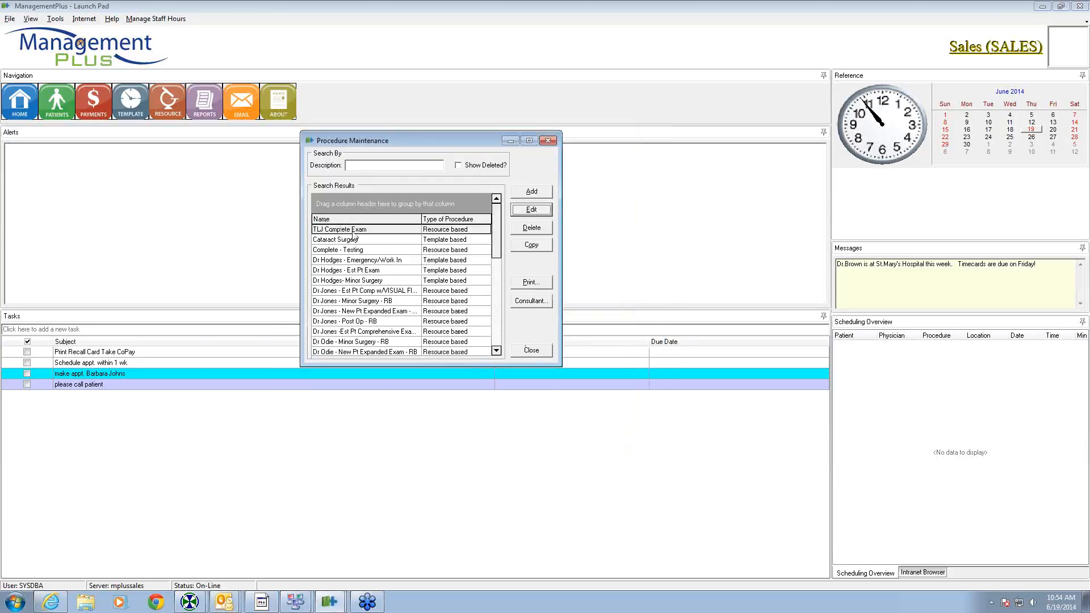
- Review TLJ Complete Exam's Salt Lake City Office availability for June 19–23 in the Visual Scheduler
left_click(531, 350)
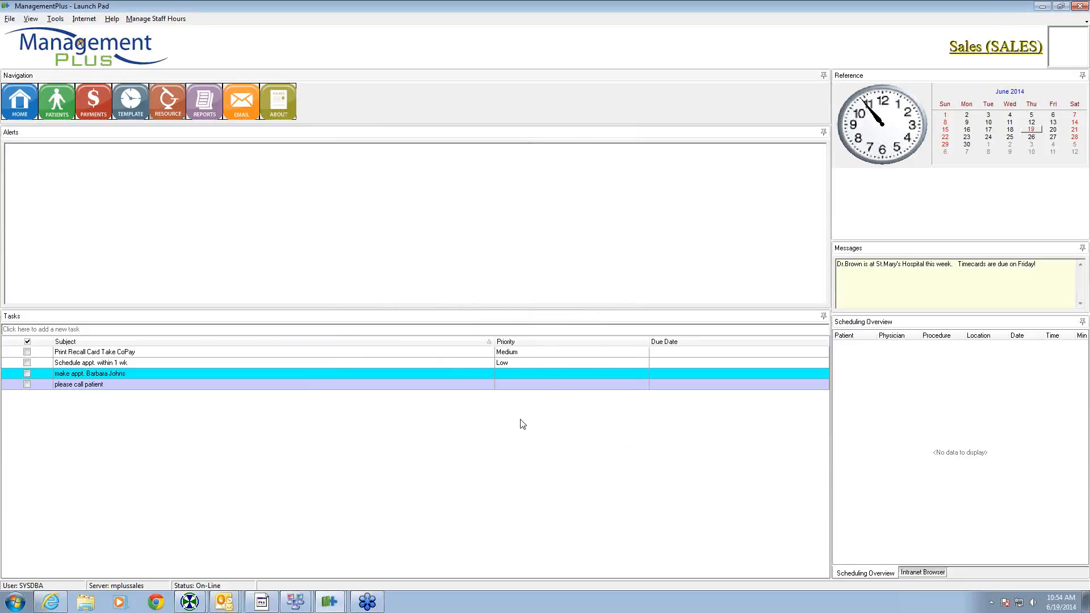
left_click(168, 103)
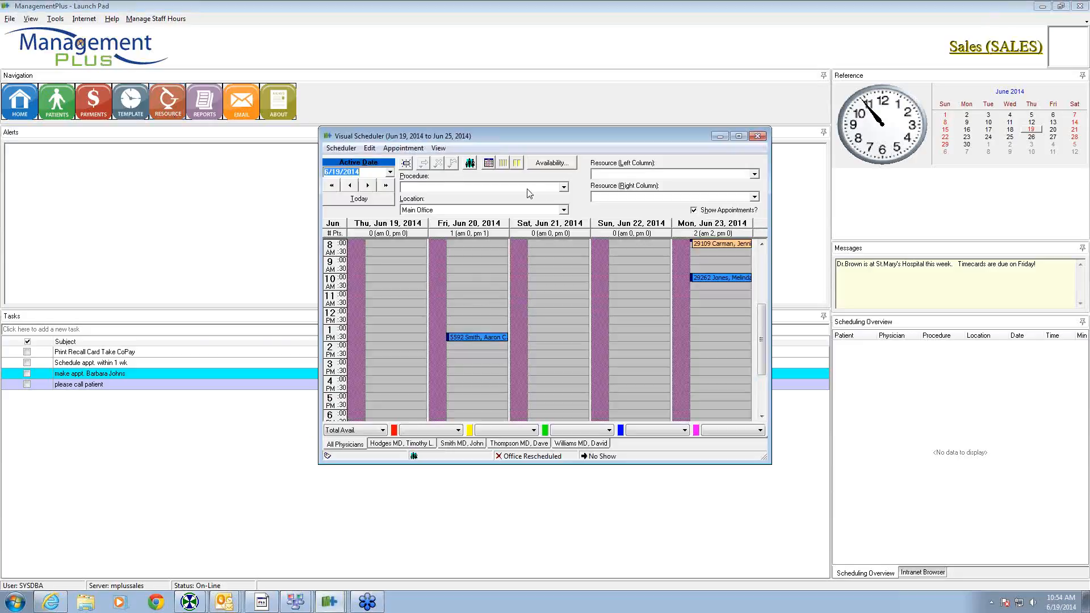
left_click(564, 187)
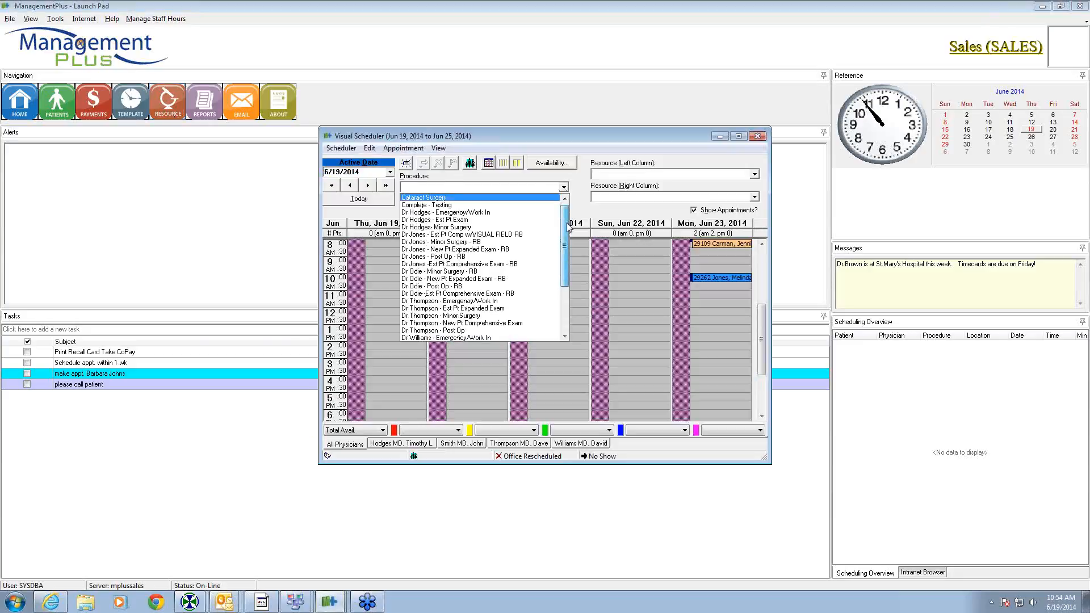
scroll(492, 318, "down", 3)
left_click(418, 337)
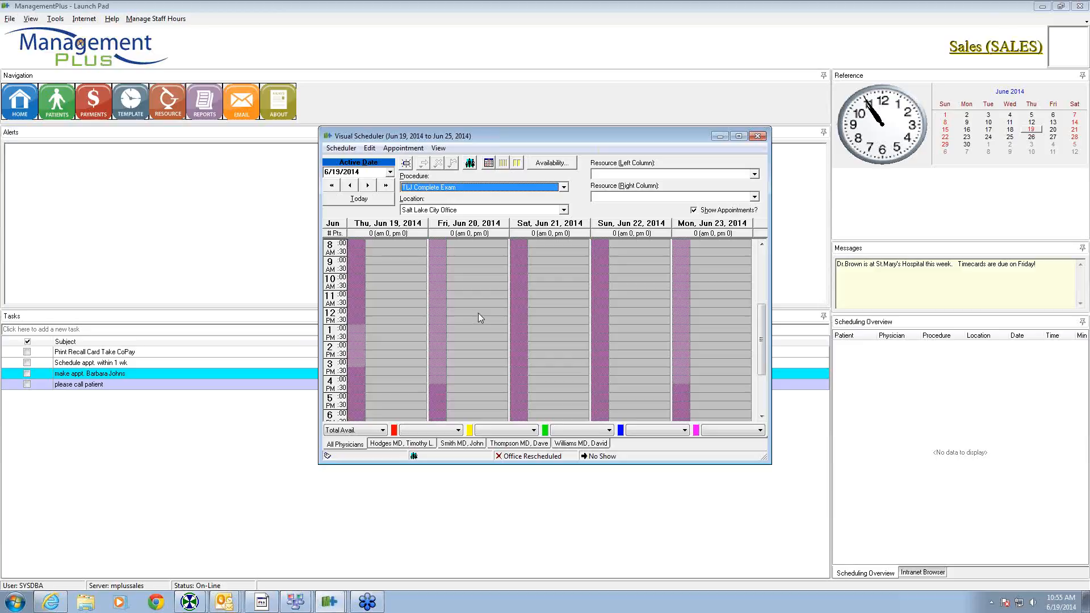
left_click(757, 137)
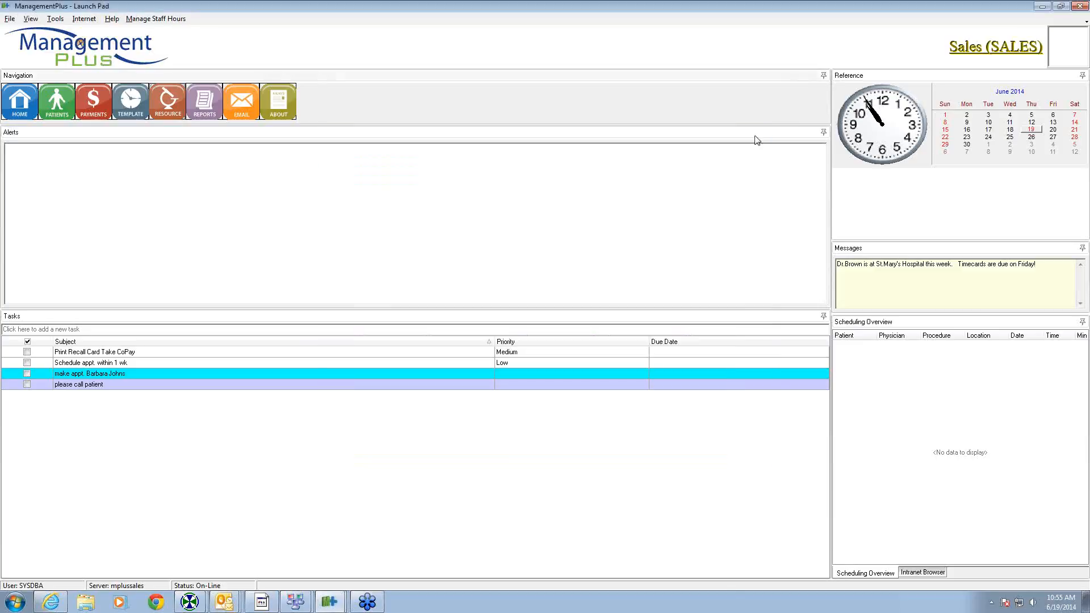
- Open the June 2014 Scheduling Month At A Glance view, enlarged and maximized
left_click(10, 18)
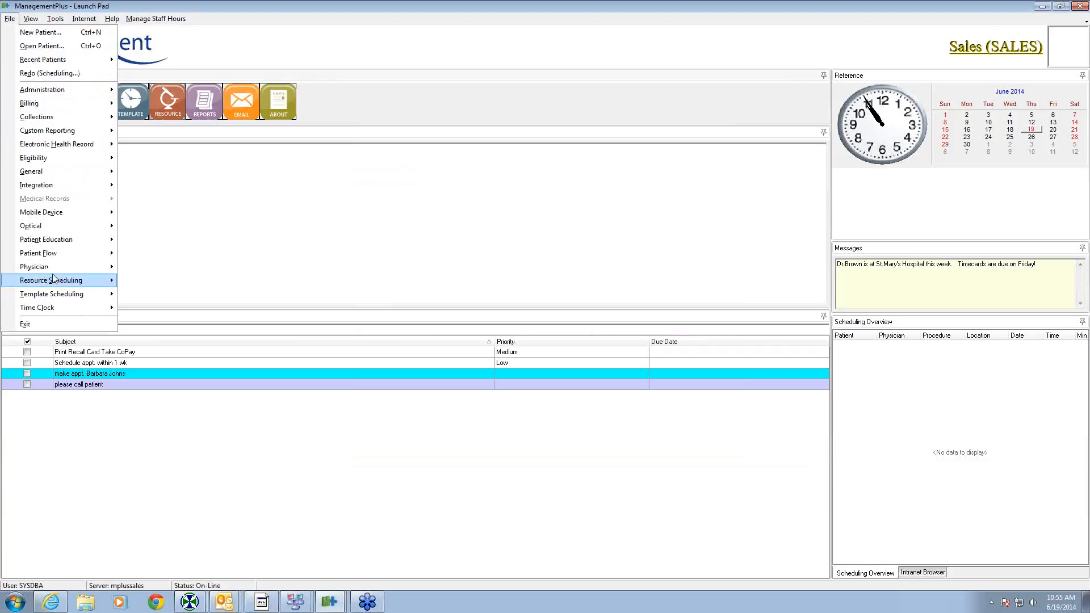
mouse_move(55, 282)
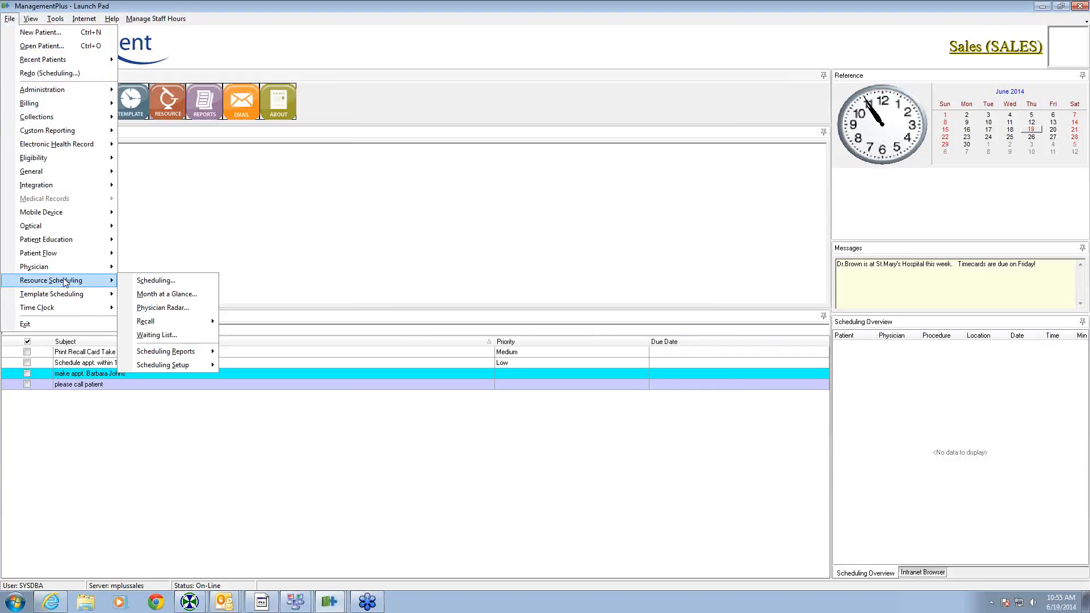
left_click(153, 296)
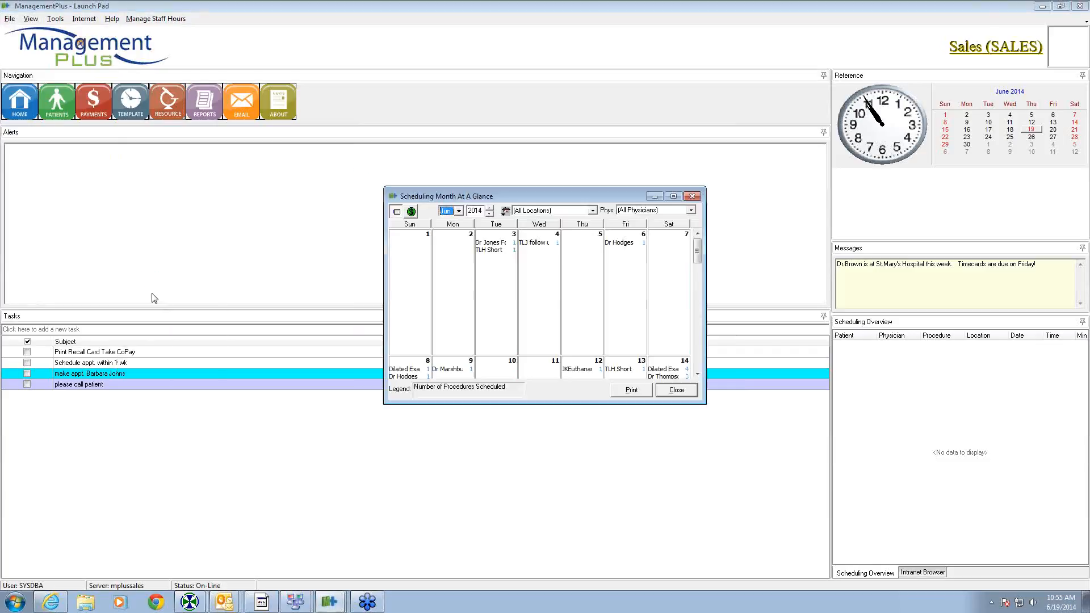
left_click(674, 196)
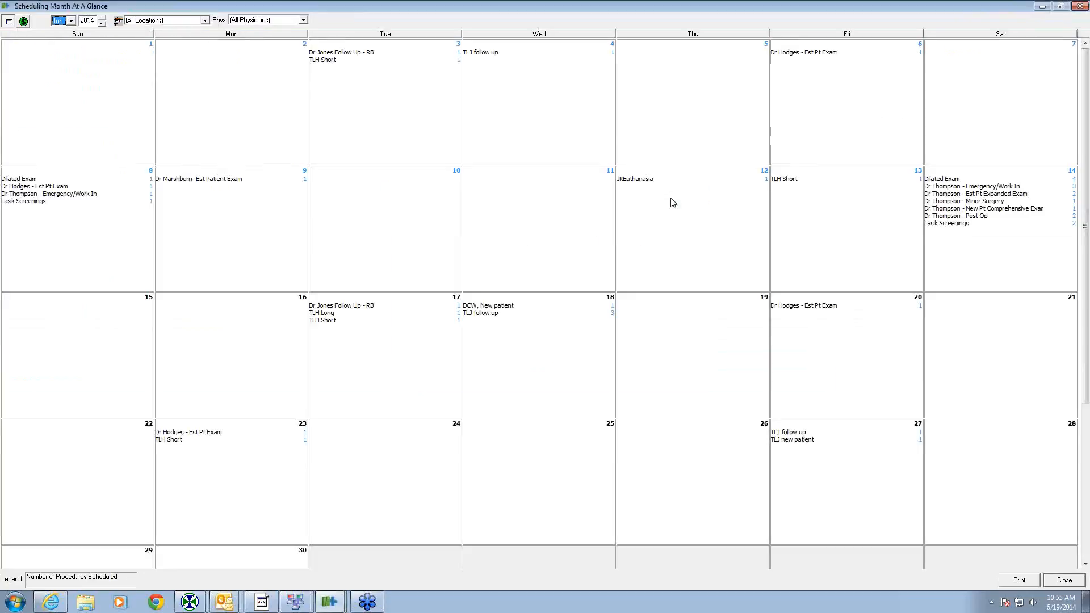
left_click(924, 31)
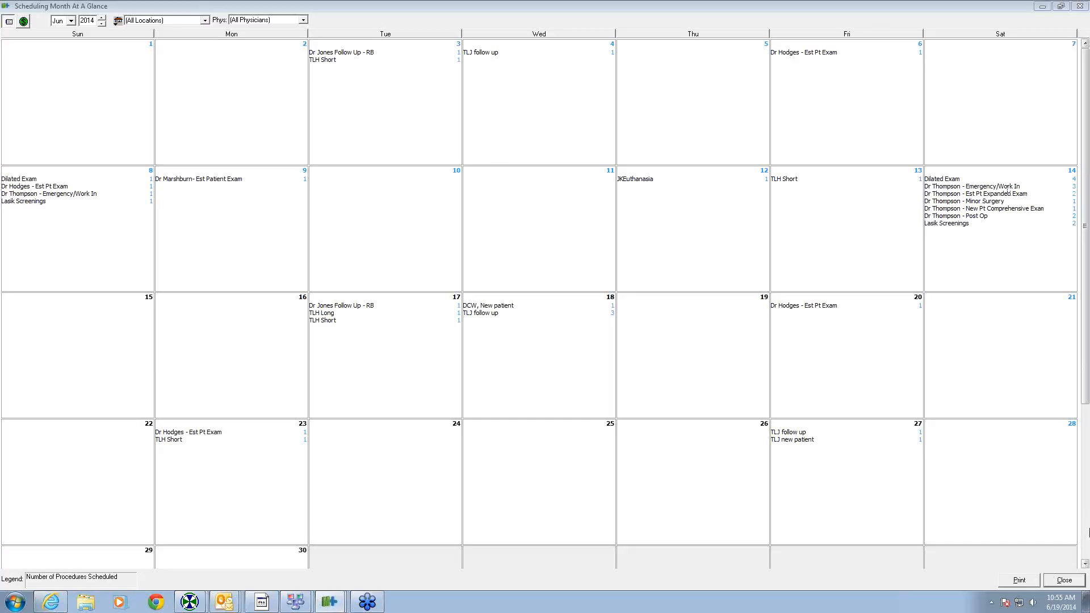
- Scroll through June, switch the view to expected revenue, then close the overview
left_click(1086, 564)
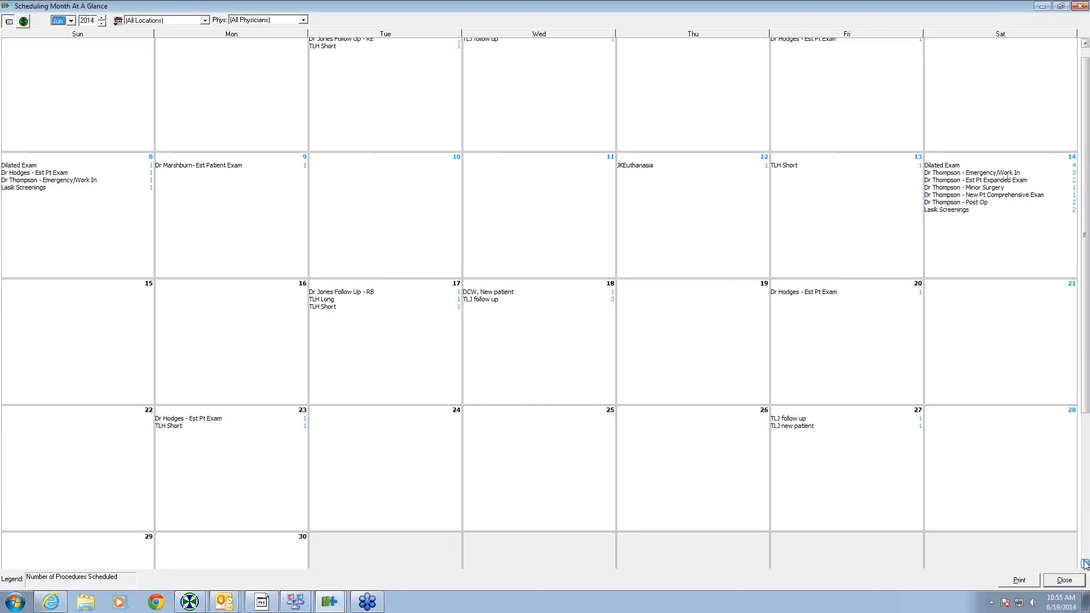
scroll(1085, 564, "down", 5)
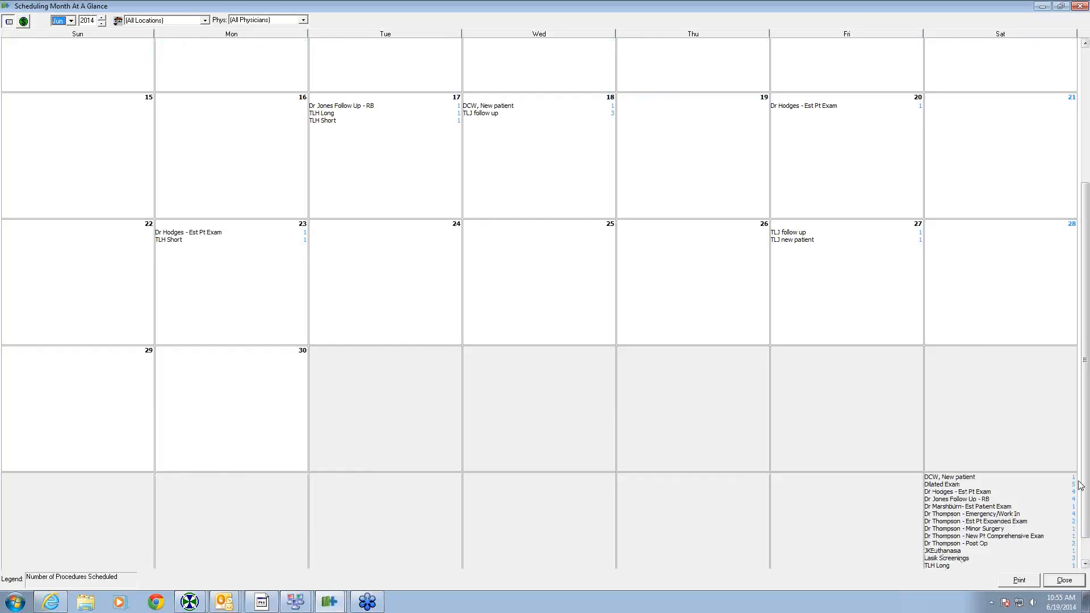
left_click_drag(1085, 486, 1030, 333)
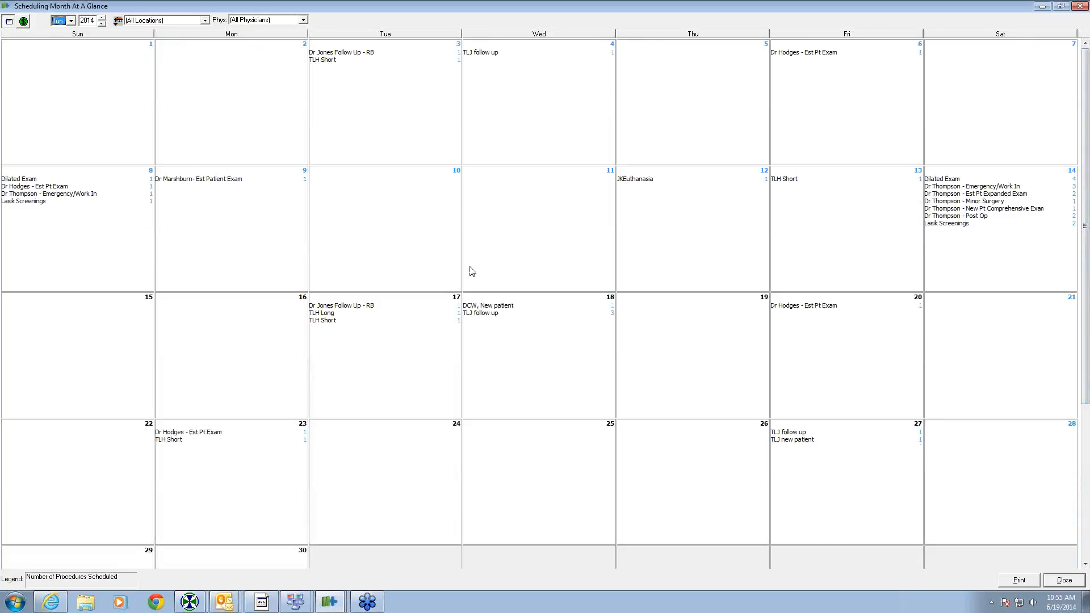
left_click(23, 22)
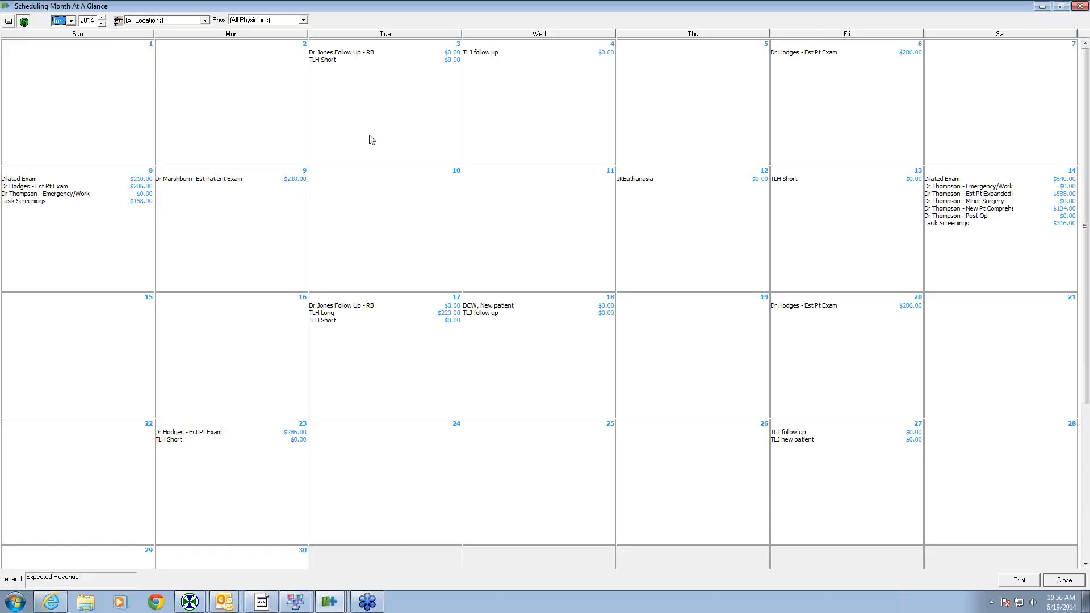
left_click(1081, 7)
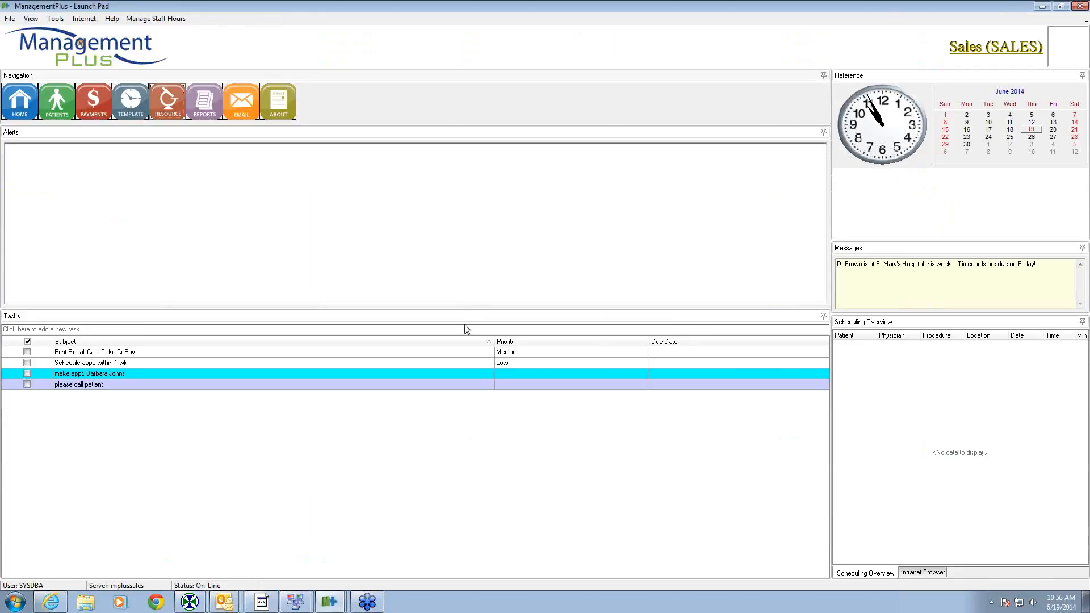
- Search the scheduling procedures for 'el' and open TLJ Complete Exam for editing
left_click(1079, 25)
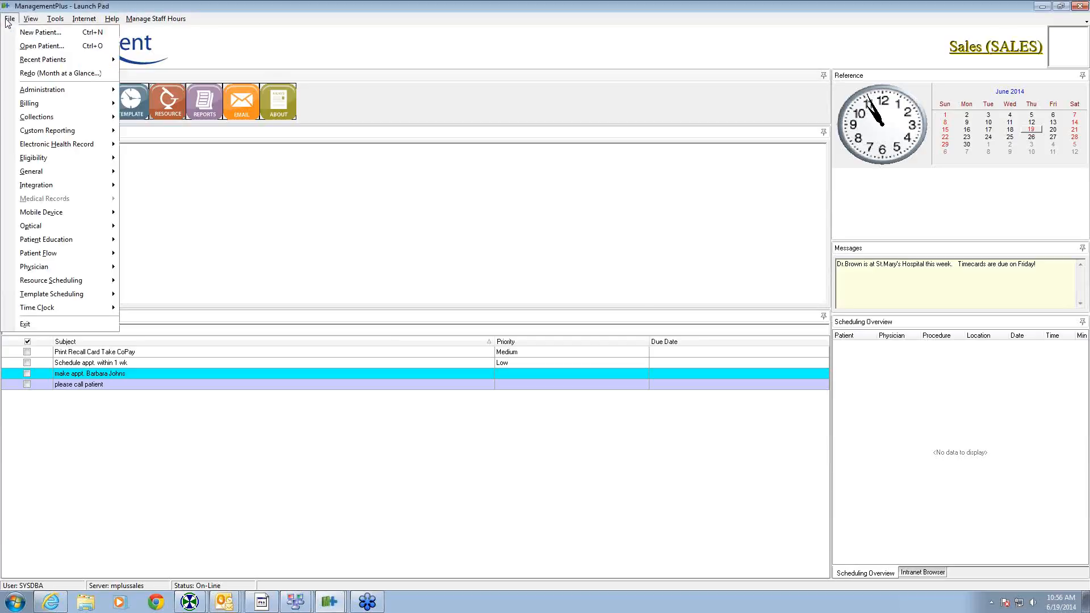
mouse_move(60, 284)
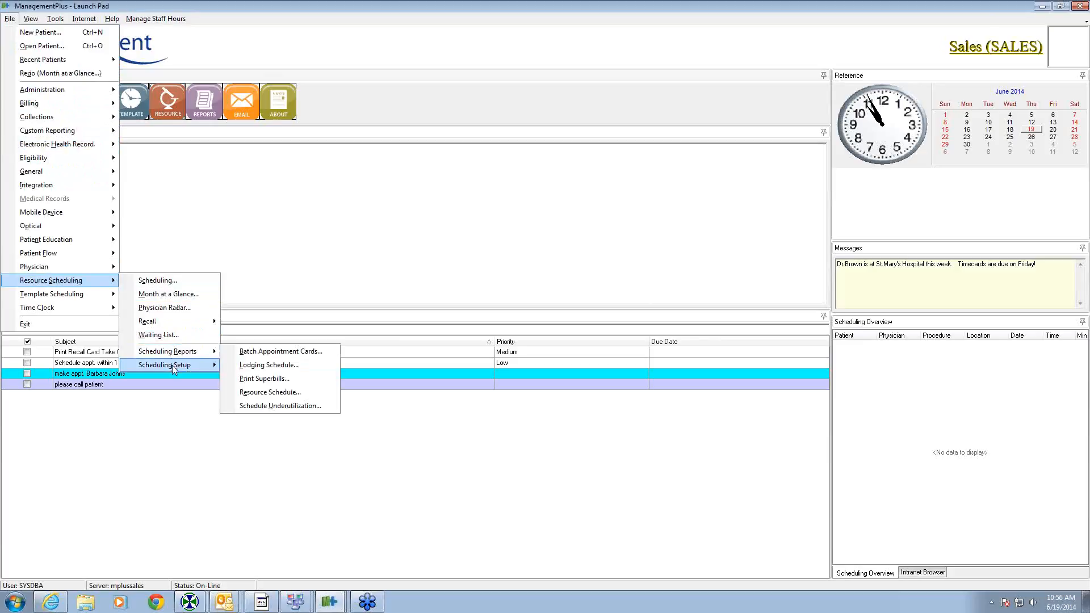
mouse_move(172, 366)
left_click(301, 391)
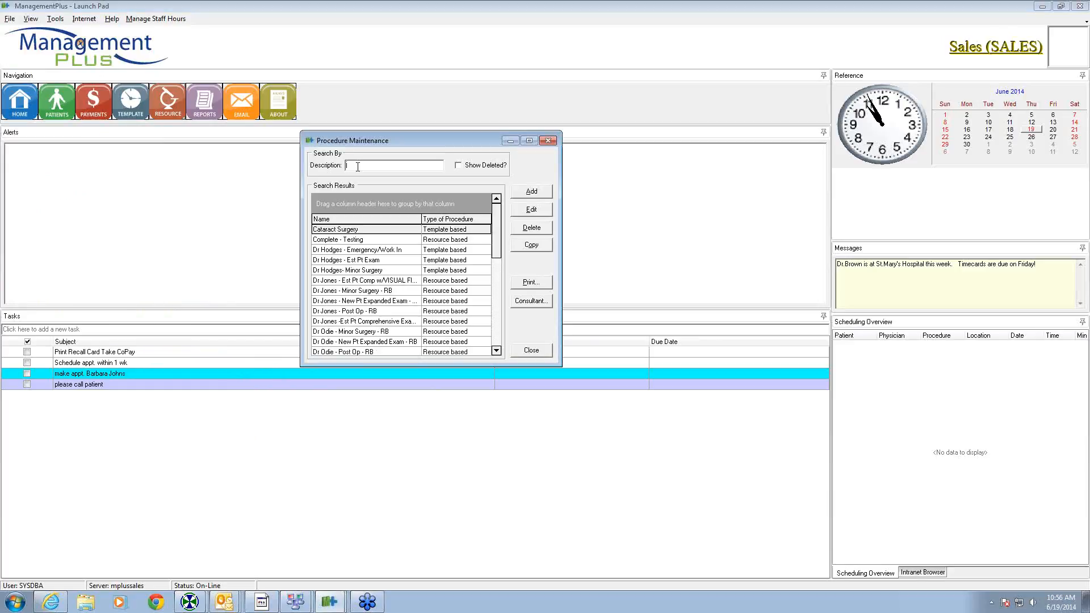
type("e")
type("l")
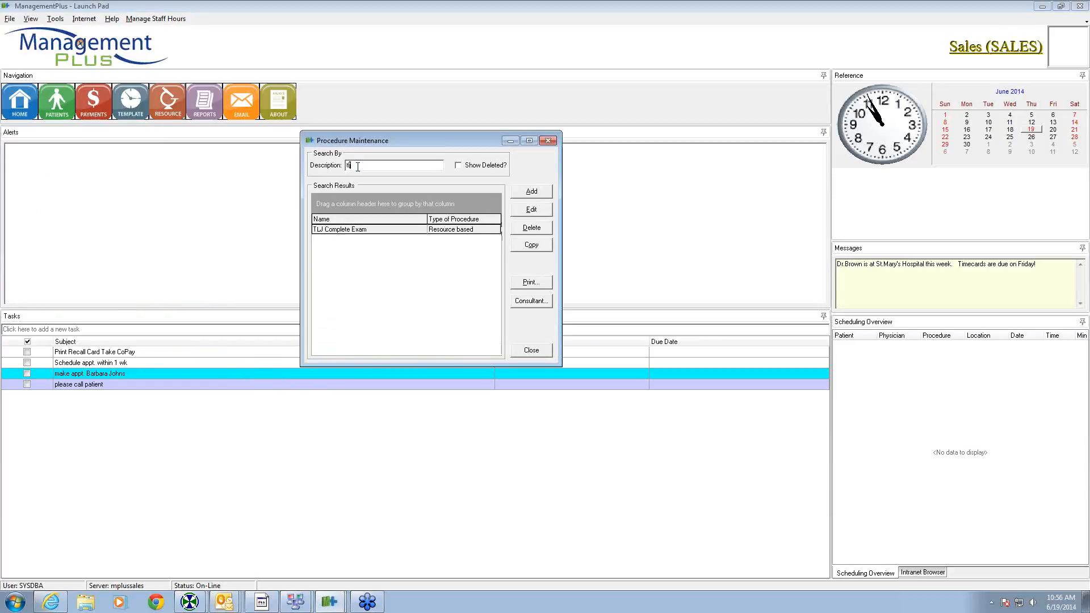
left_click(355, 229)
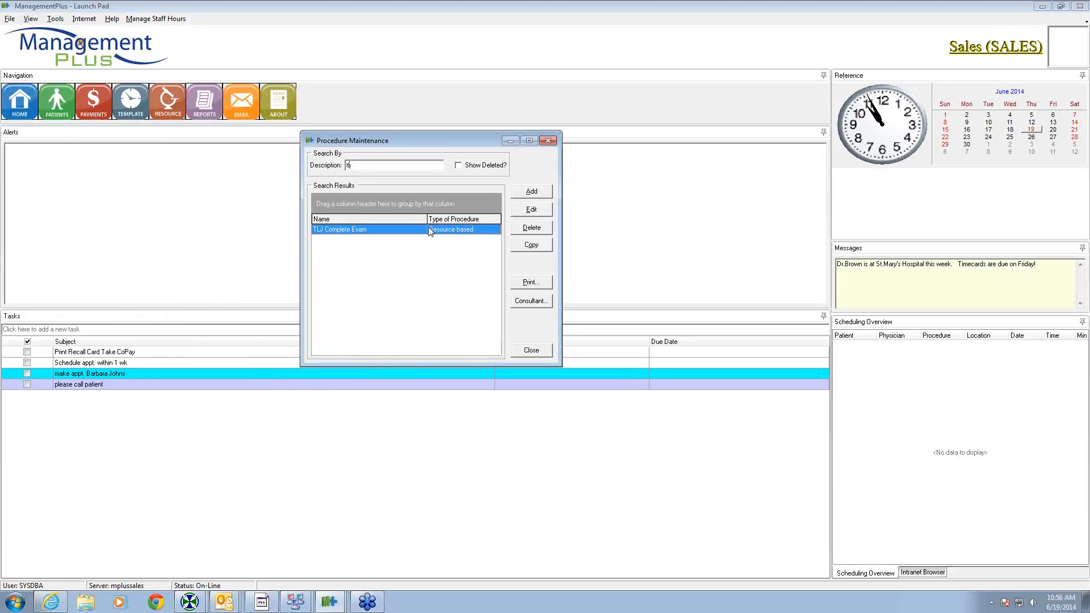
left_click(538, 212)
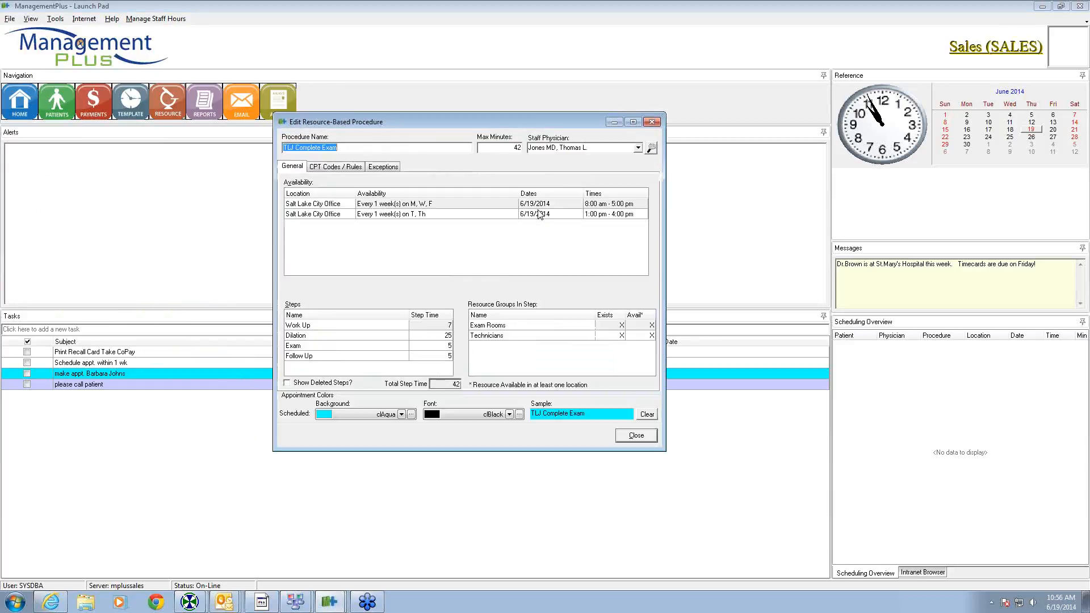
- Change the Exam step time from 5 to 7 minutes
left_click(328, 348)
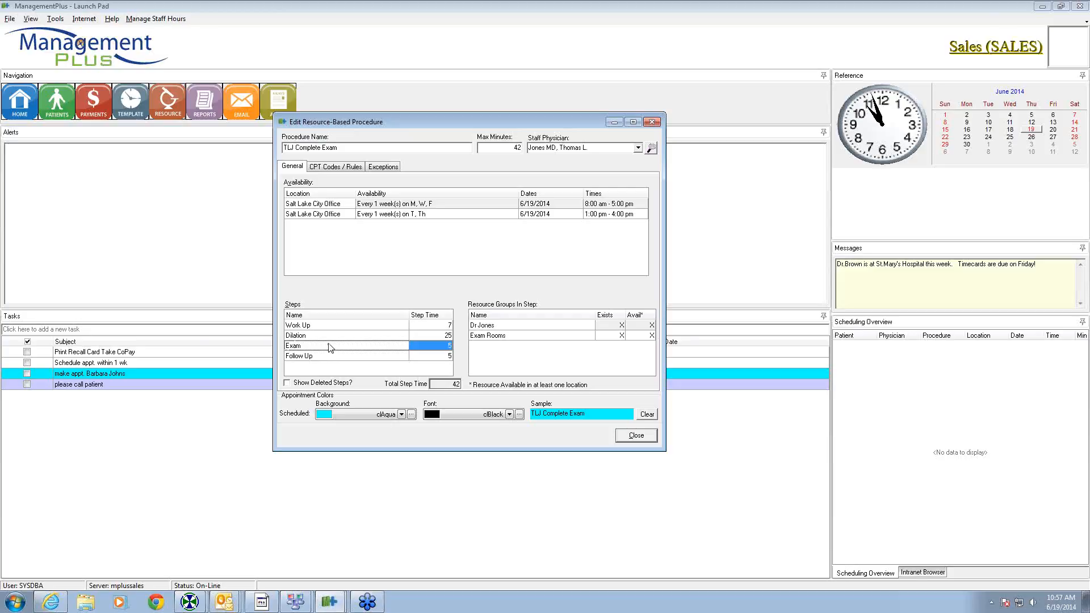
right_click(331, 348)
left_click(353, 366)
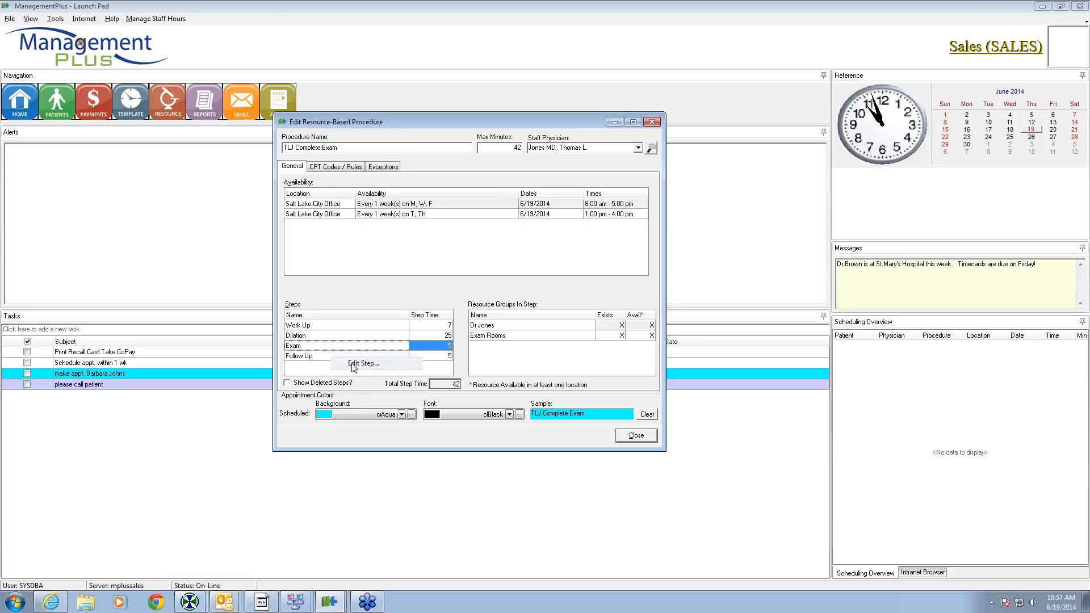
left_click(499, 254)
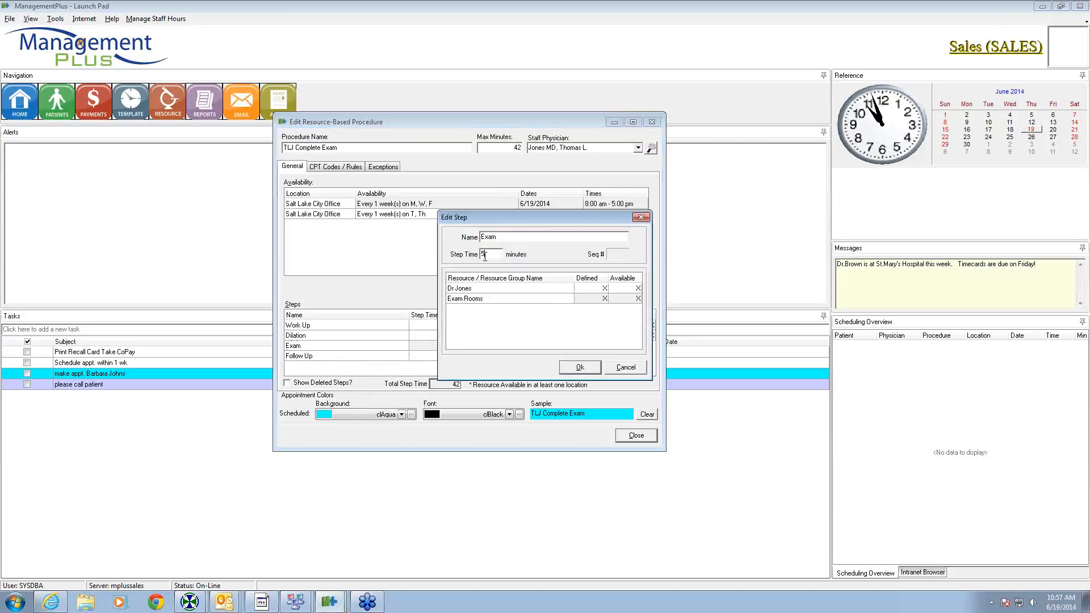
left_click_drag(485, 257, 476, 260)
type("7")
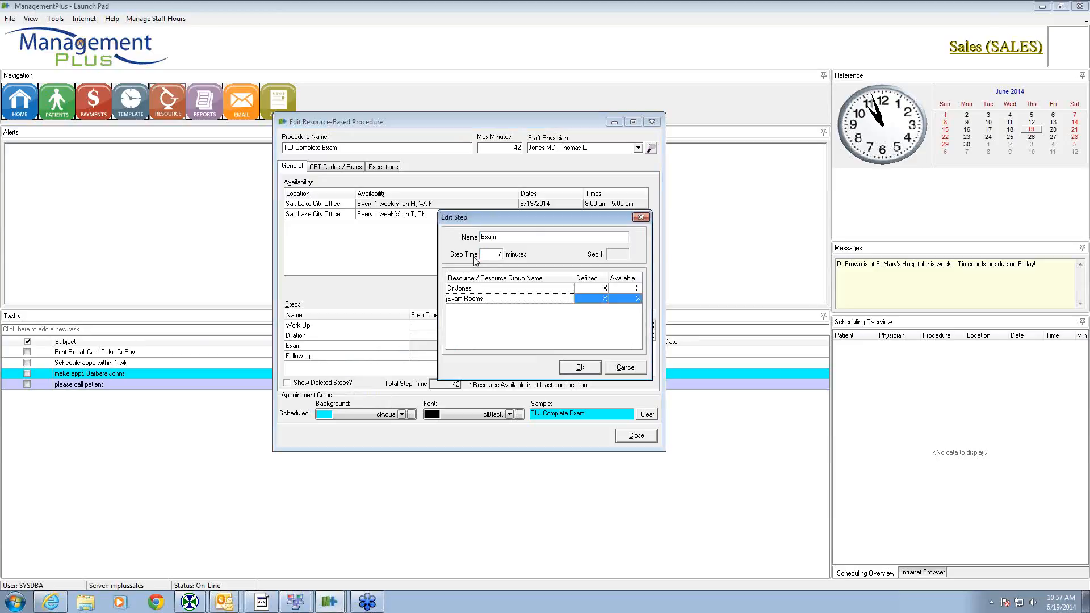
left_click(580, 367)
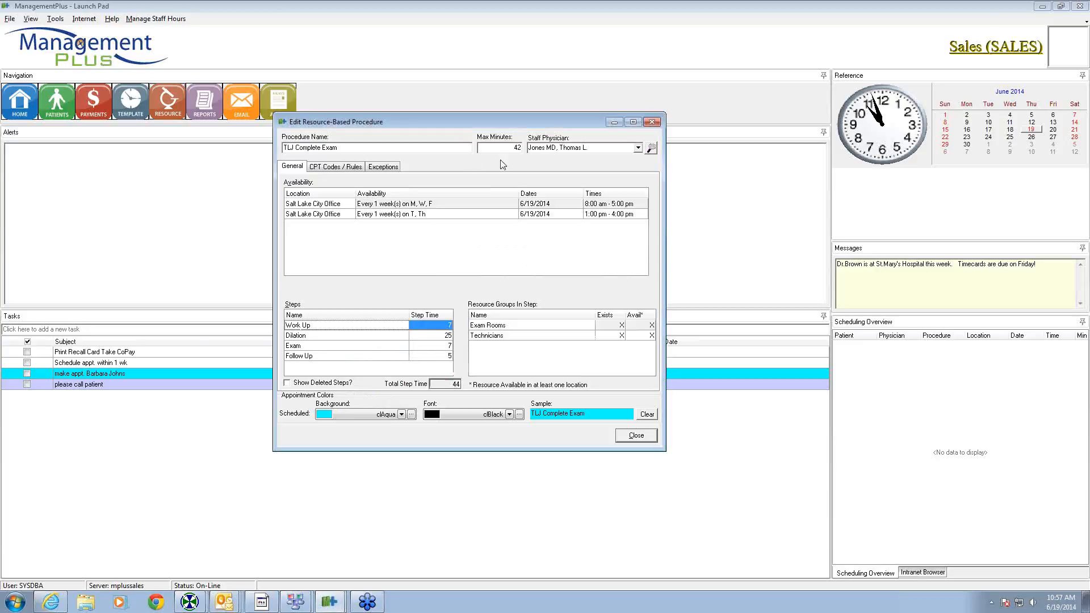
- Set the procedure's maximum minutes to 44
left_click(516, 149)
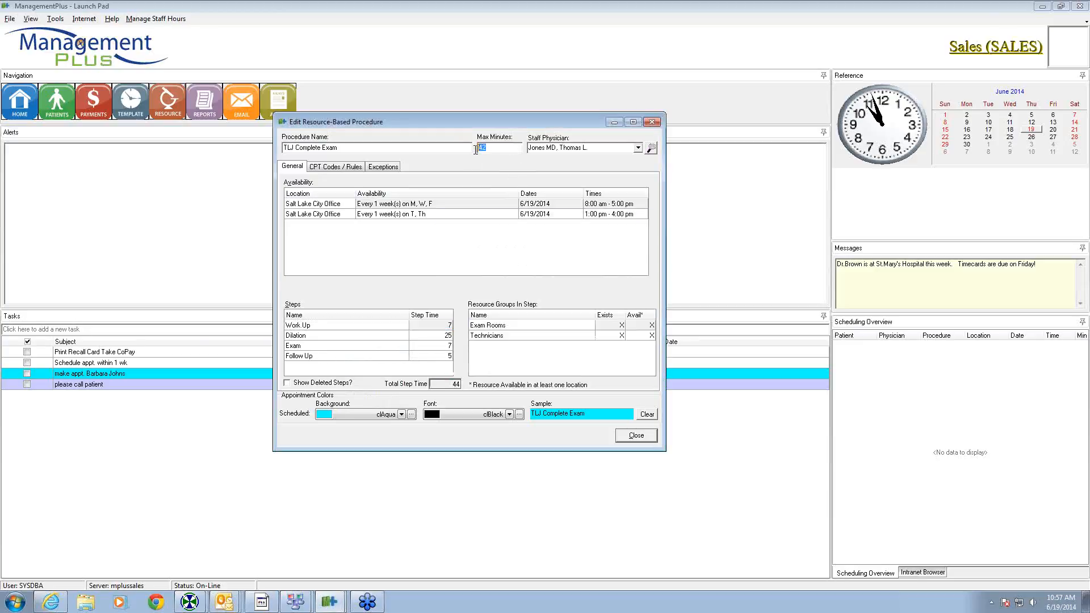
type("44")
key("Tab")
- Demote the Dilation step so it follows Exam, confirming the sequence change
right_click(336, 341)
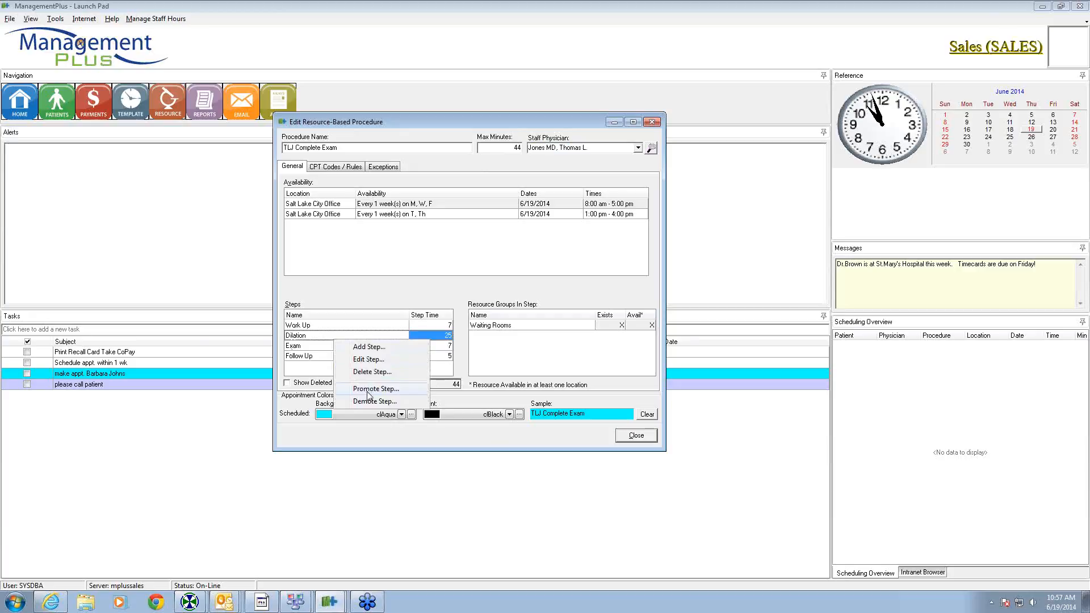
left_click(306, 372)
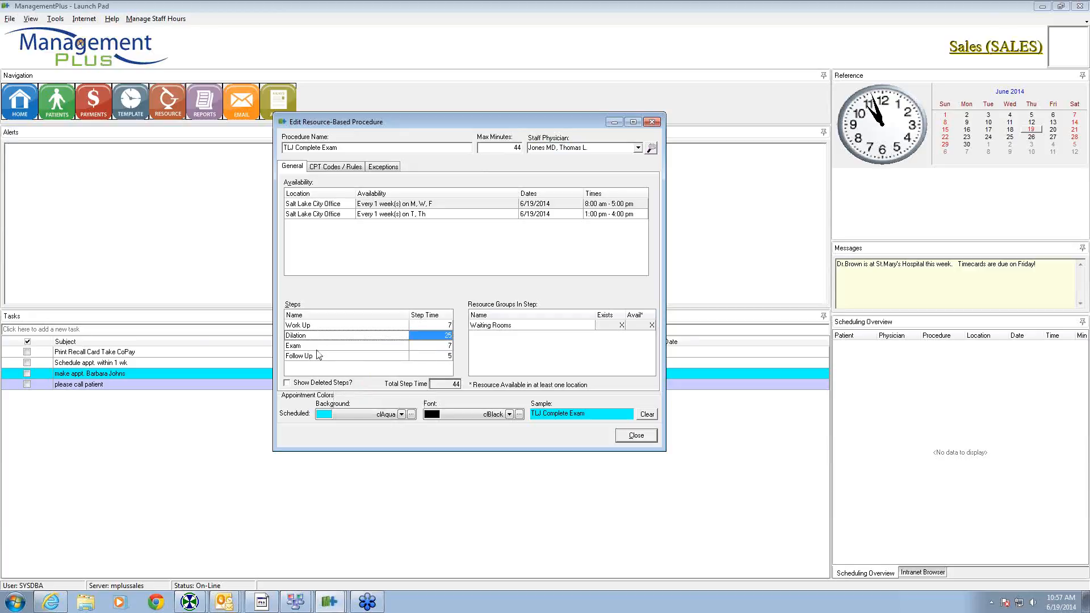
right_click(342, 337)
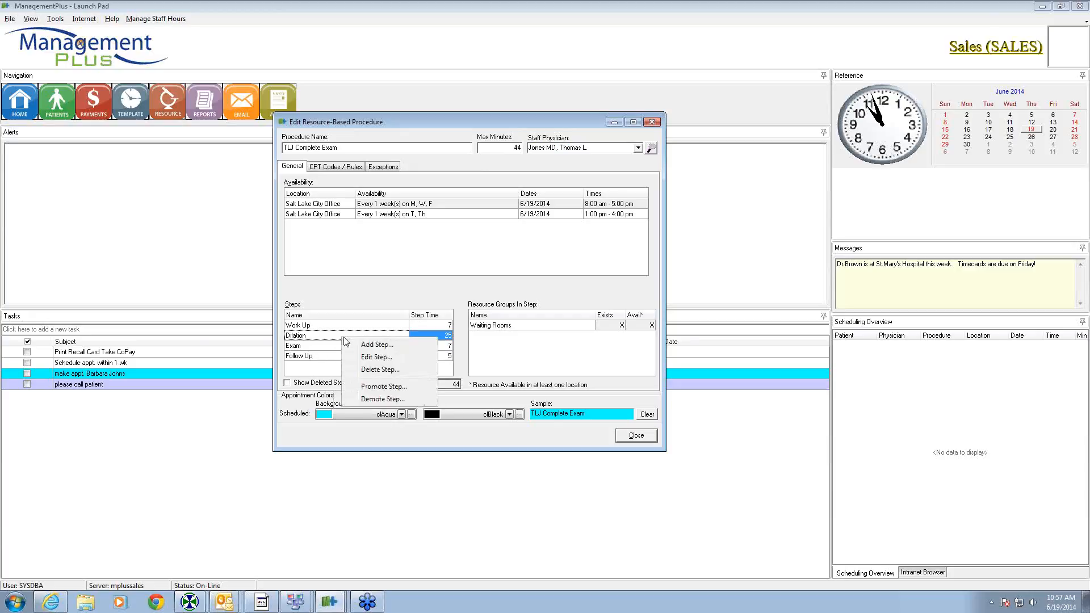
left_click(380, 399)
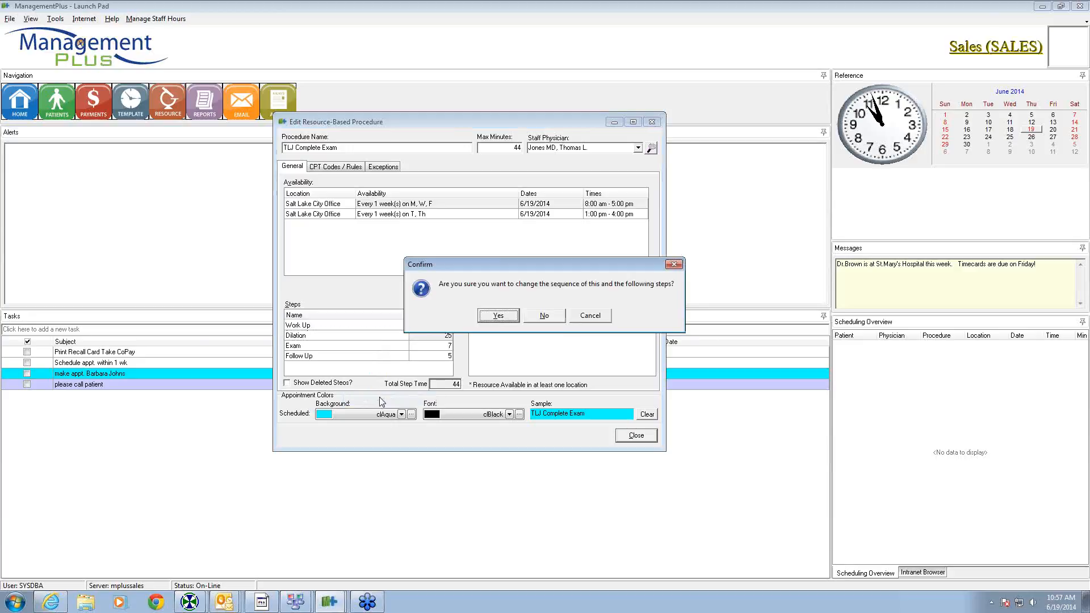
left_click(493, 316)
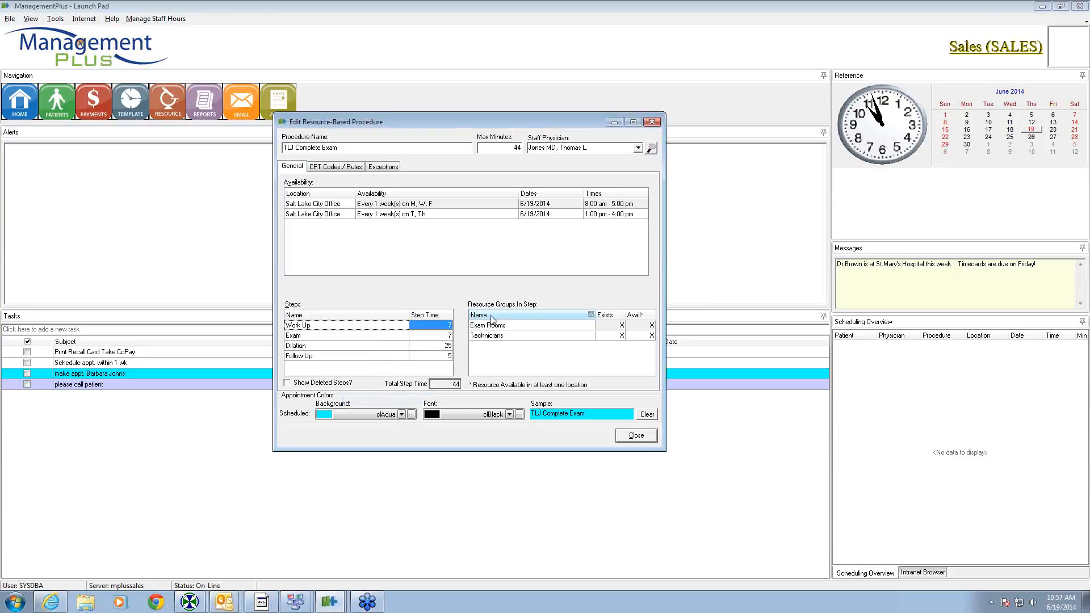
- Close the TLJ Complete Exam editor and the Procedure Maintenance list
right_click(318, 346)
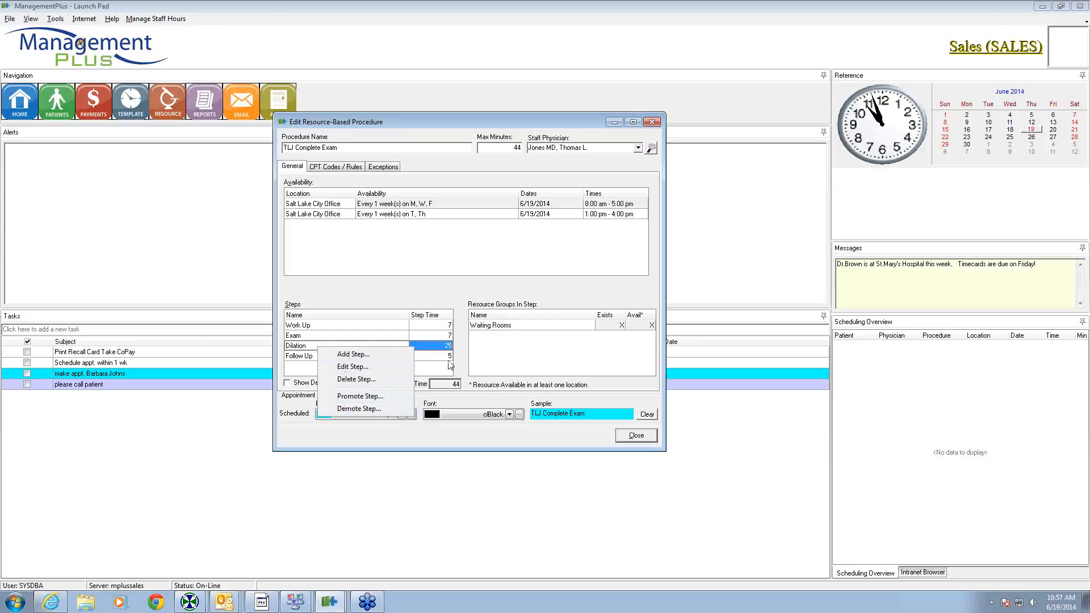
left_click(482, 121)
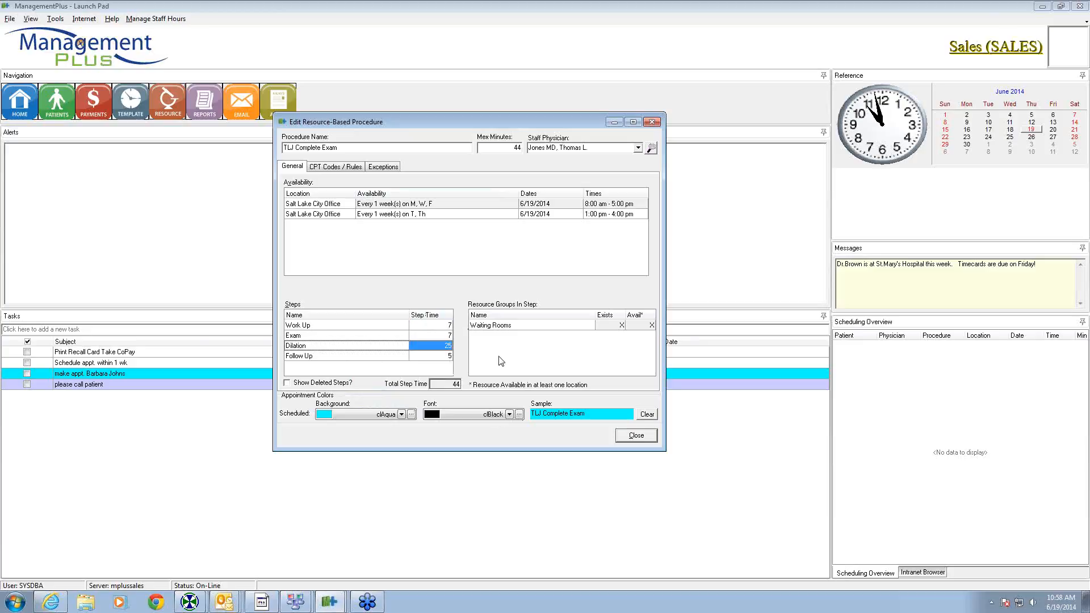
left_click(636, 436)
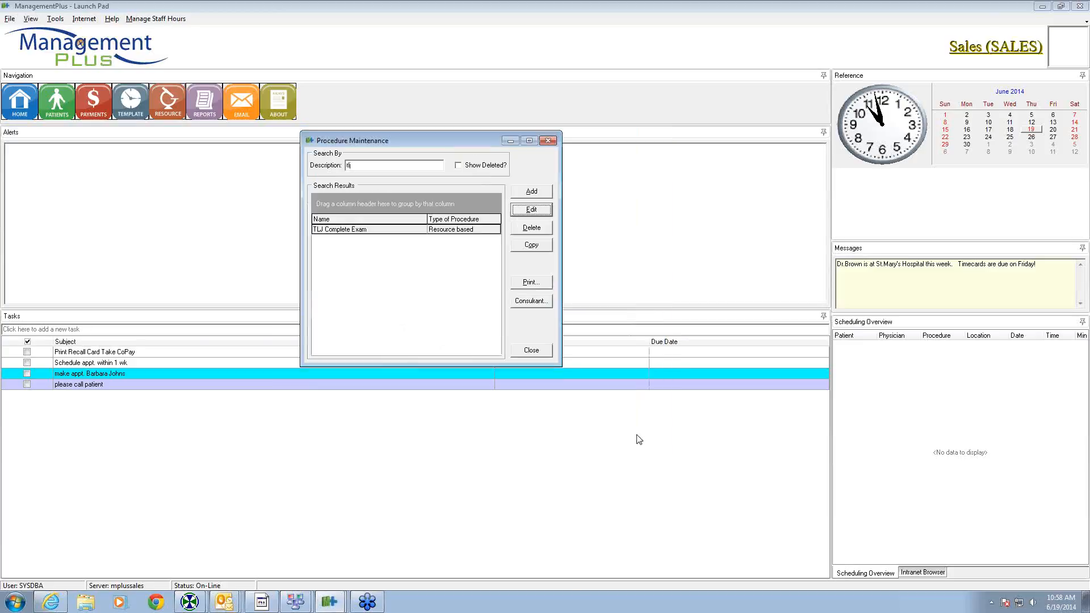
left_click(531, 350)
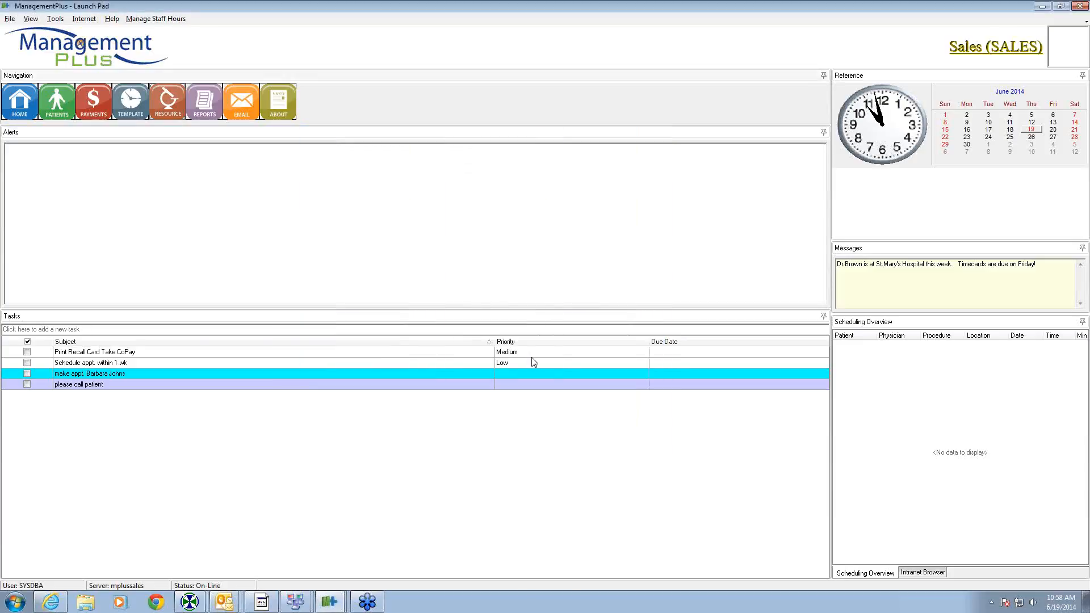